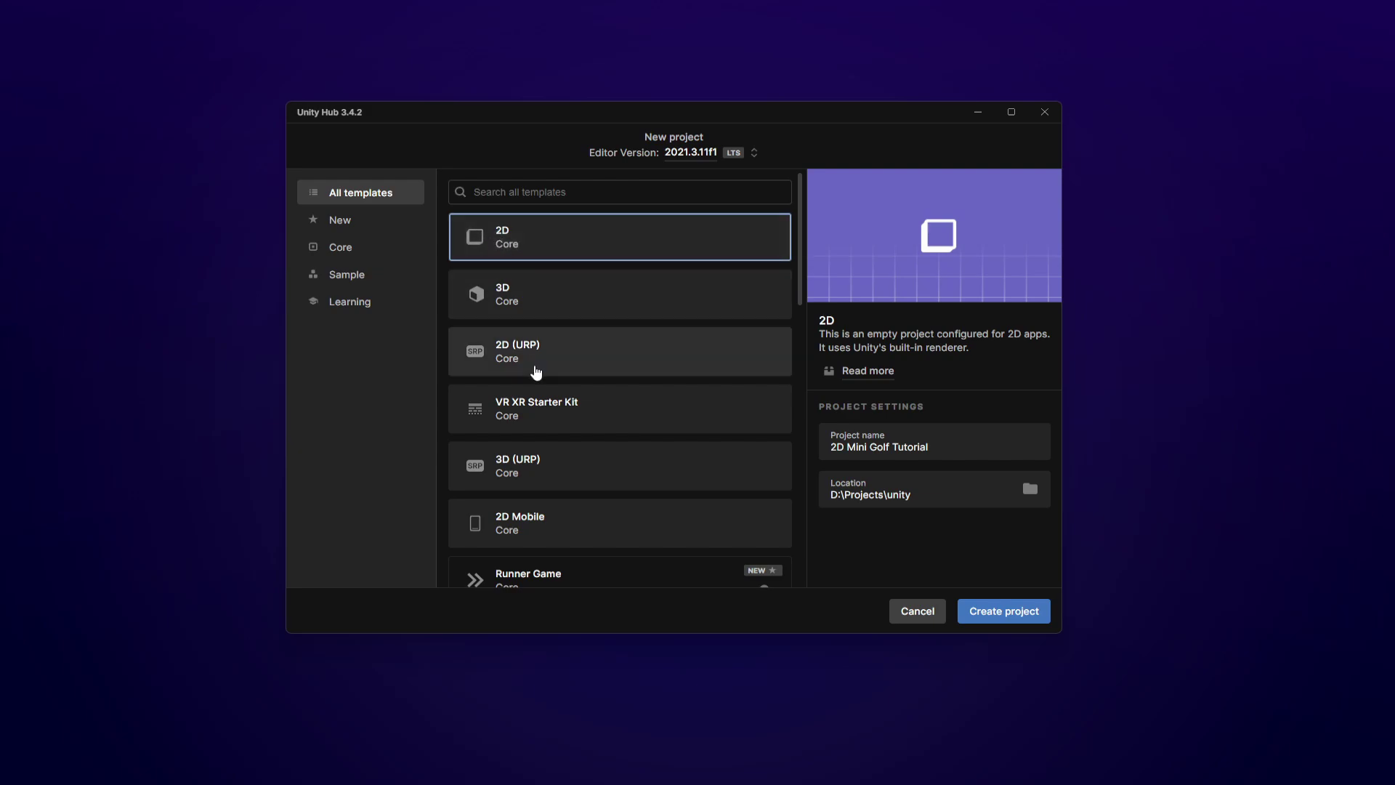
Create a 2D Core project named '2D Mini Golf Tutorial' and open it in the editor
scroll(554, 375, "down", 2)
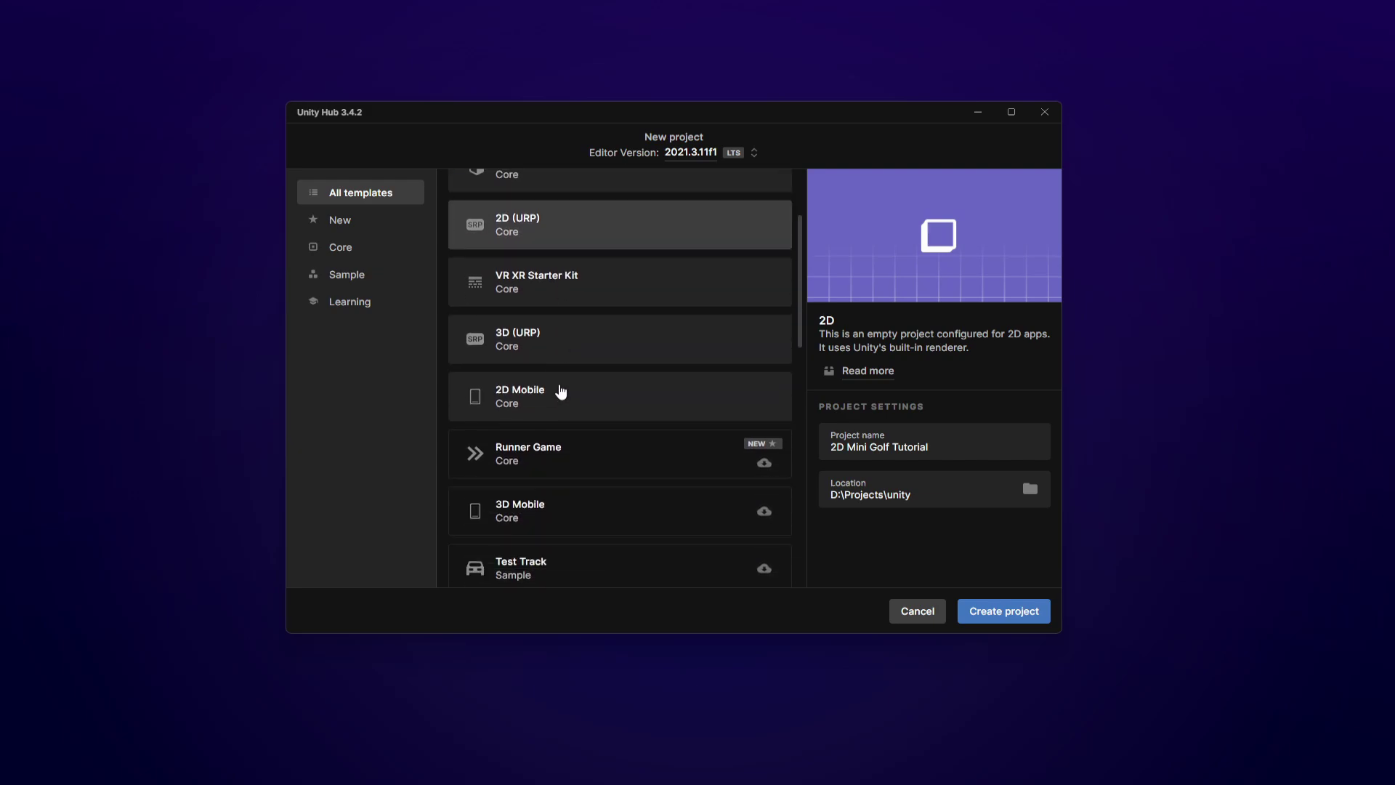
scroll(553, 395, "up", 2)
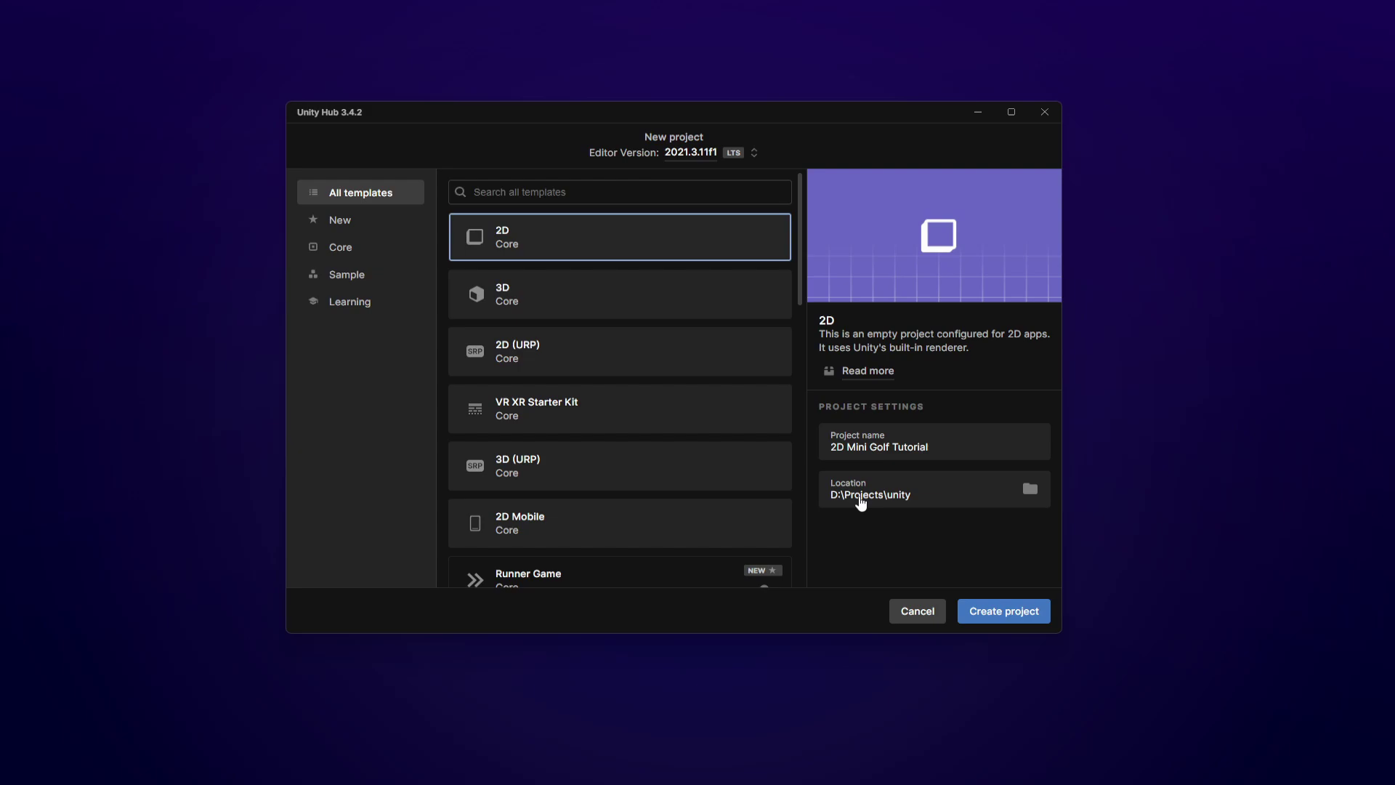
left_click(913, 447)
key("ctrl+a")
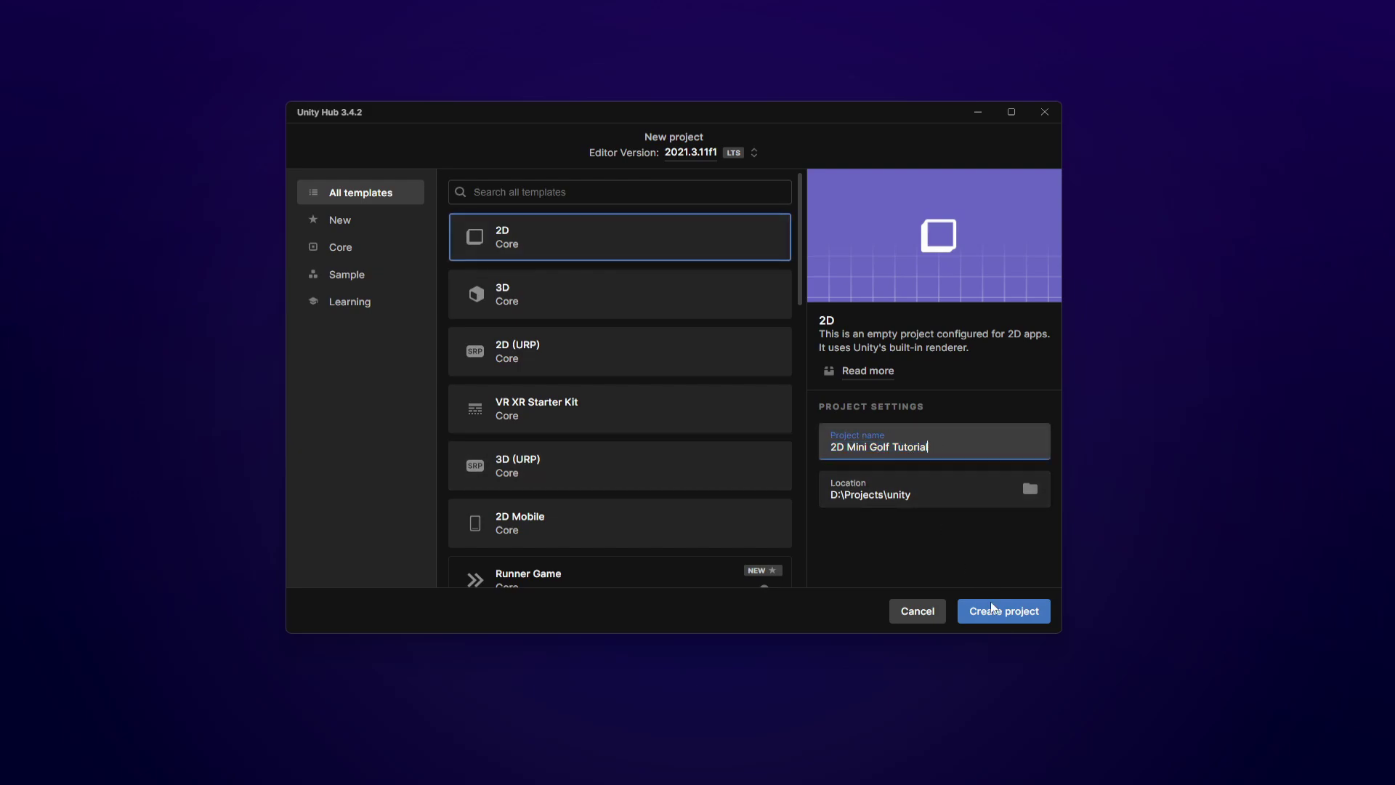
left_click(1003, 614)
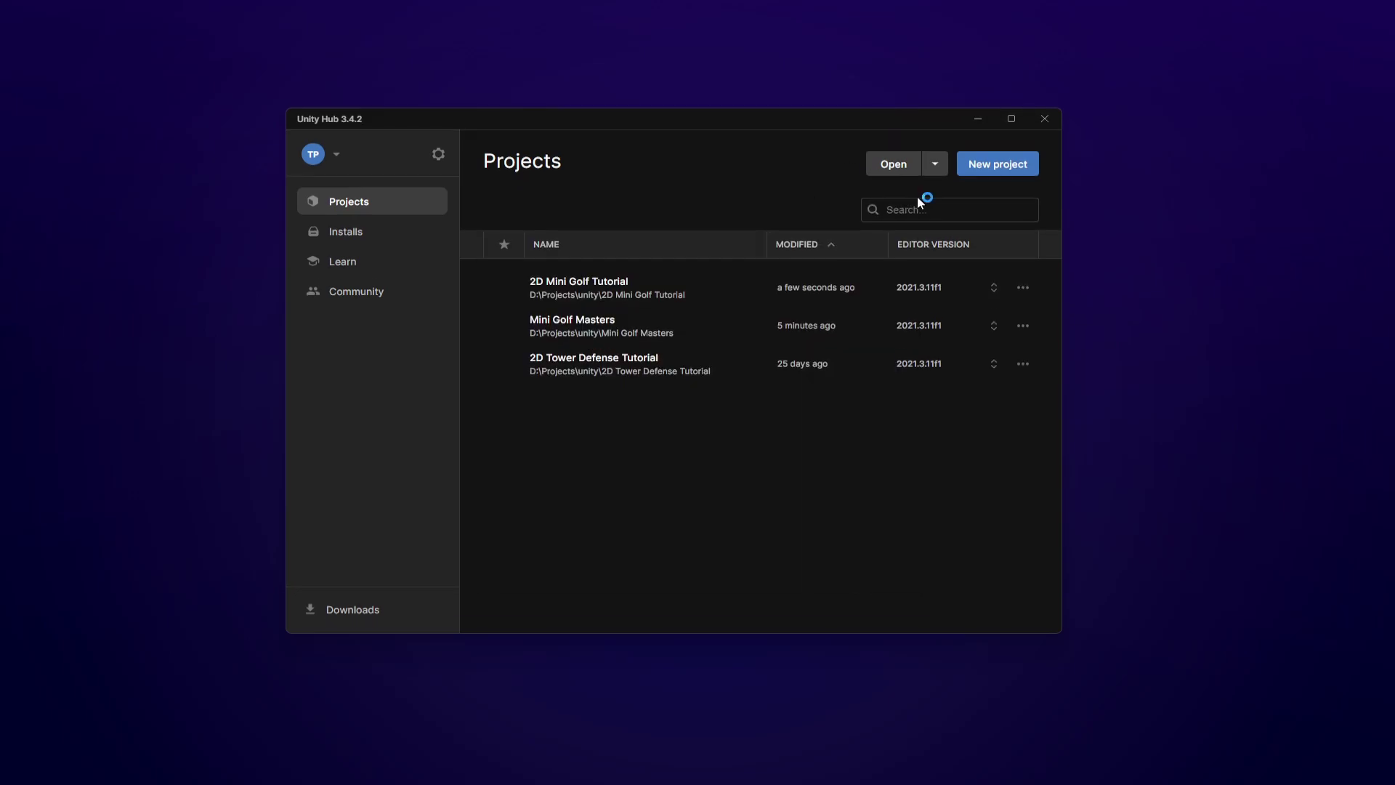
left_click_drag(695, 120, 747, 153)
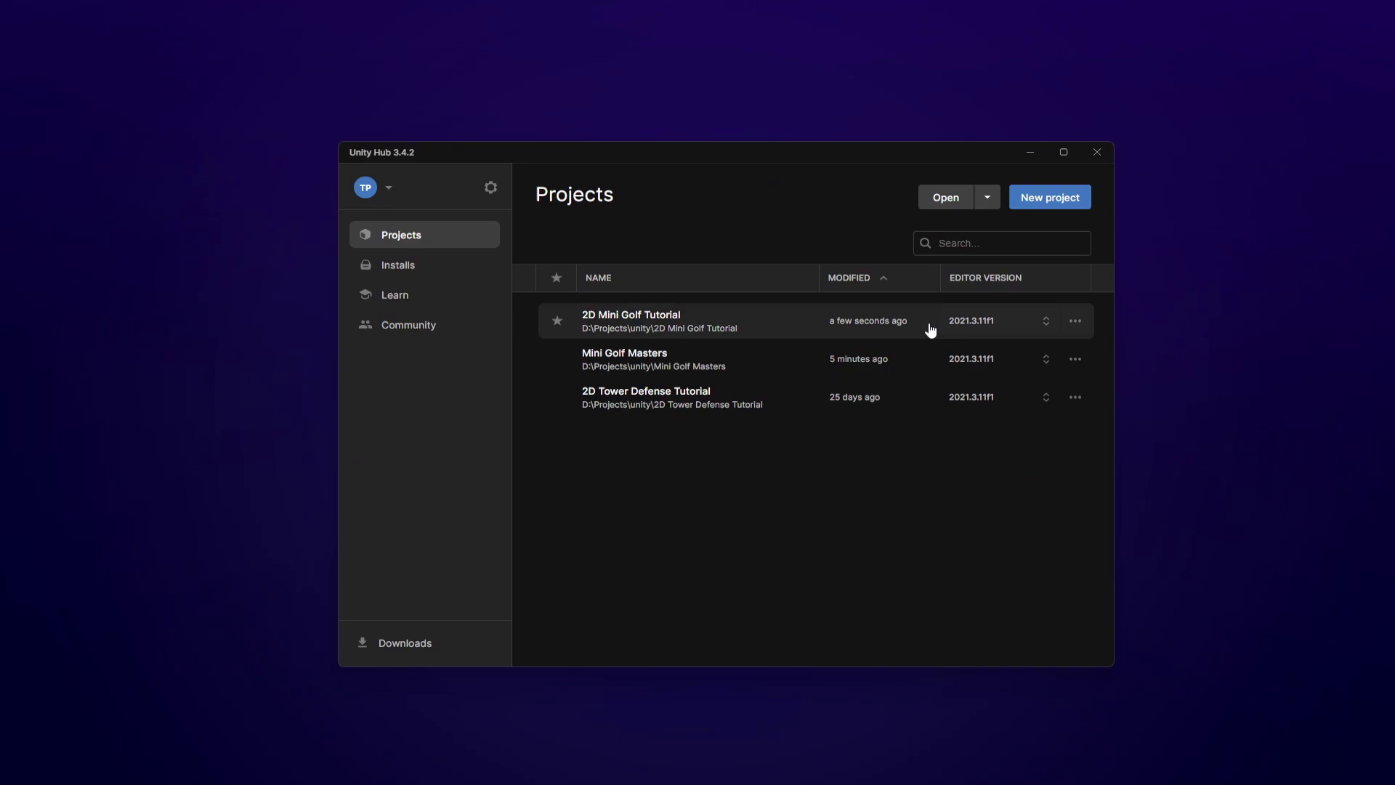
left_click(1030, 155)
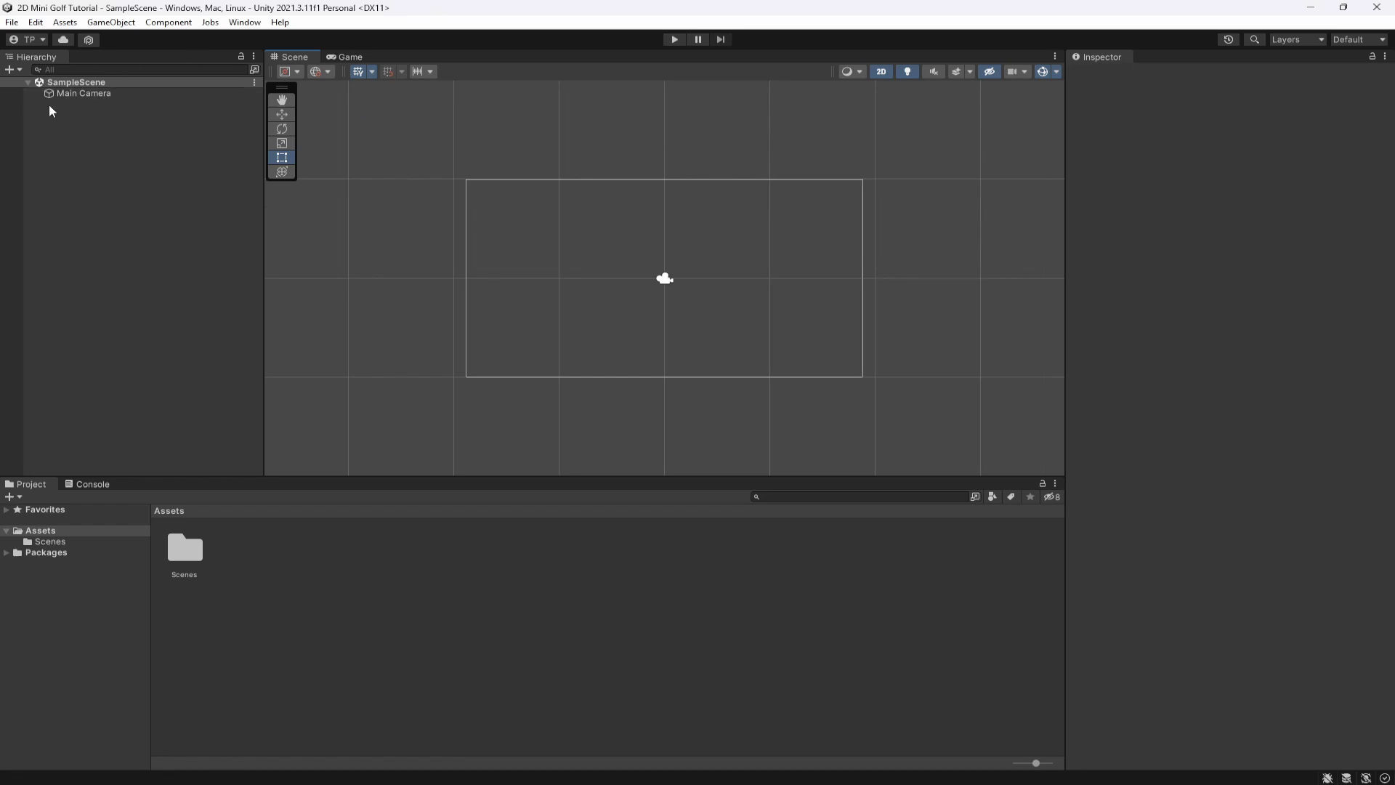
Switch the editor to the Standard layout
left_click(1353, 39)
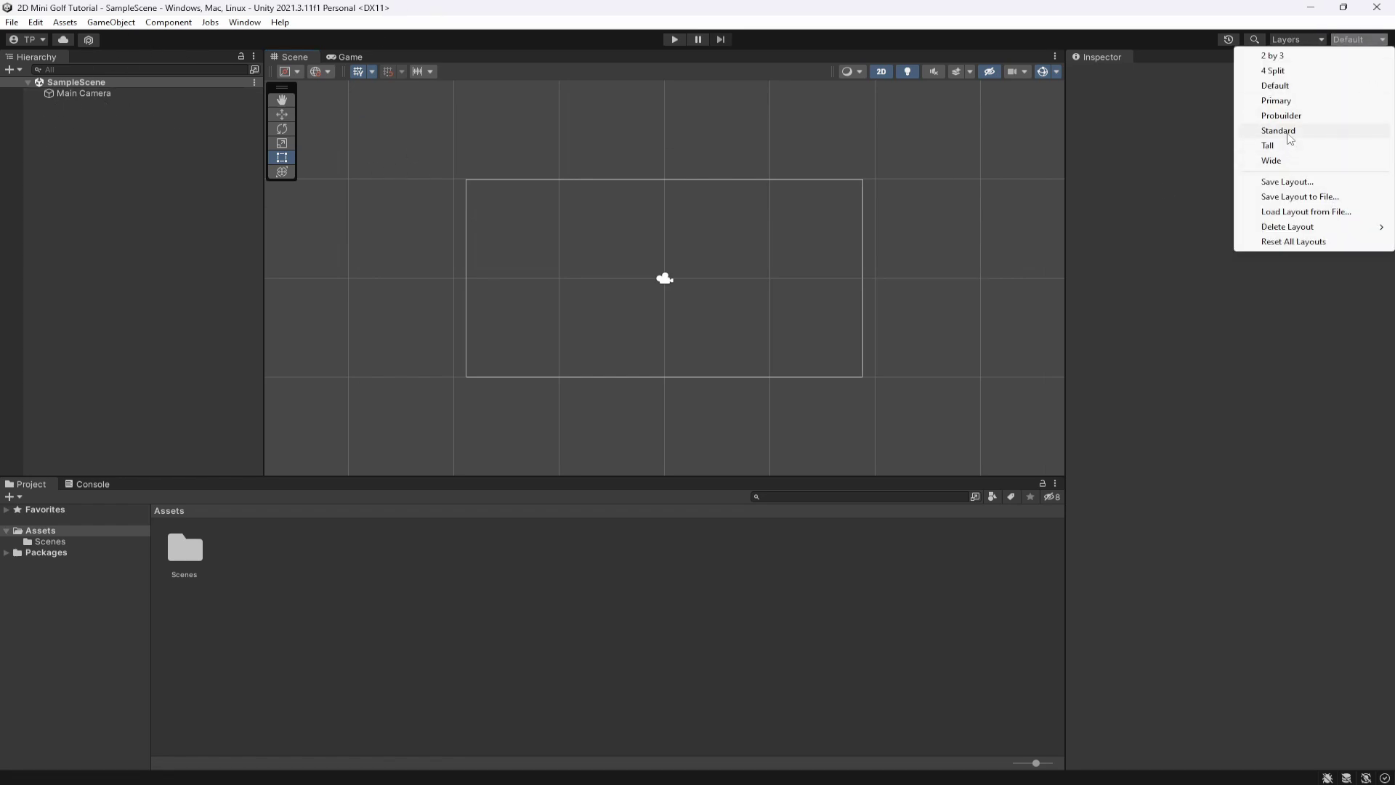
left_click(1319, 131)
left_click(1377, 40)
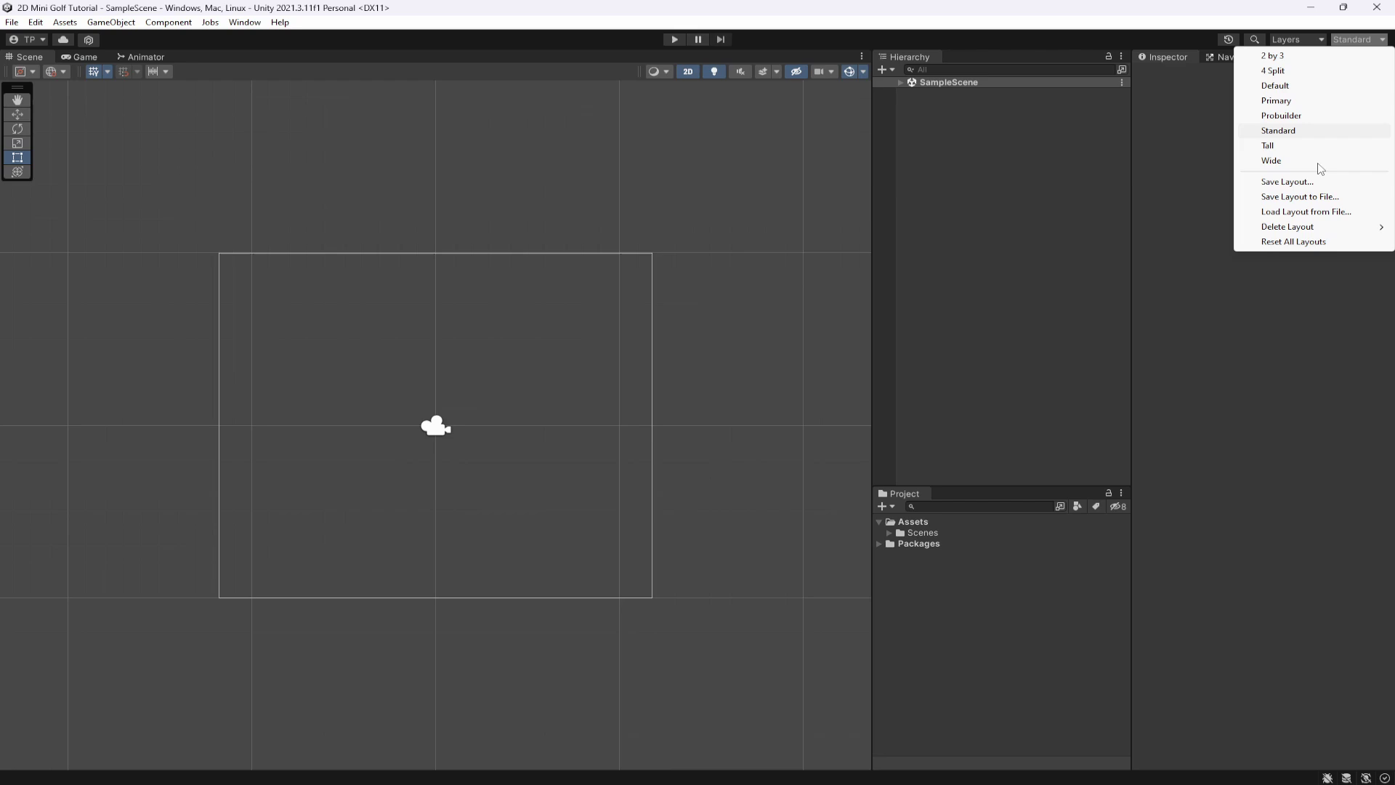
left_click(1118, 235)
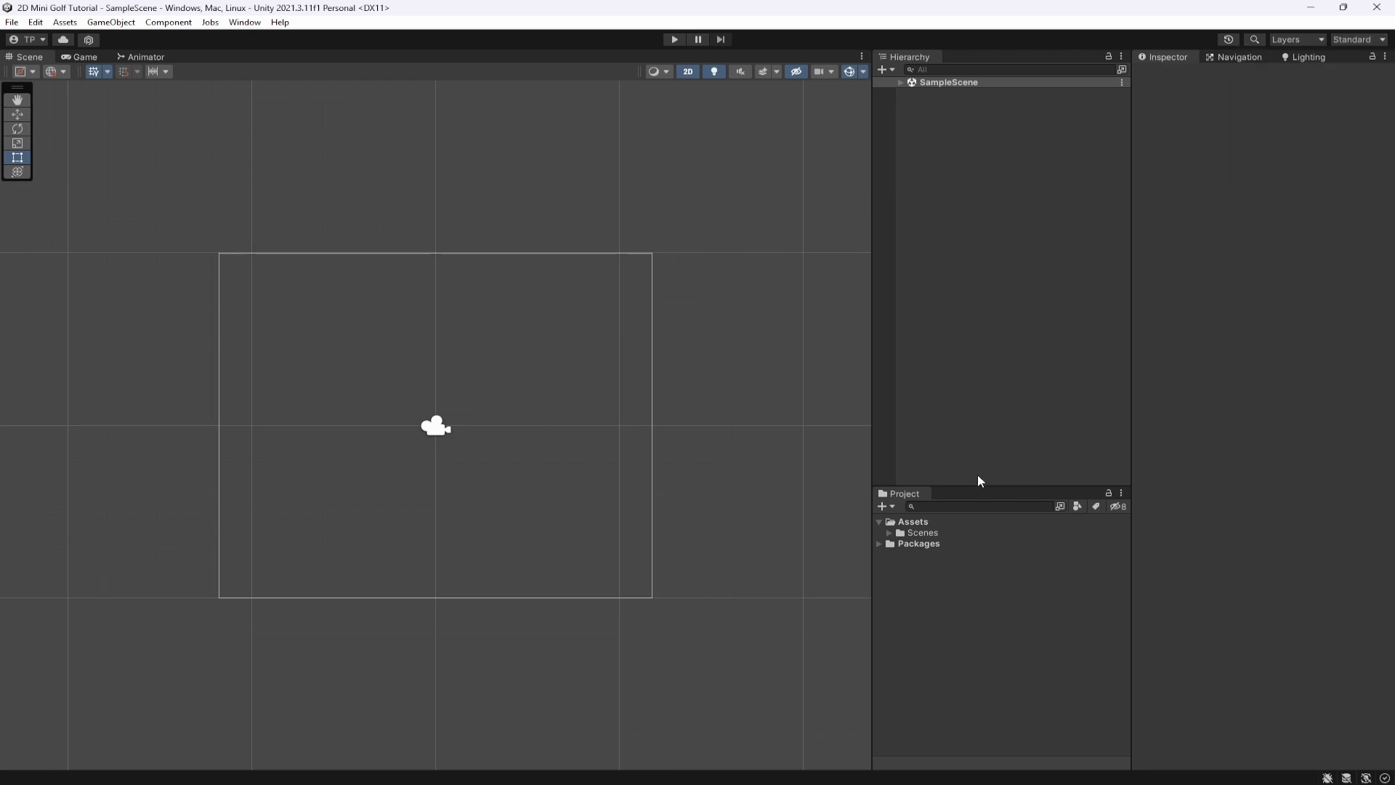
Rename SampleScene in Assets/Scenes to Level01
left_click(897, 534)
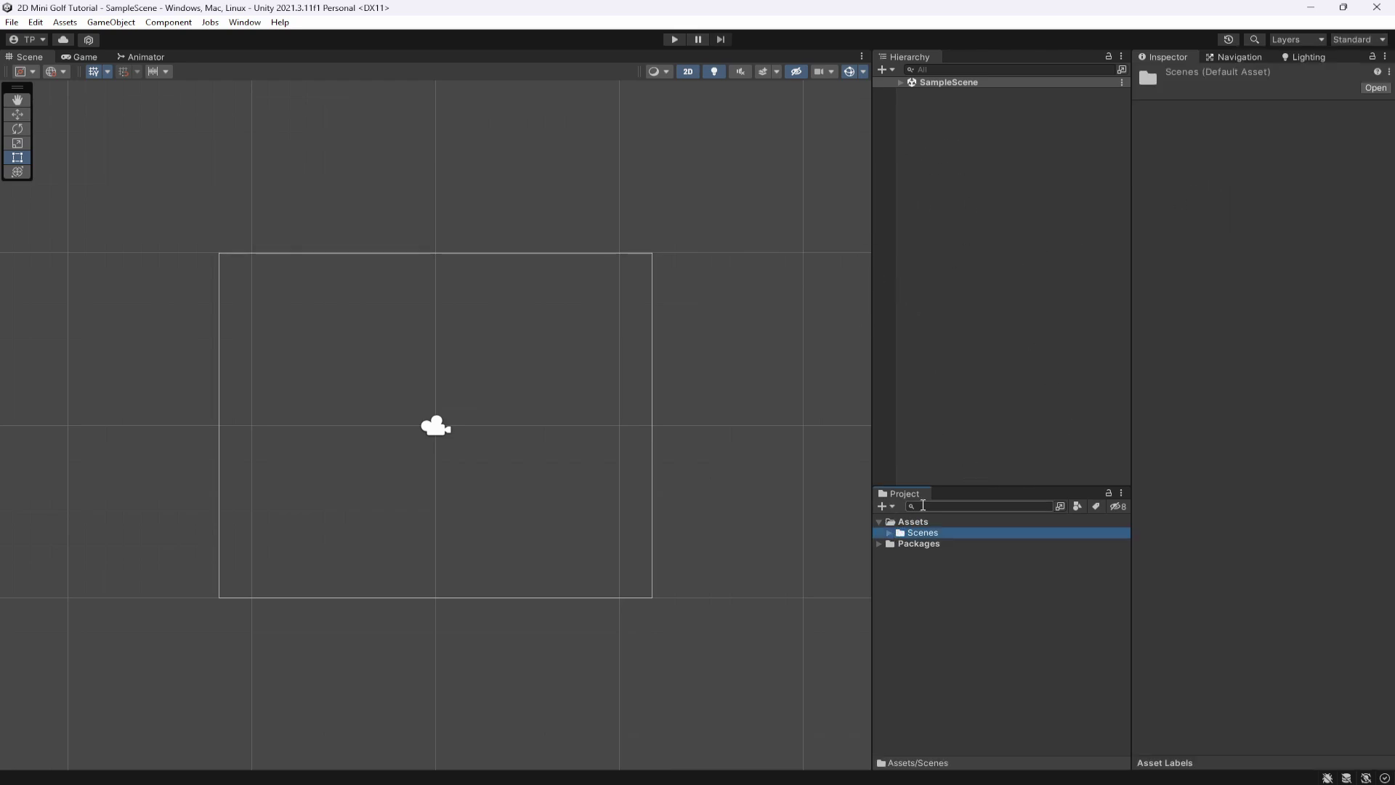
left_click(901, 82)
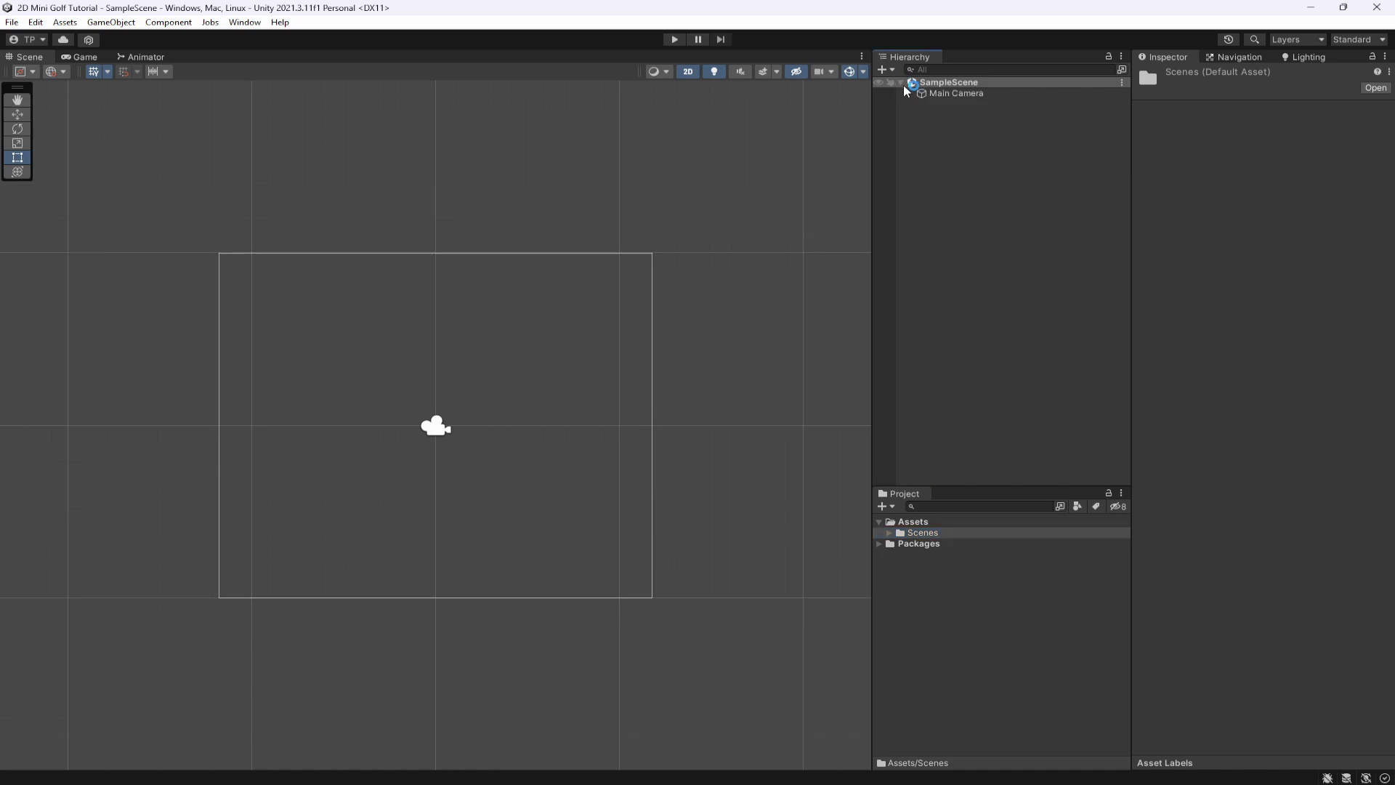
left_click(887, 535)
left_click(943, 545)
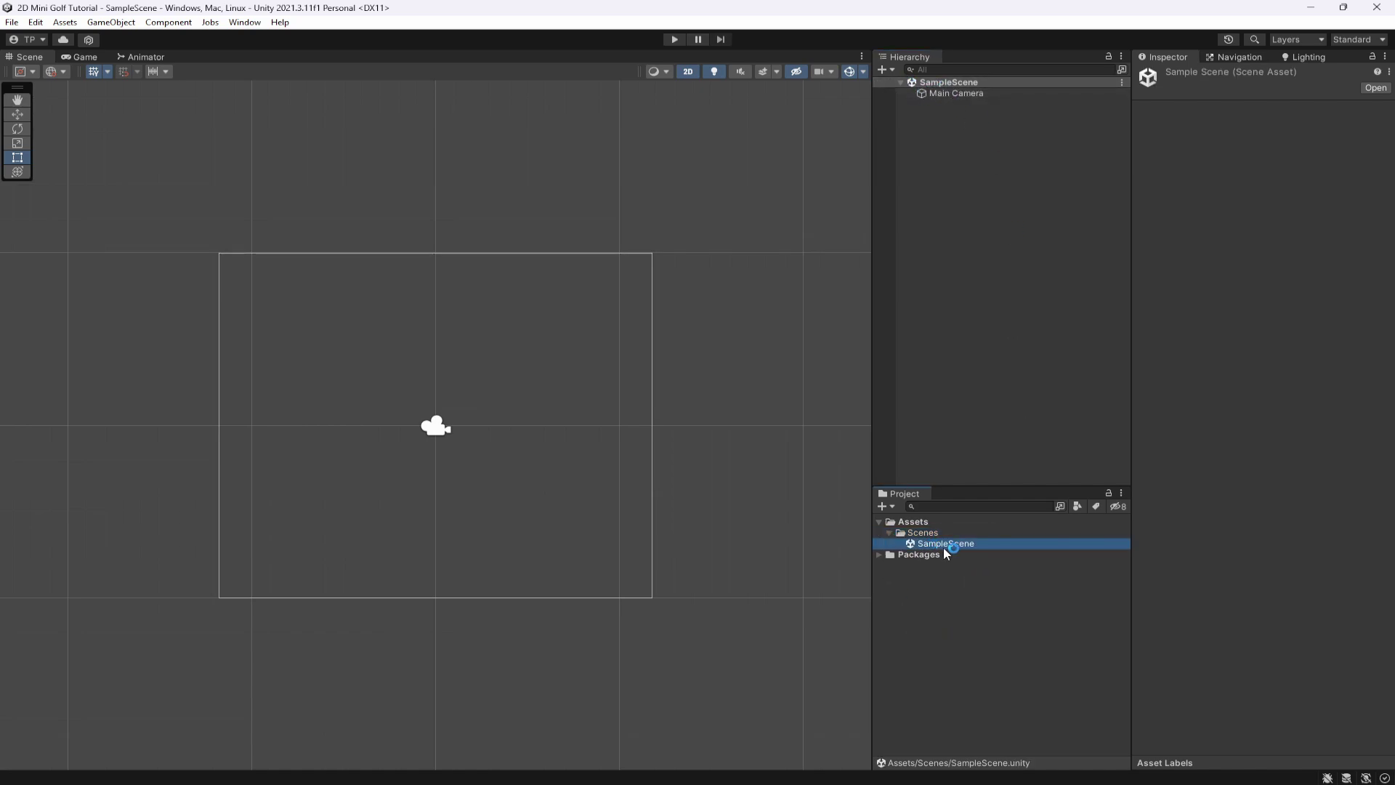
left_click(945, 545)
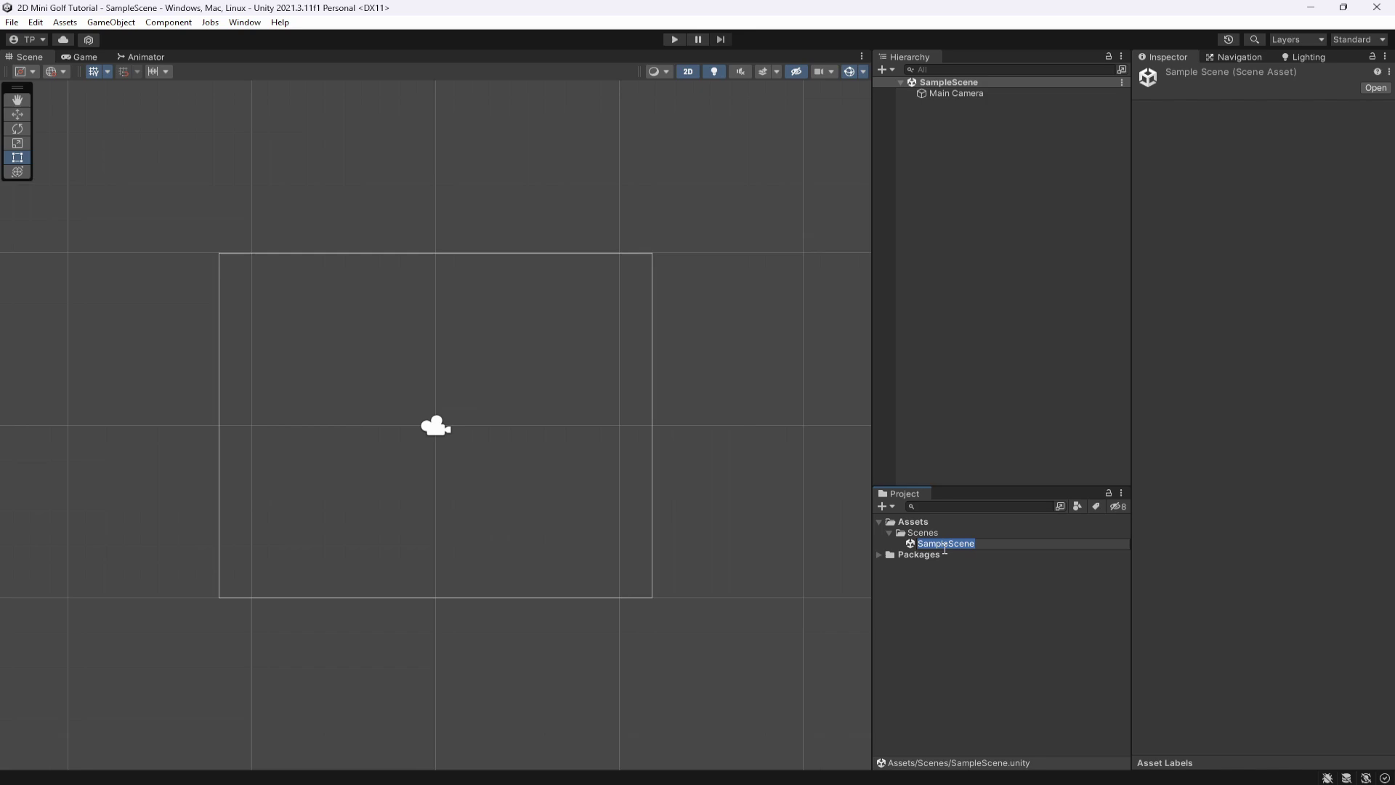
type("Level01")
key("Return")
key("Return")
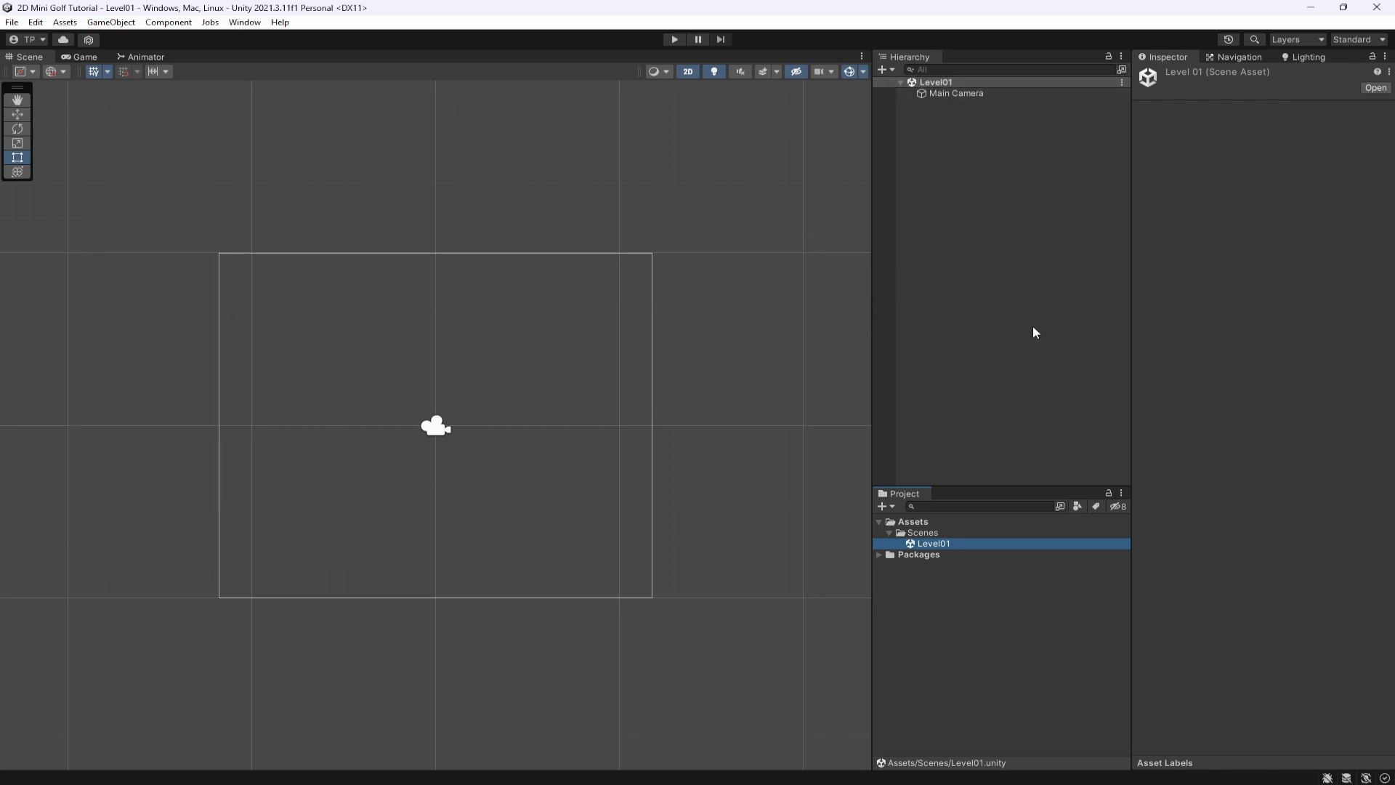
left_click(948, 156)
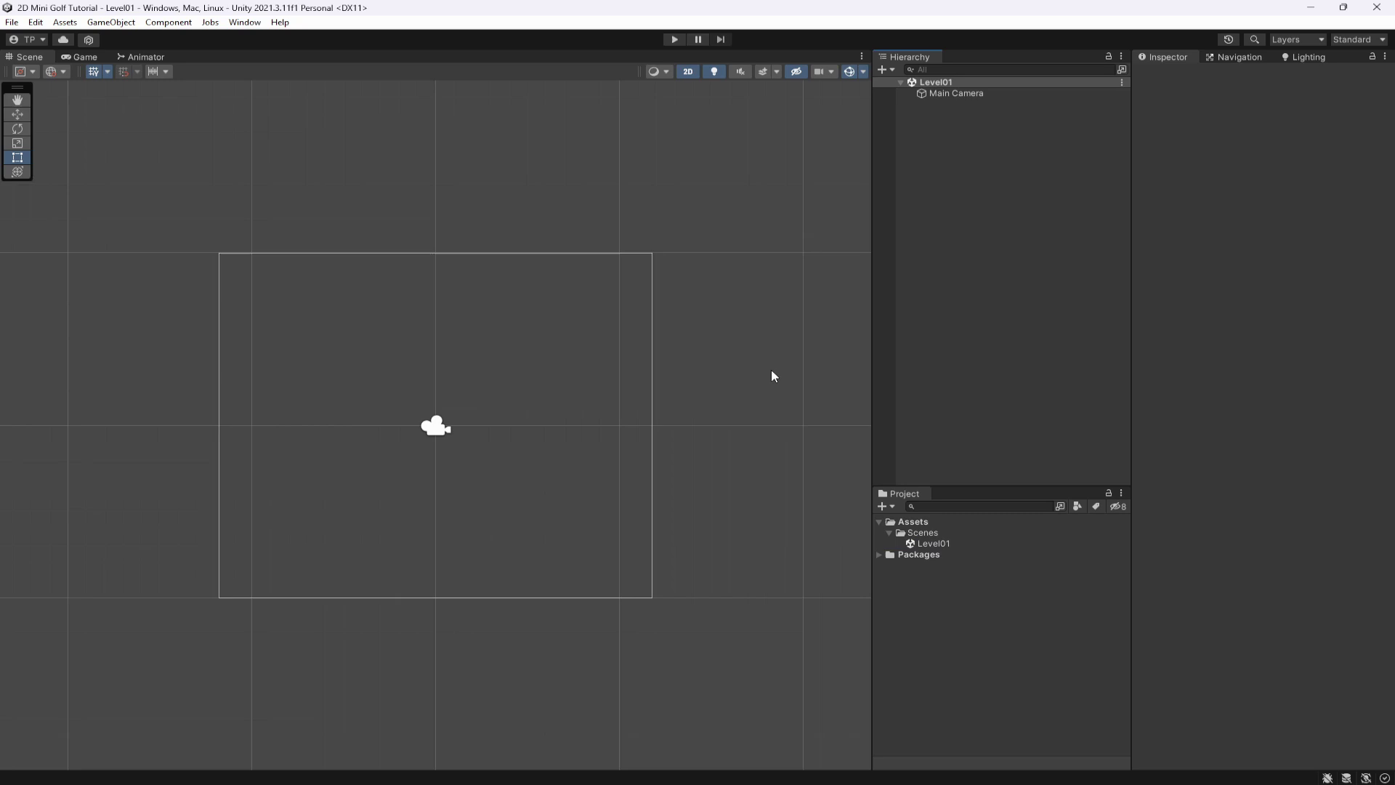
Set the Game view aspect to 16:9 and return to the Scene view
left_click(85, 57)
left_click(153, 70)
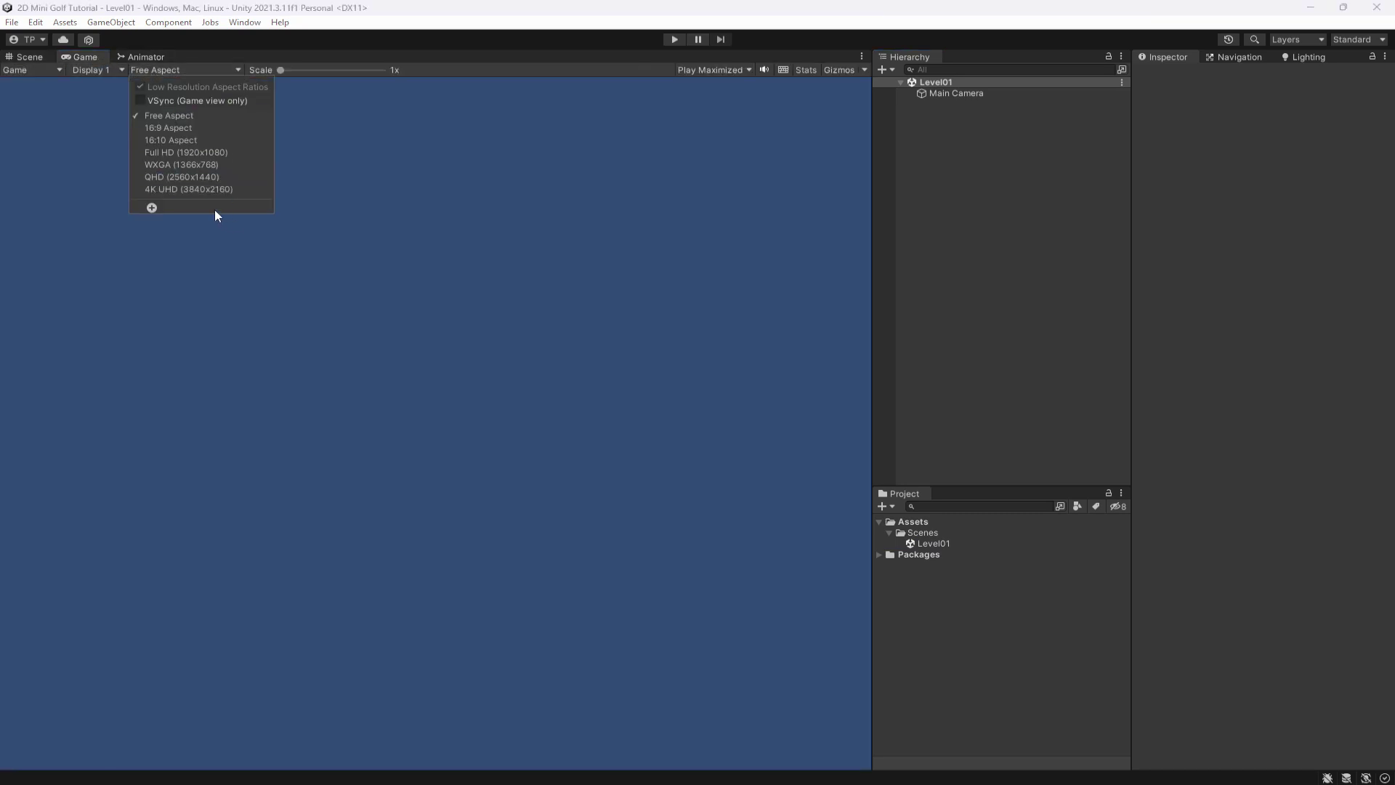
left_click(164, 129)
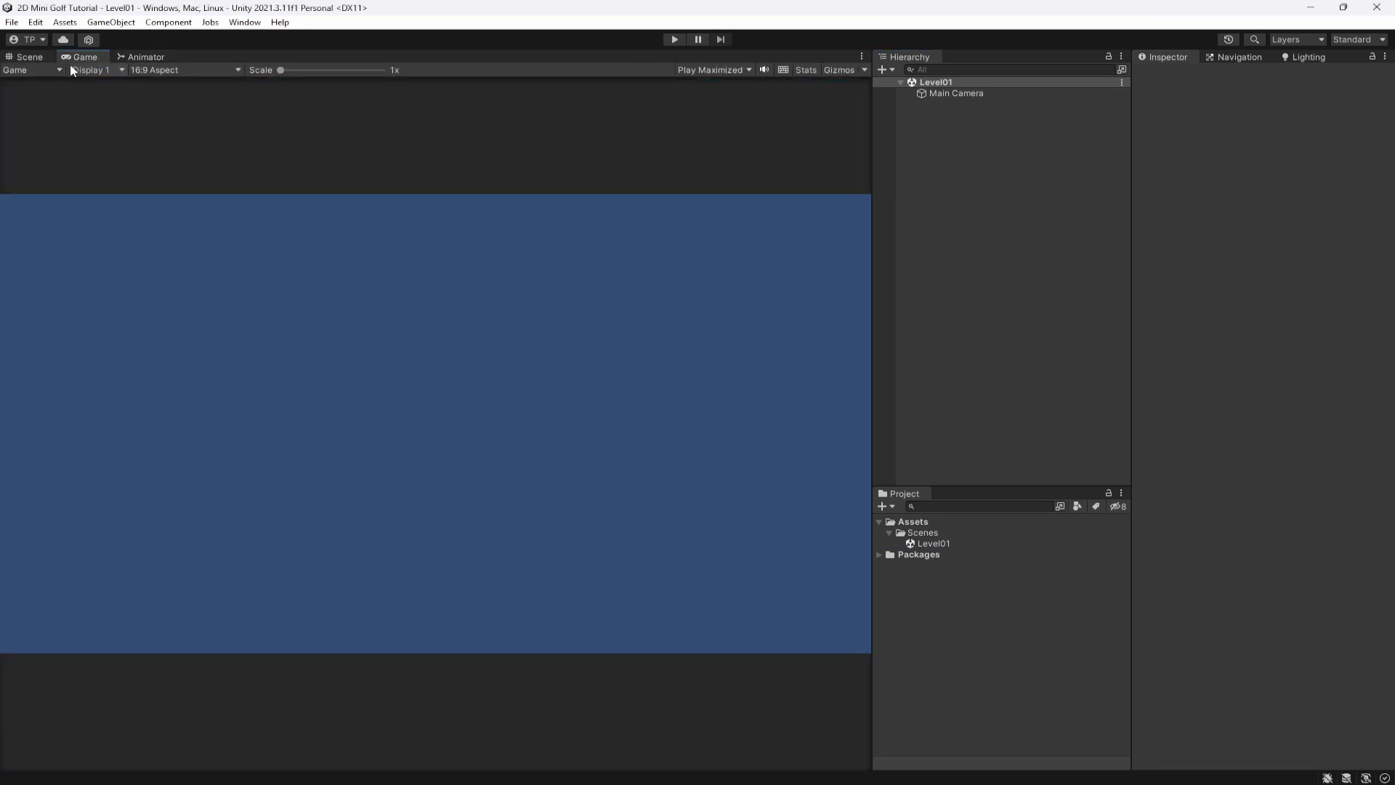
left_click(29, 57)
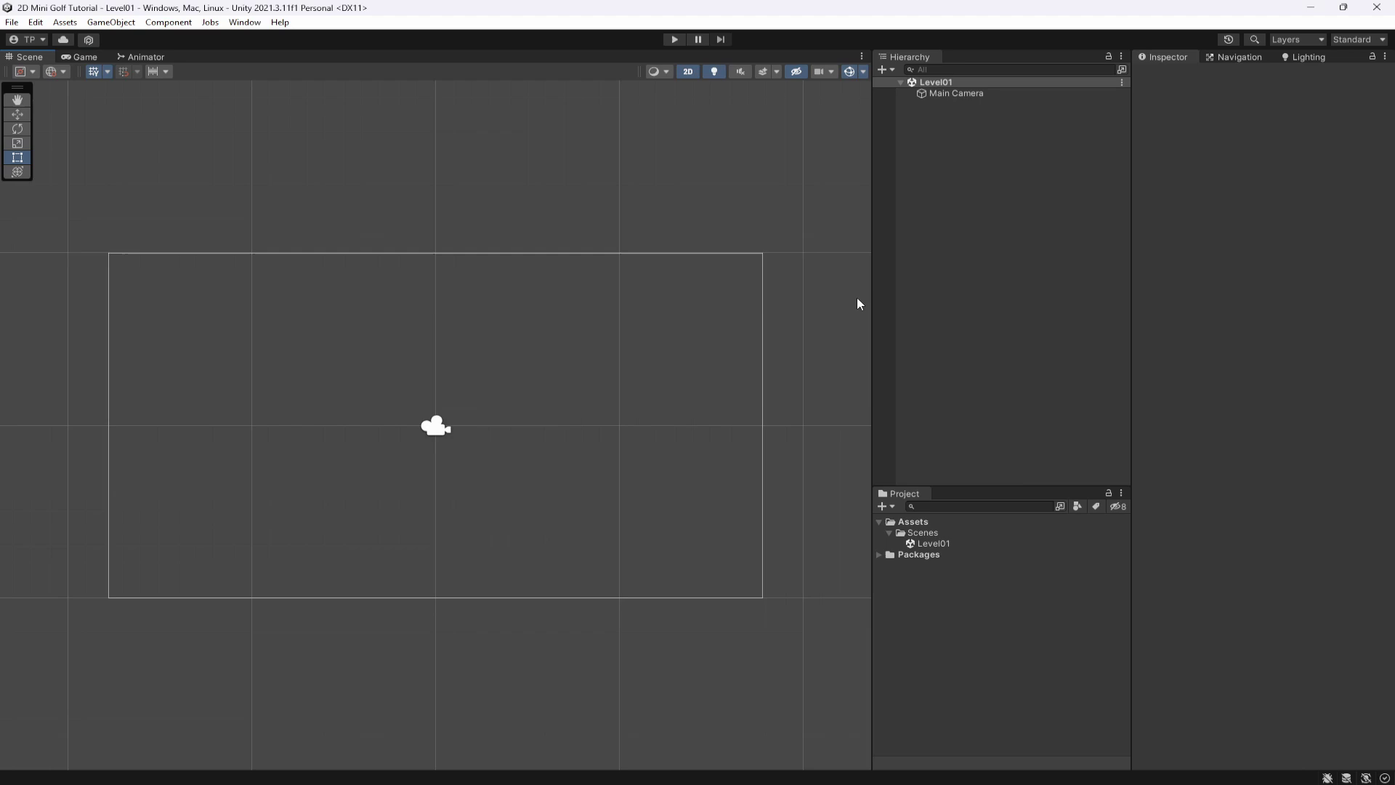
left_click(908, 543)
left_click(960, 191)
Create a rectangular tilemap inside a new Grid and name it Water
right_click(992, 167)
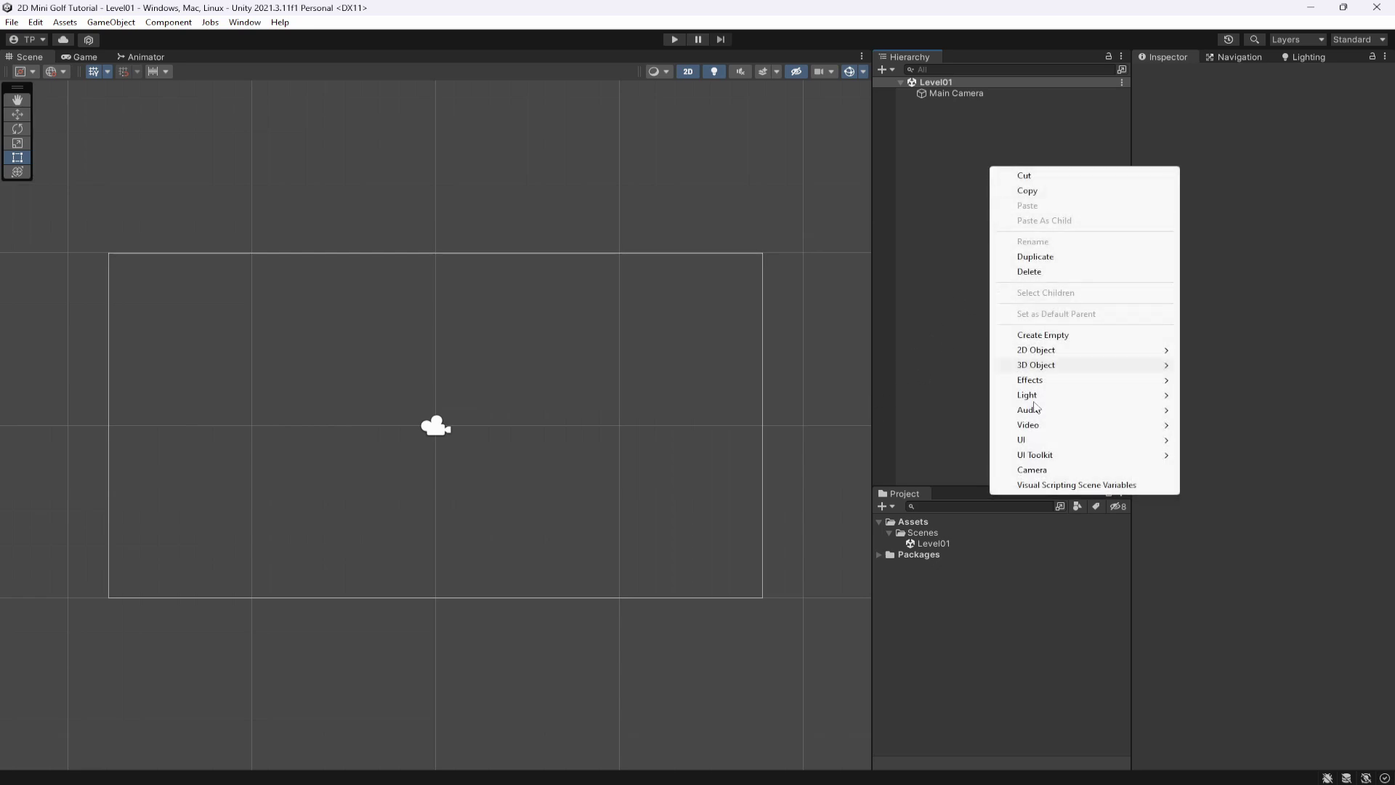
mouse_move(1076, 350)
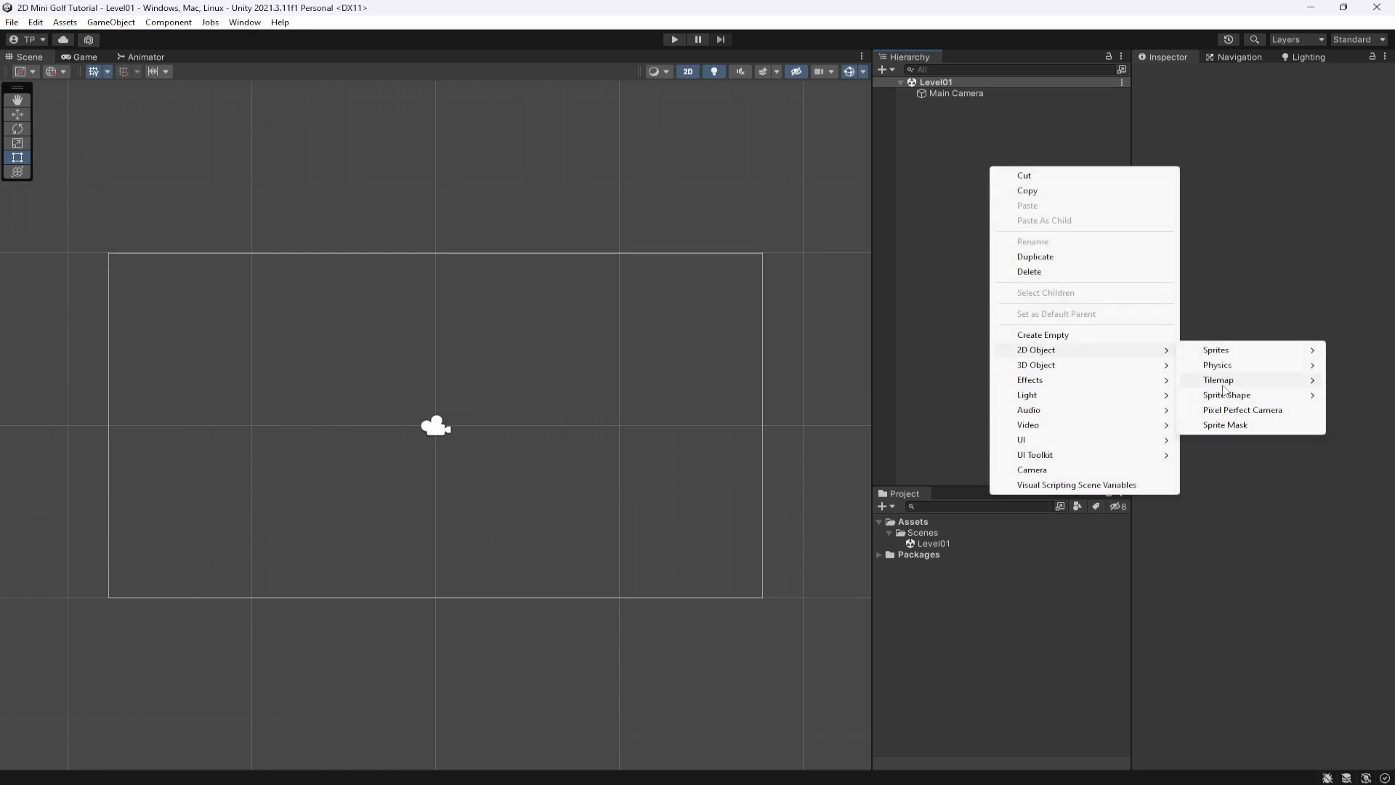
mouse_move(1224, 380)
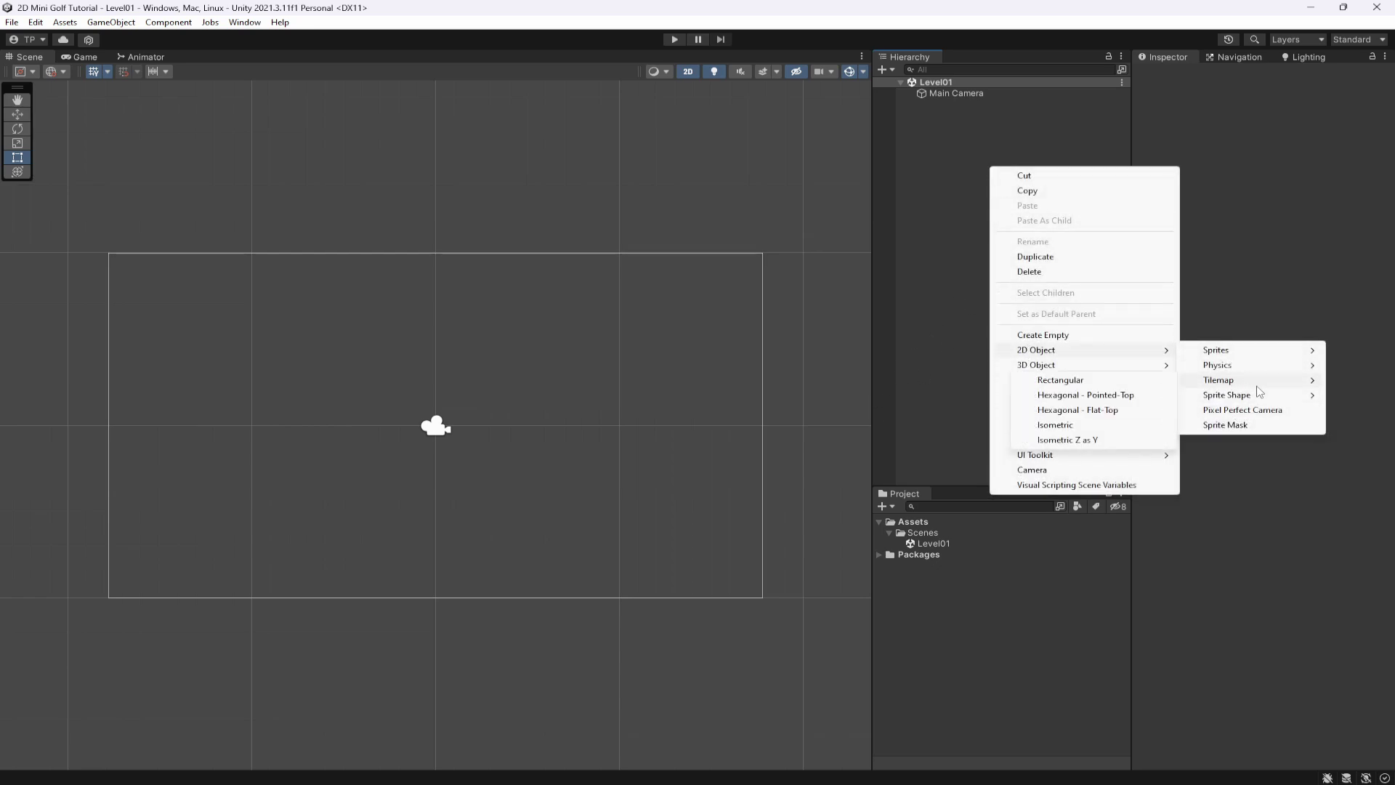
left_click(1068, 380)
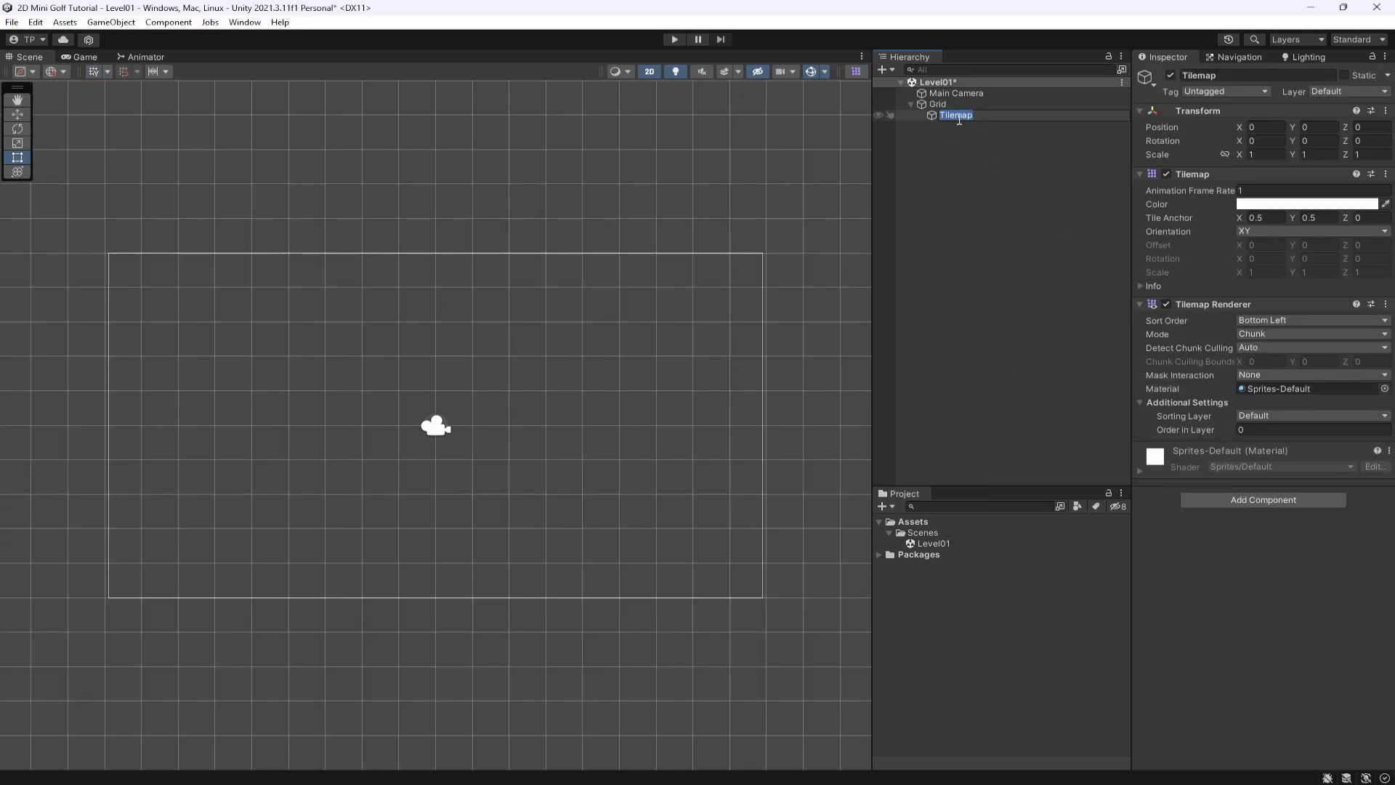
type("Water")
key("Return")
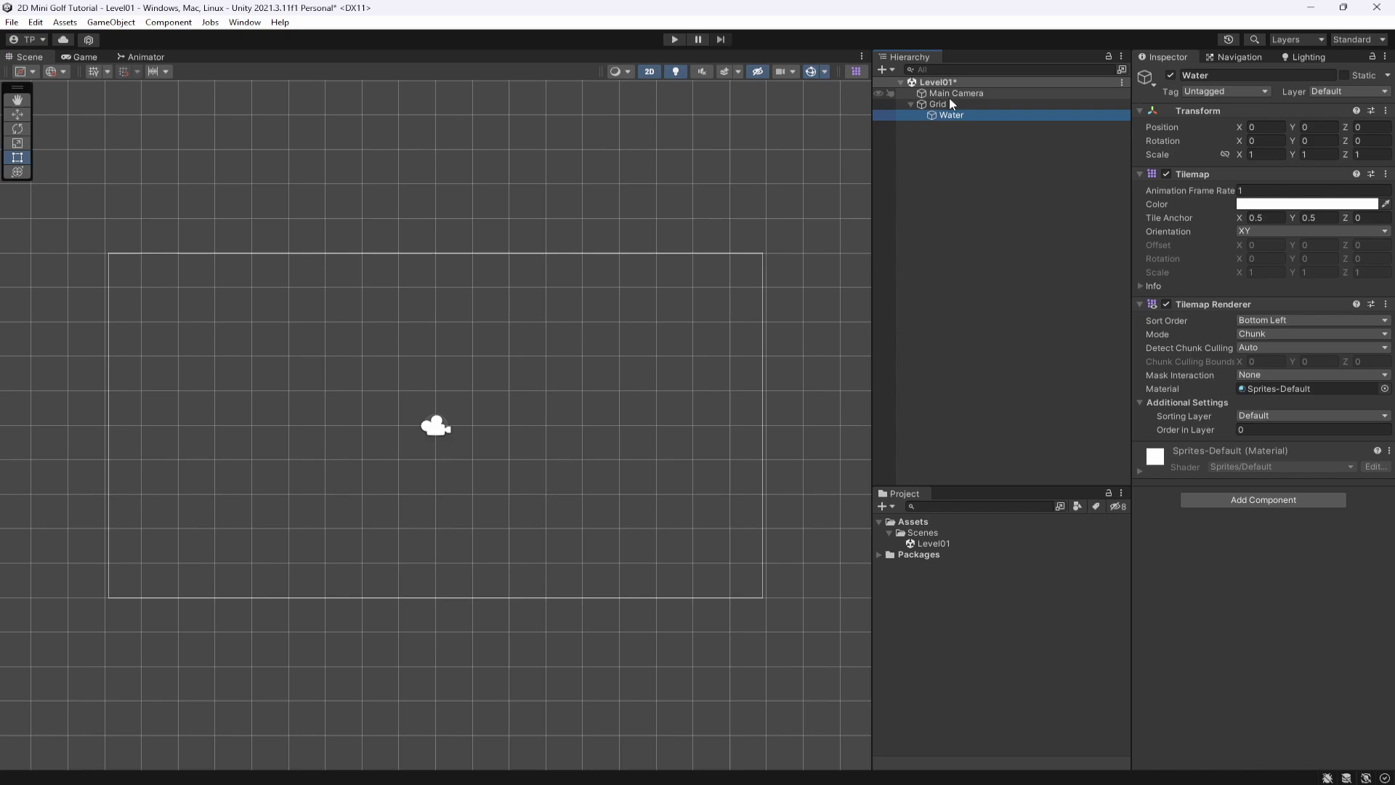
Duplicate the Water tilemap and name the copy Ground
key("ctrl+d")
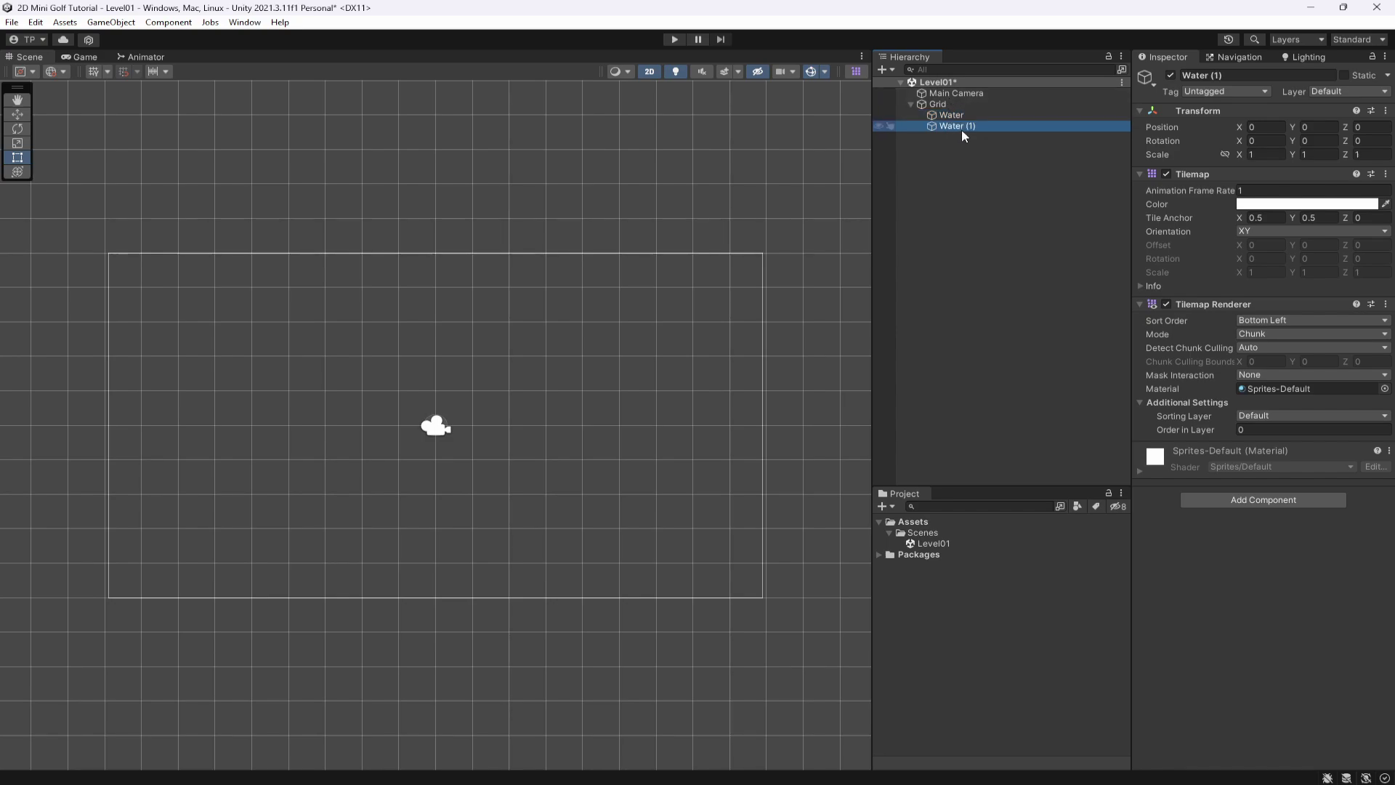
type("Grass")
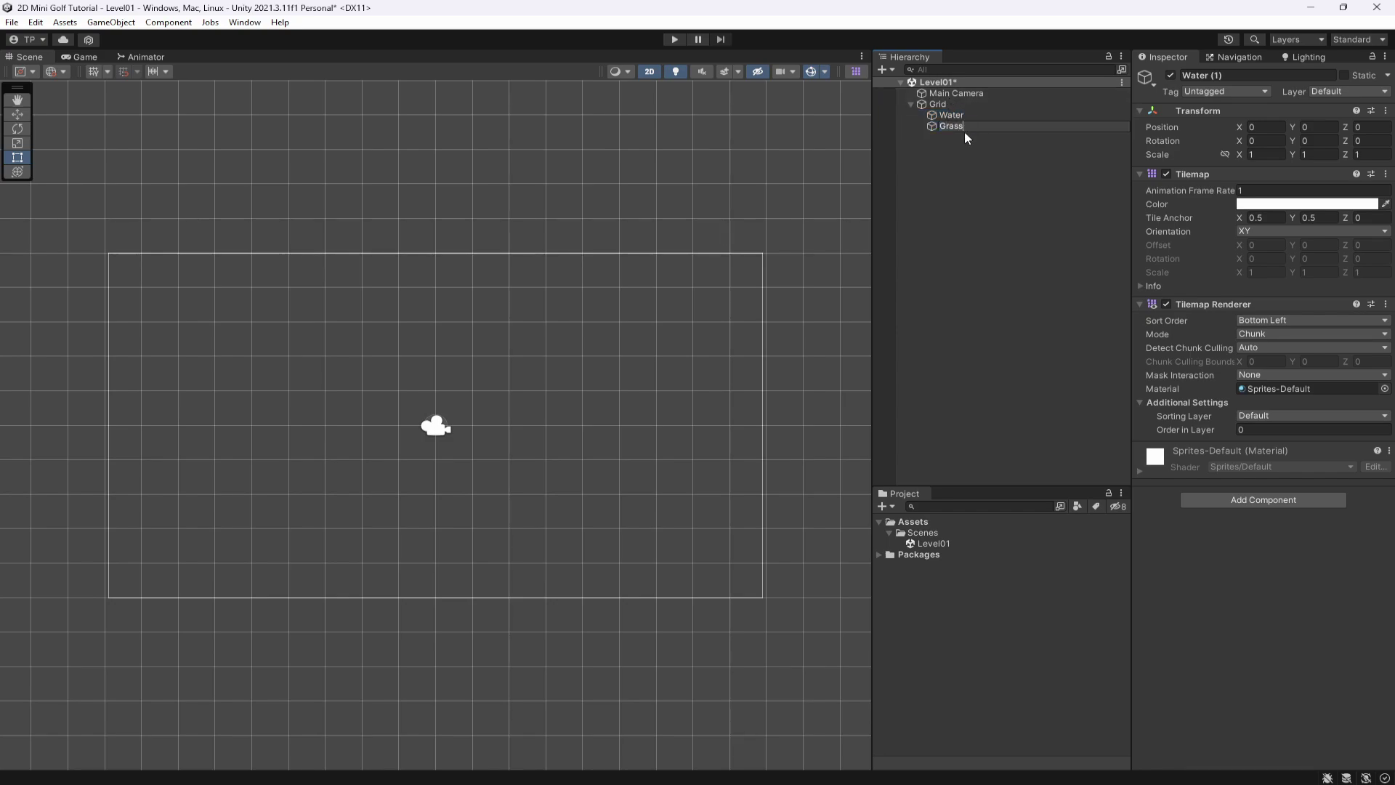
key("Return")
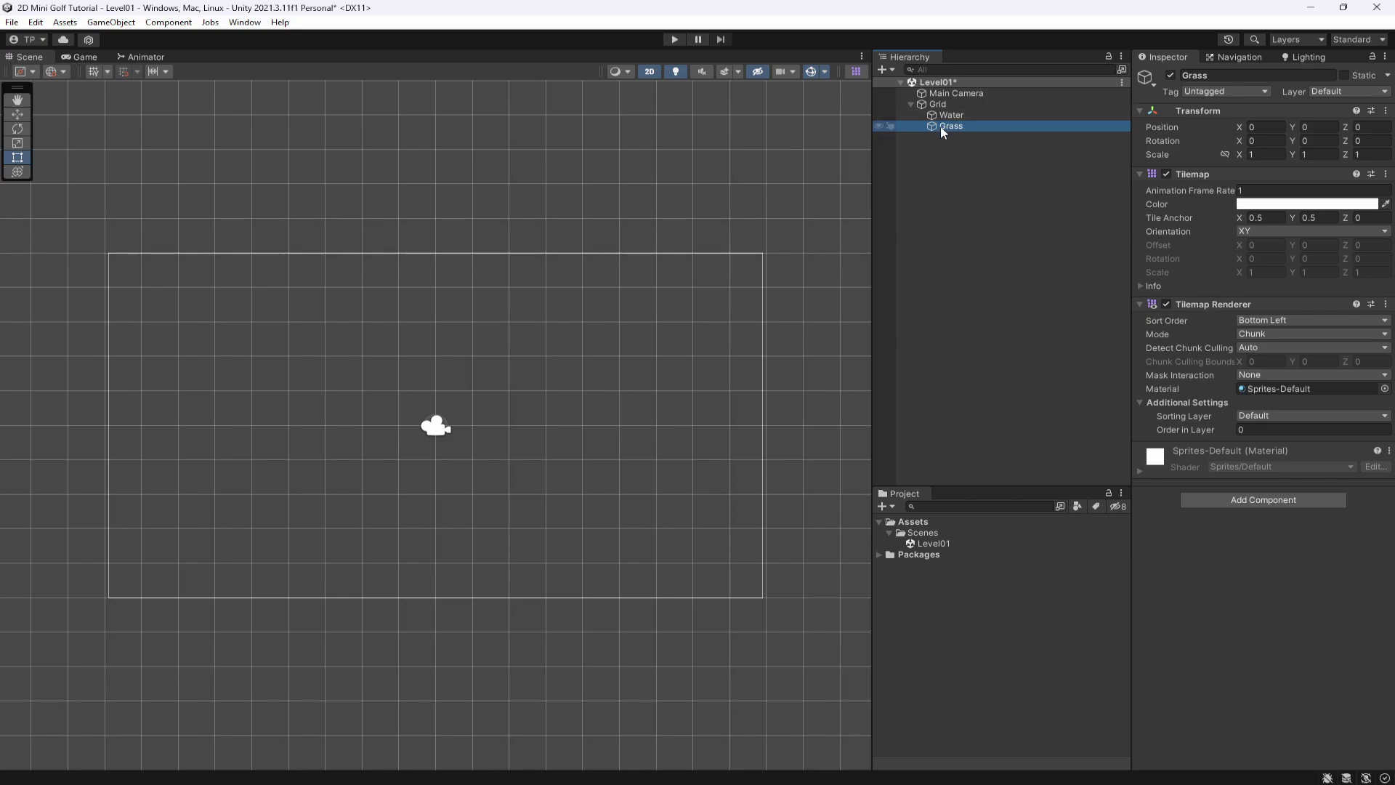
key("F2")
type("Ground")
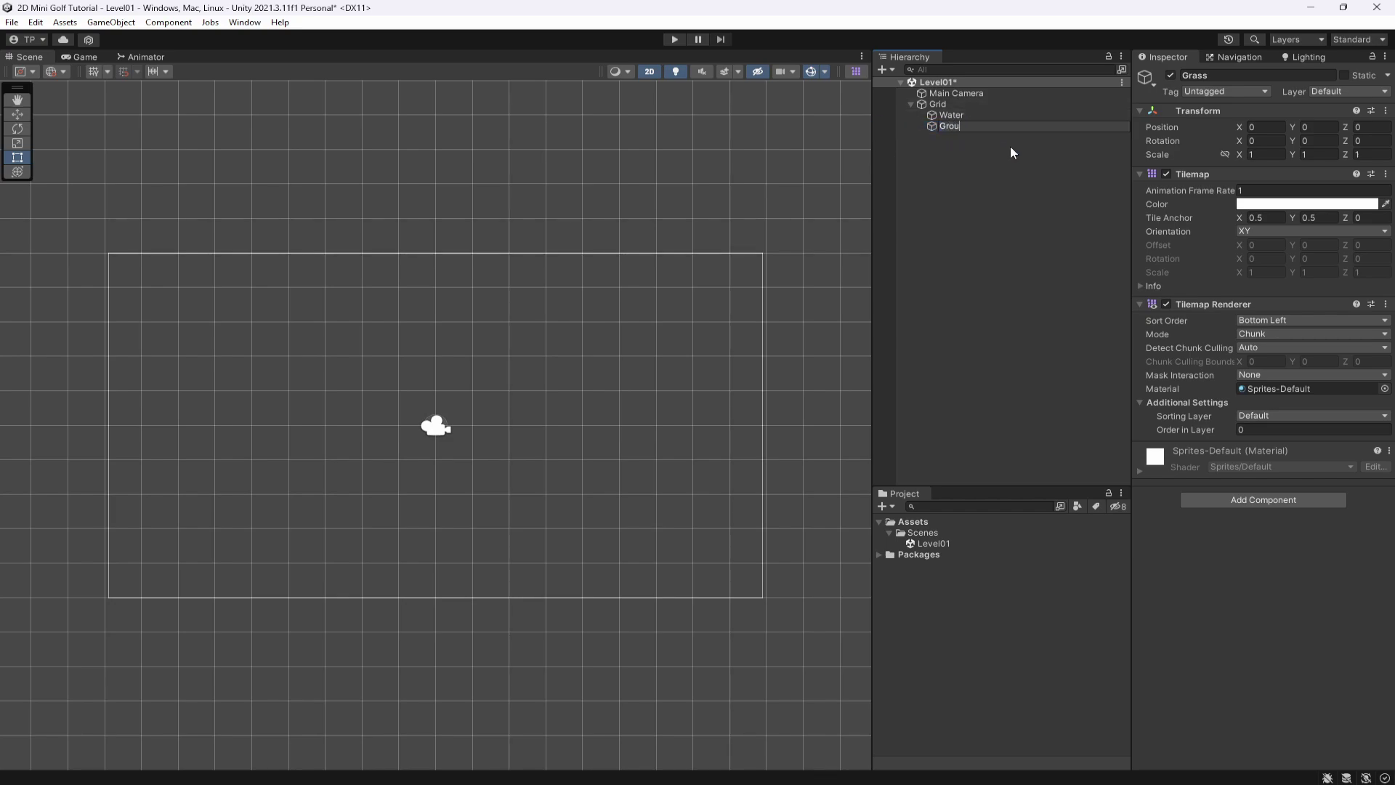
key("Return")
Duplicate Ground as a Walls tilemap and save the Level01 scene
key("ctrl+d")
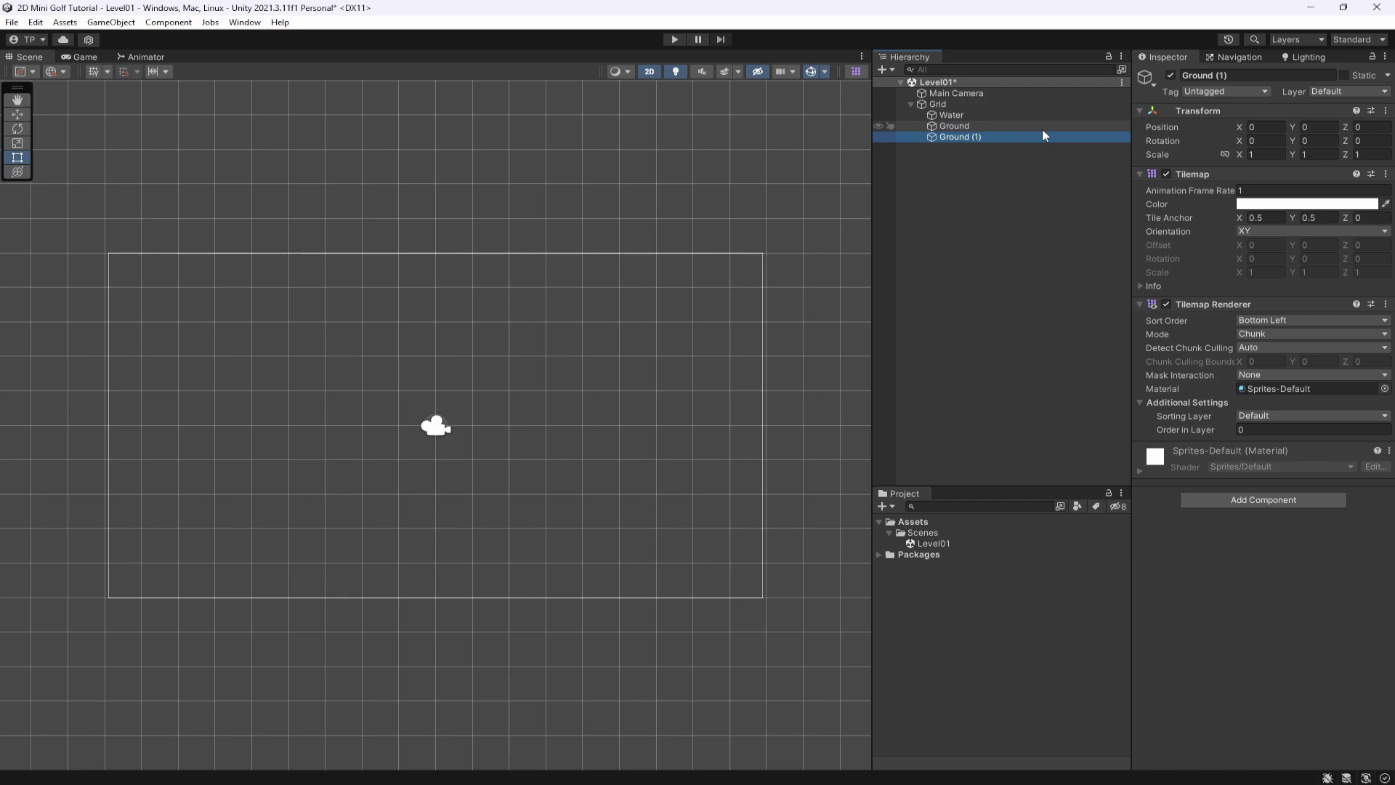
key("F2")
type("Walls")
key("Return")
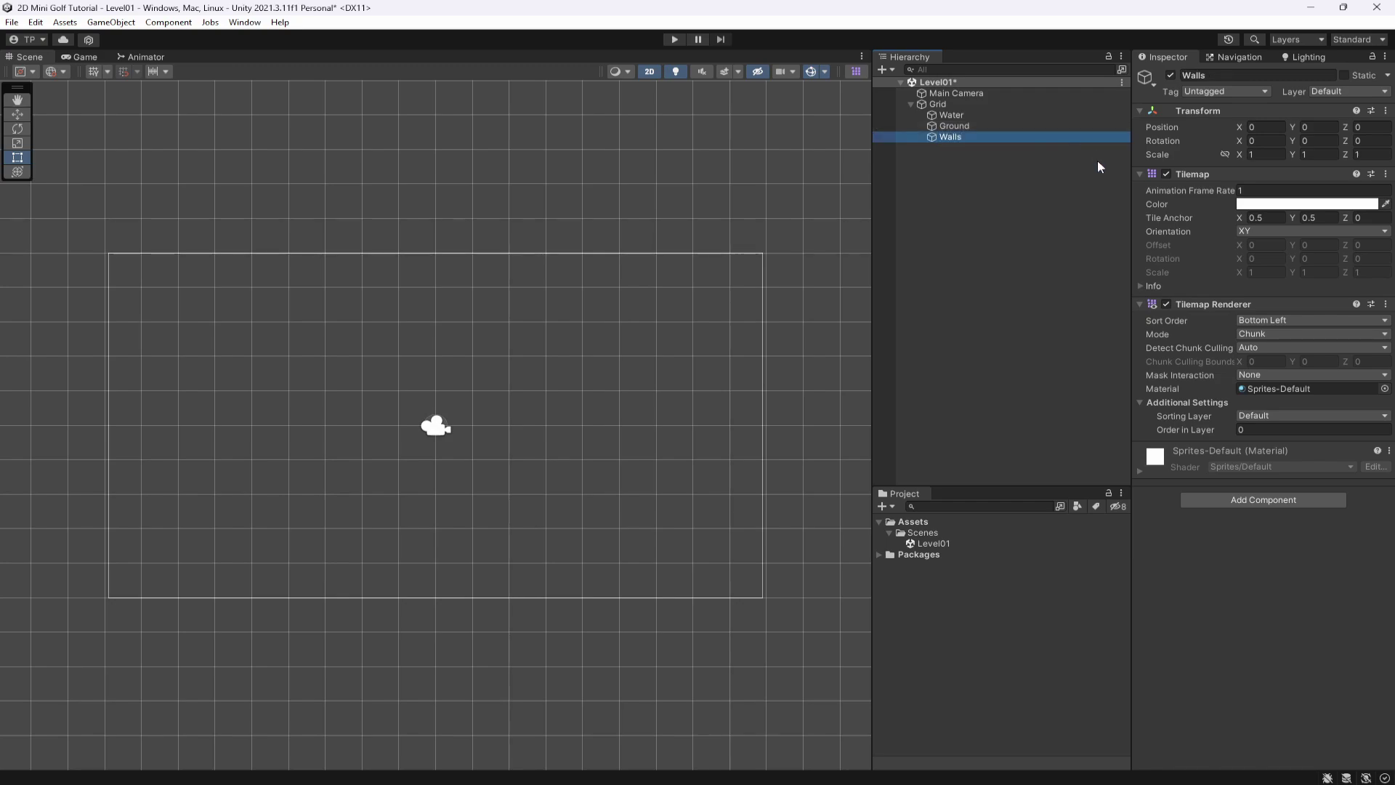
key("ctrl+s")
Add a Tilemap Collider 2D to Walls with Used By Composite ticked
left_click(1261, 500)
type("tilem")
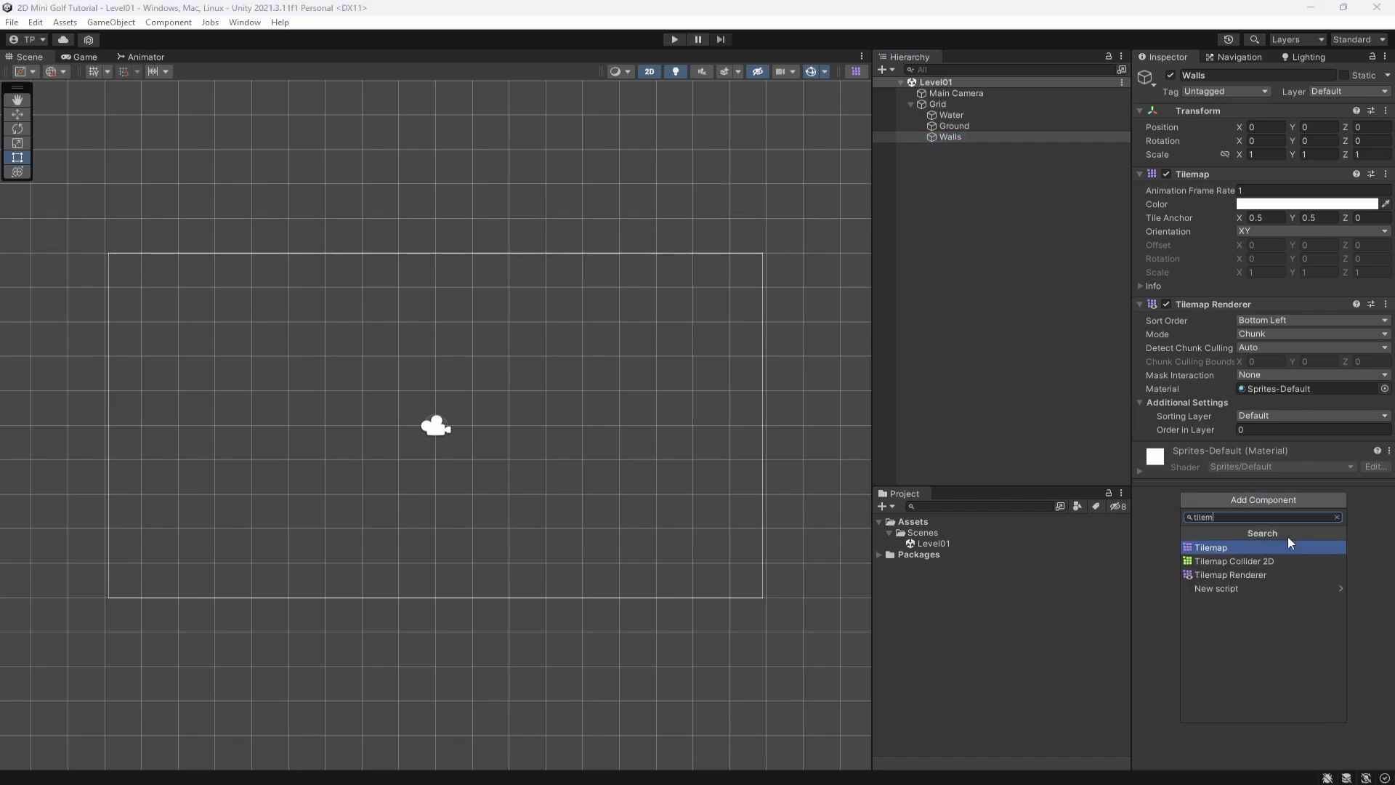
key("Down")
key("Return")
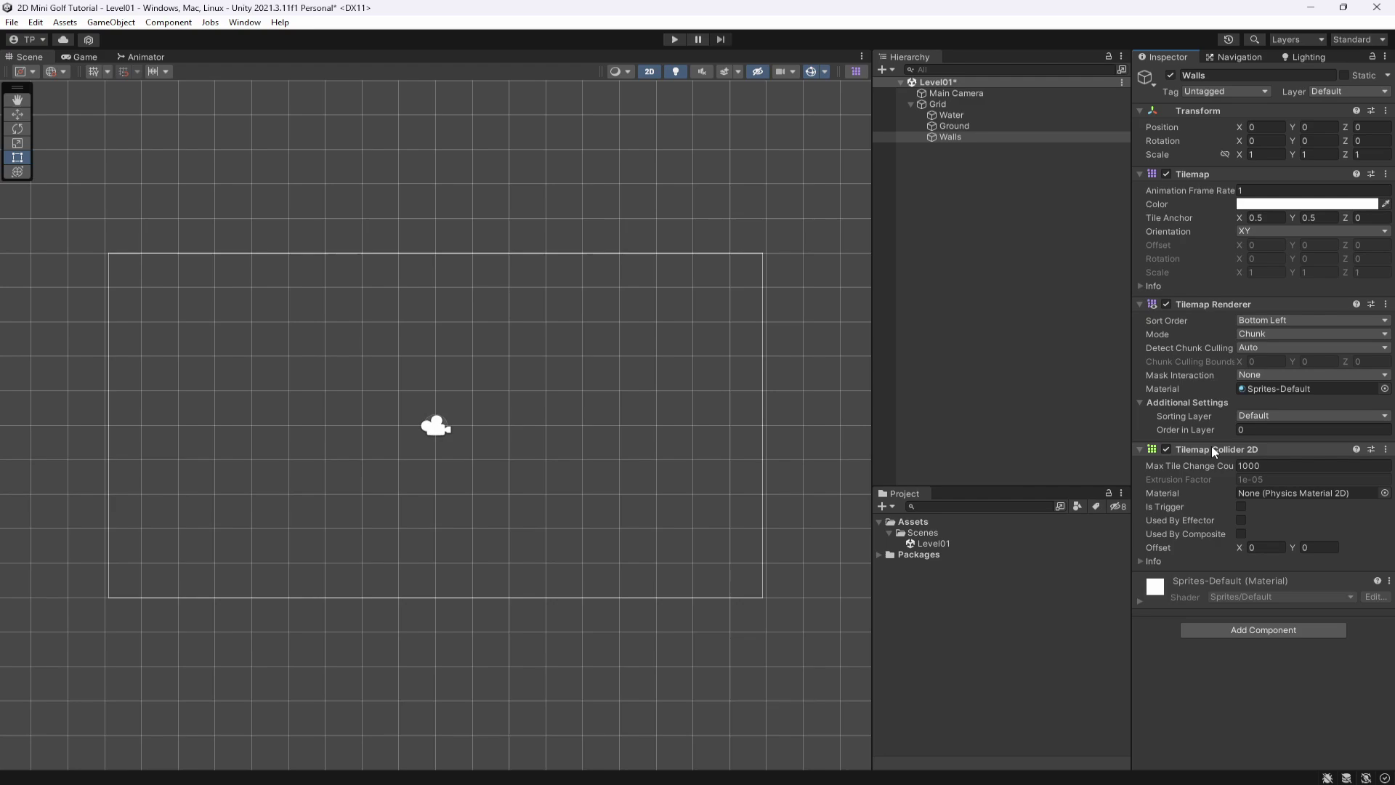
left_click(1241, 534)
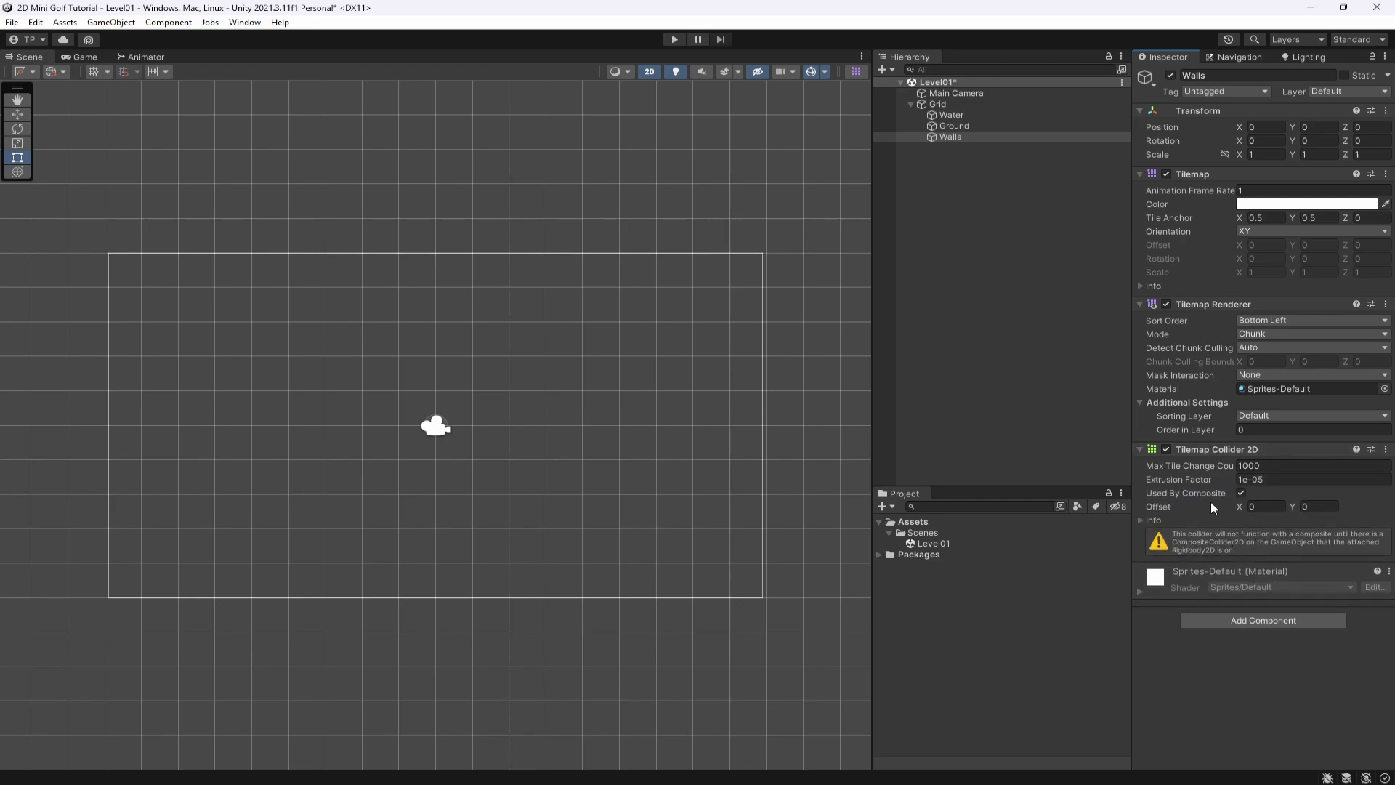
Add a Composite Collider 2D with Outlines geometry and a Static Rigidbody 2D
left_click(1243, 622)
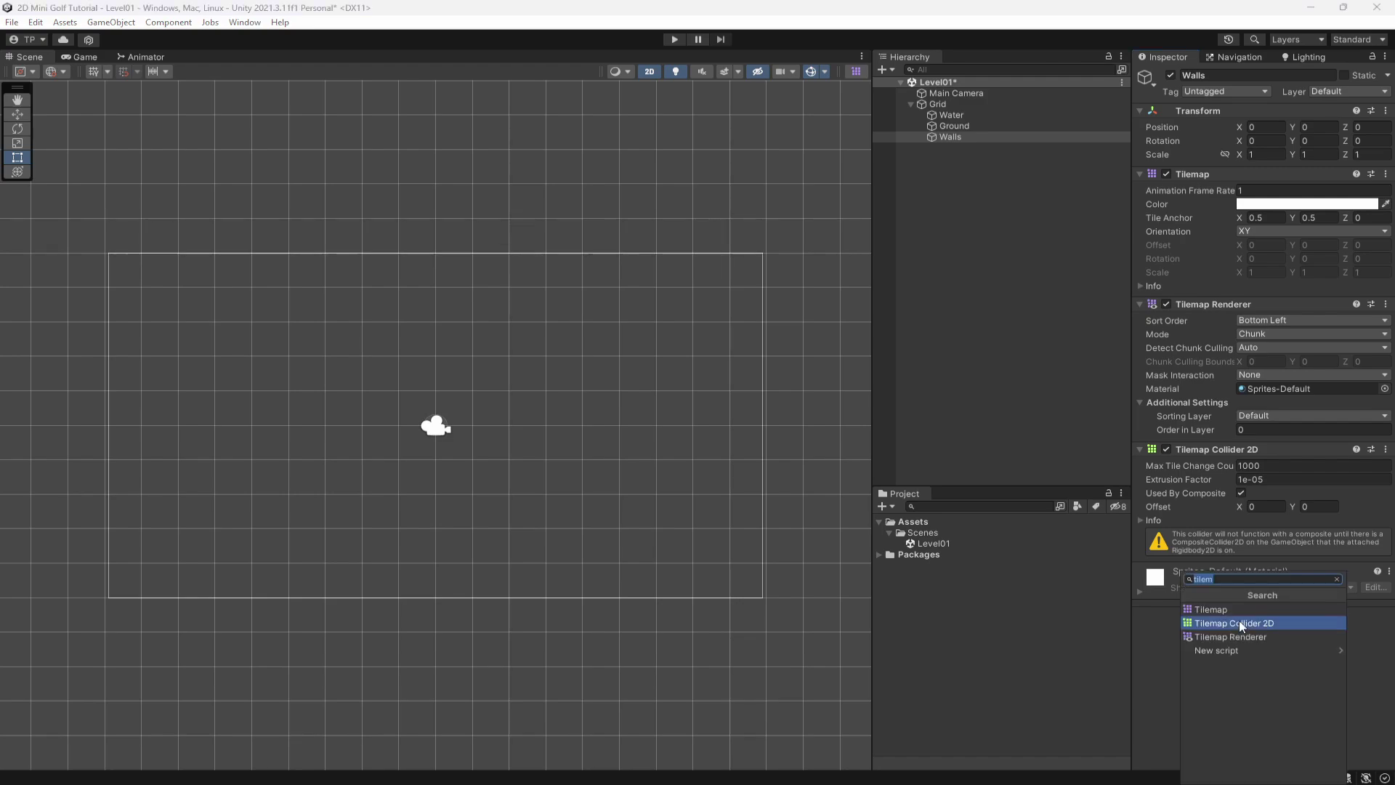
type("composite")
left_click(1240, 621)
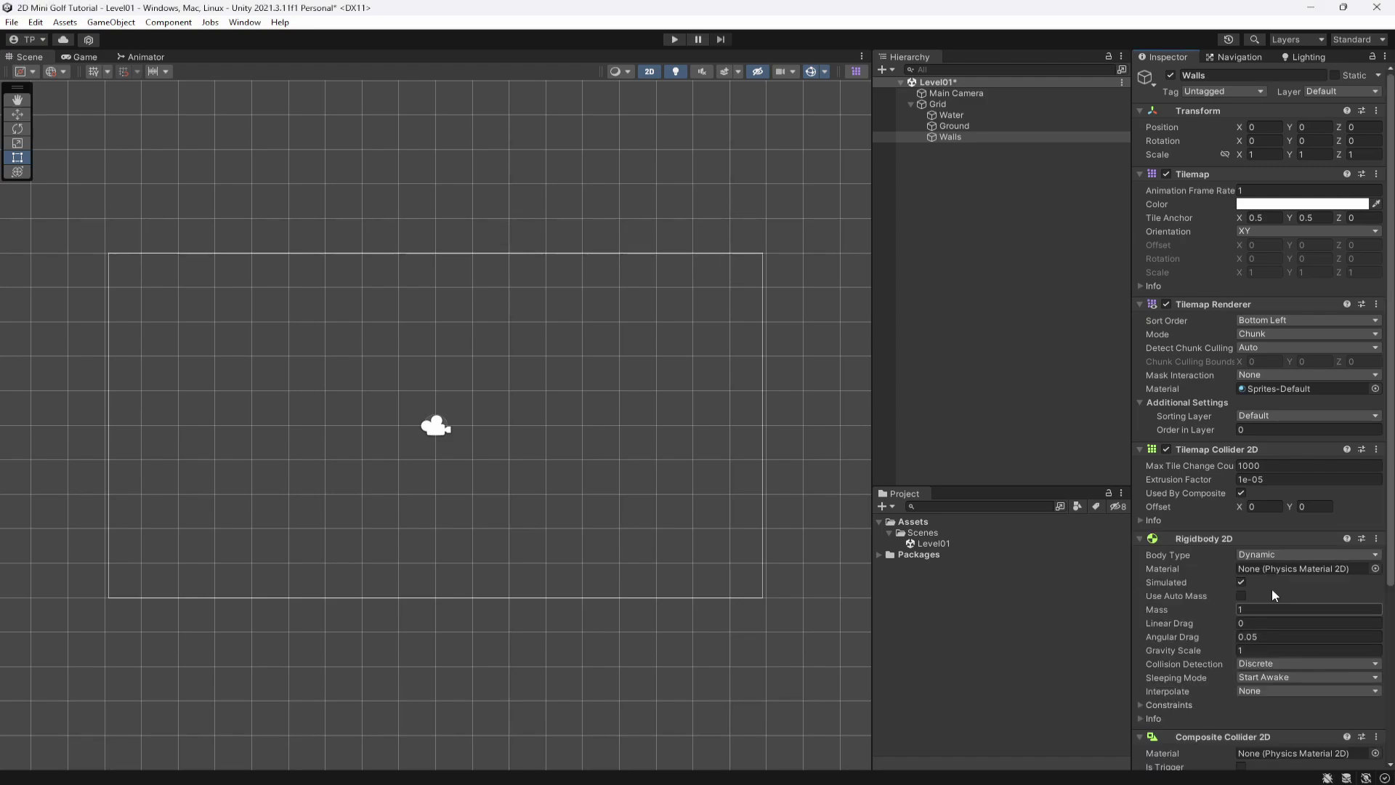
left_click(1259, 555)
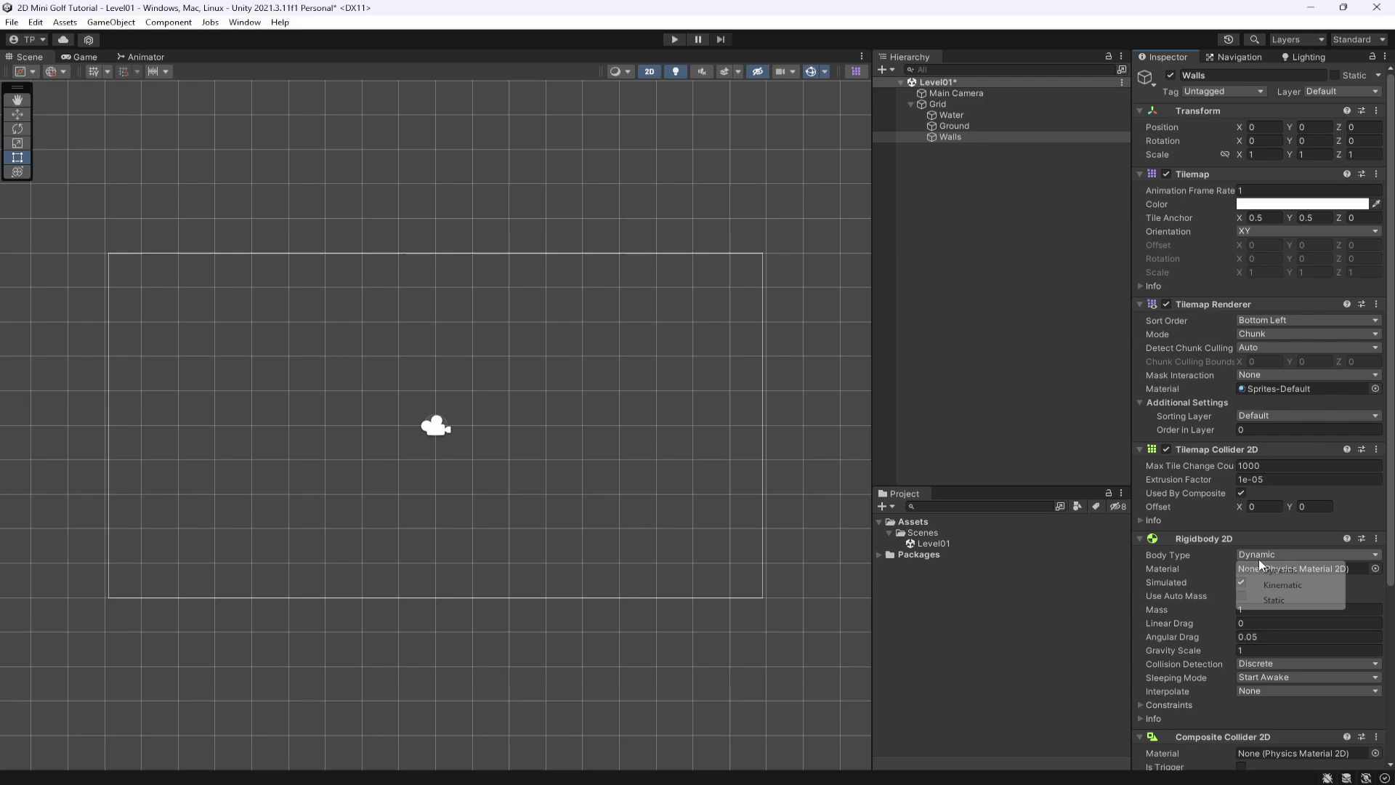
left_click(1274, 600)
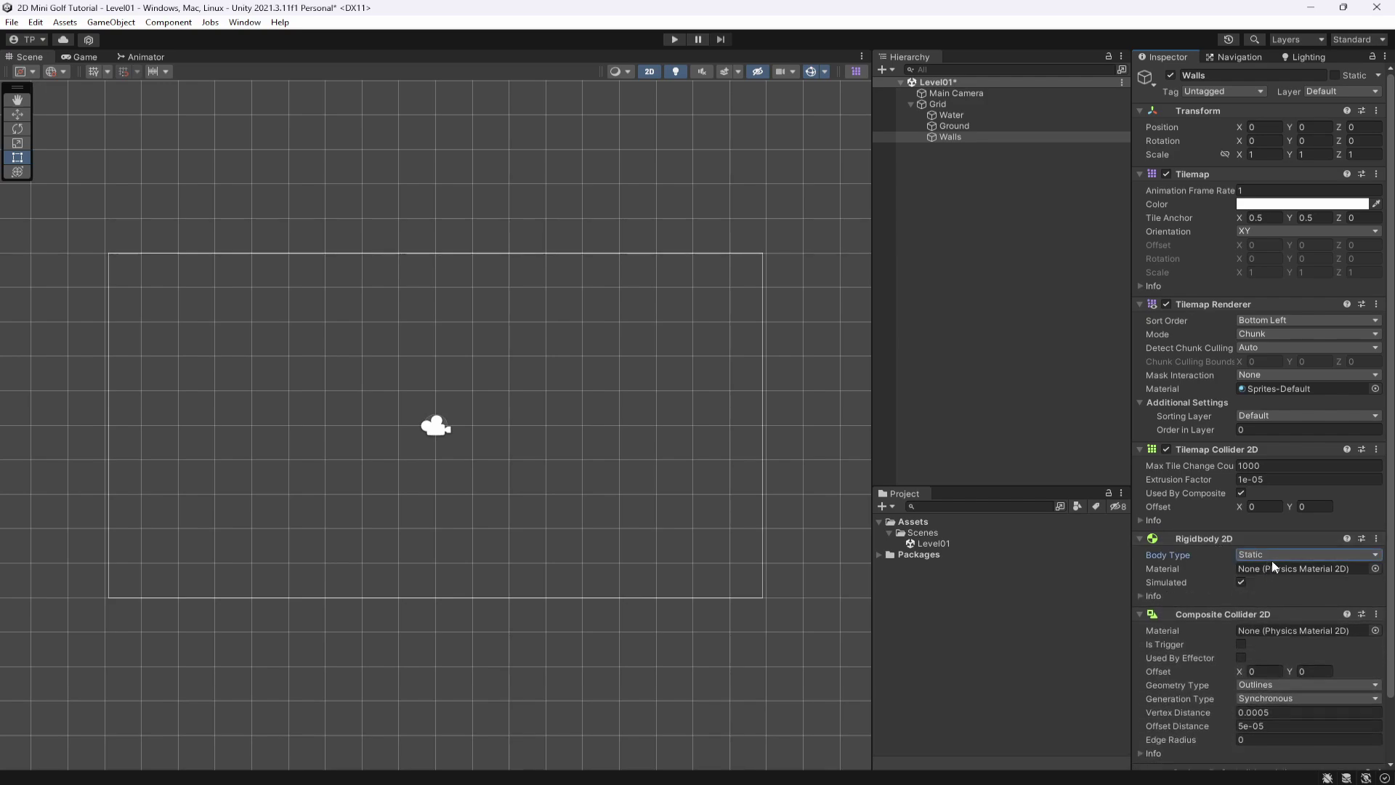
scroll(1279, 567, "down", 2)
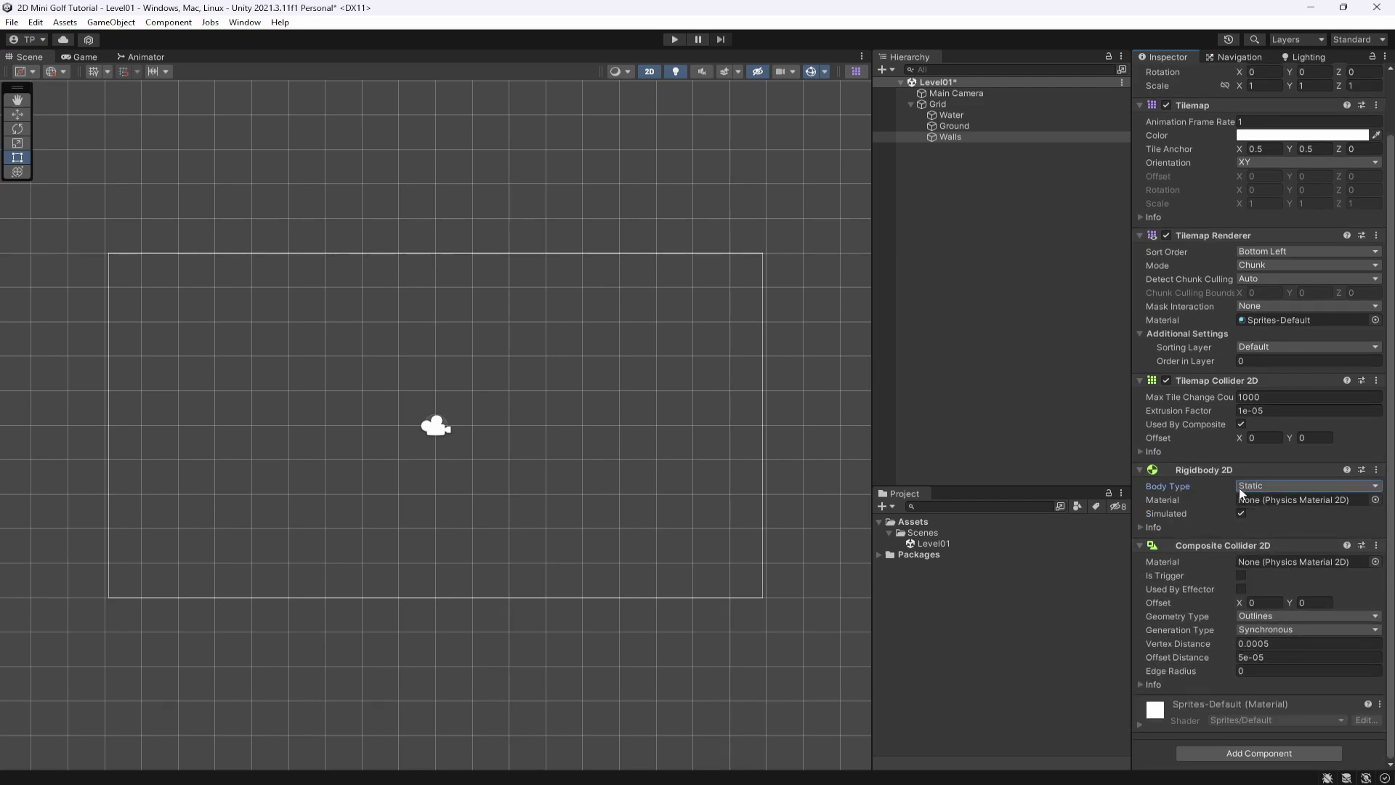
left_click(1253, 616)
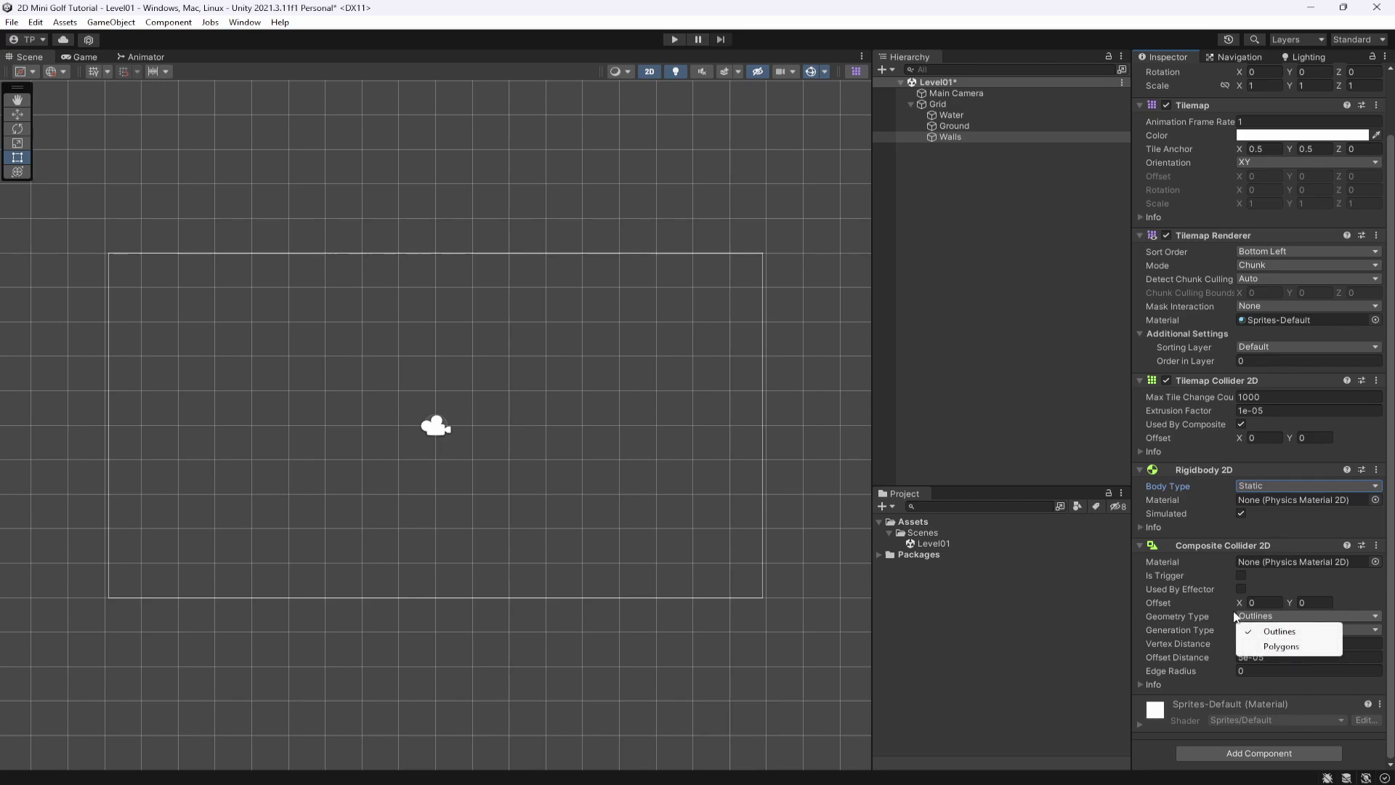
left_click(1163, 616)
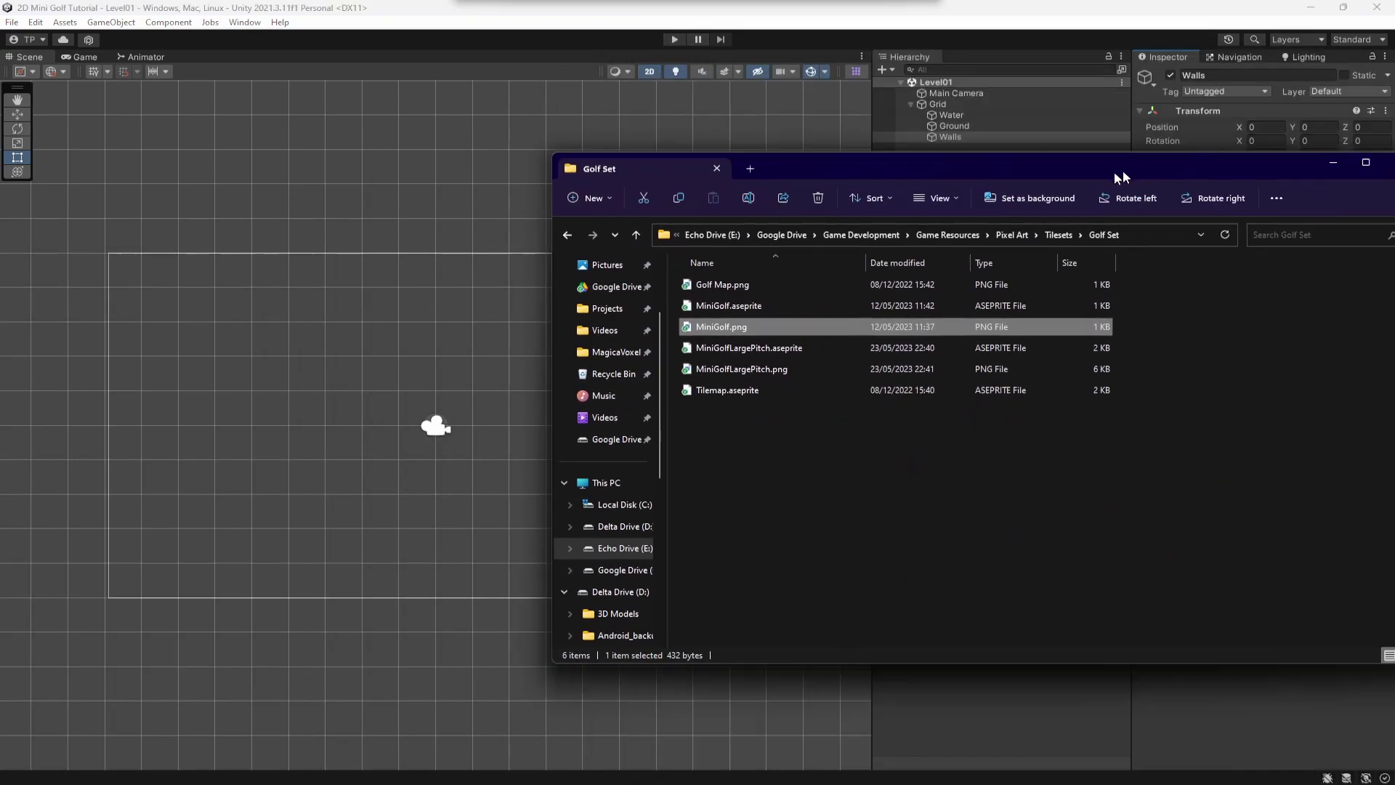
Preview MiniGolf.png from the Golf Set folder in Photos, zoomed out, then close it
left_click_drag(1123, 170, 868, 173)
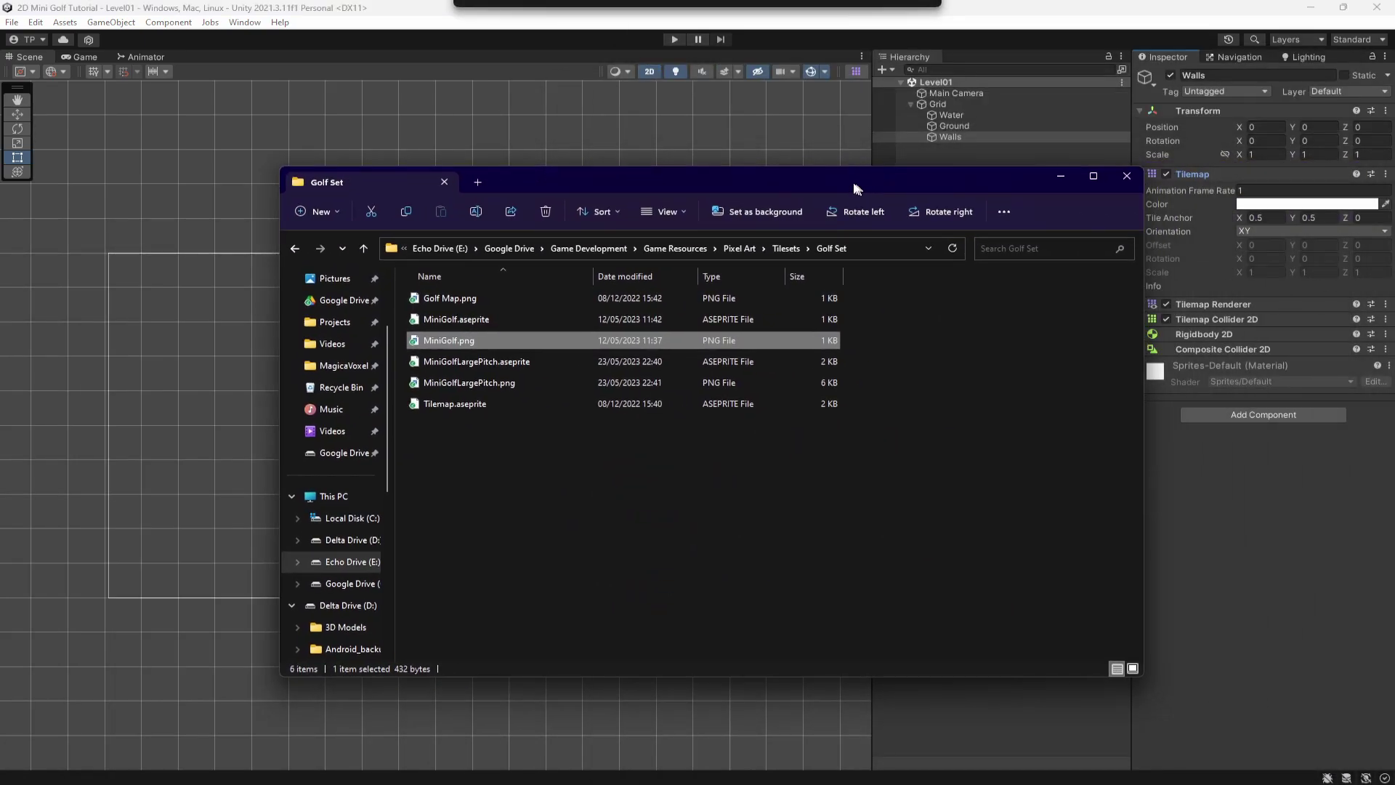
double_click(454, 347)
left_click_drag(490, 115, 506, 80)
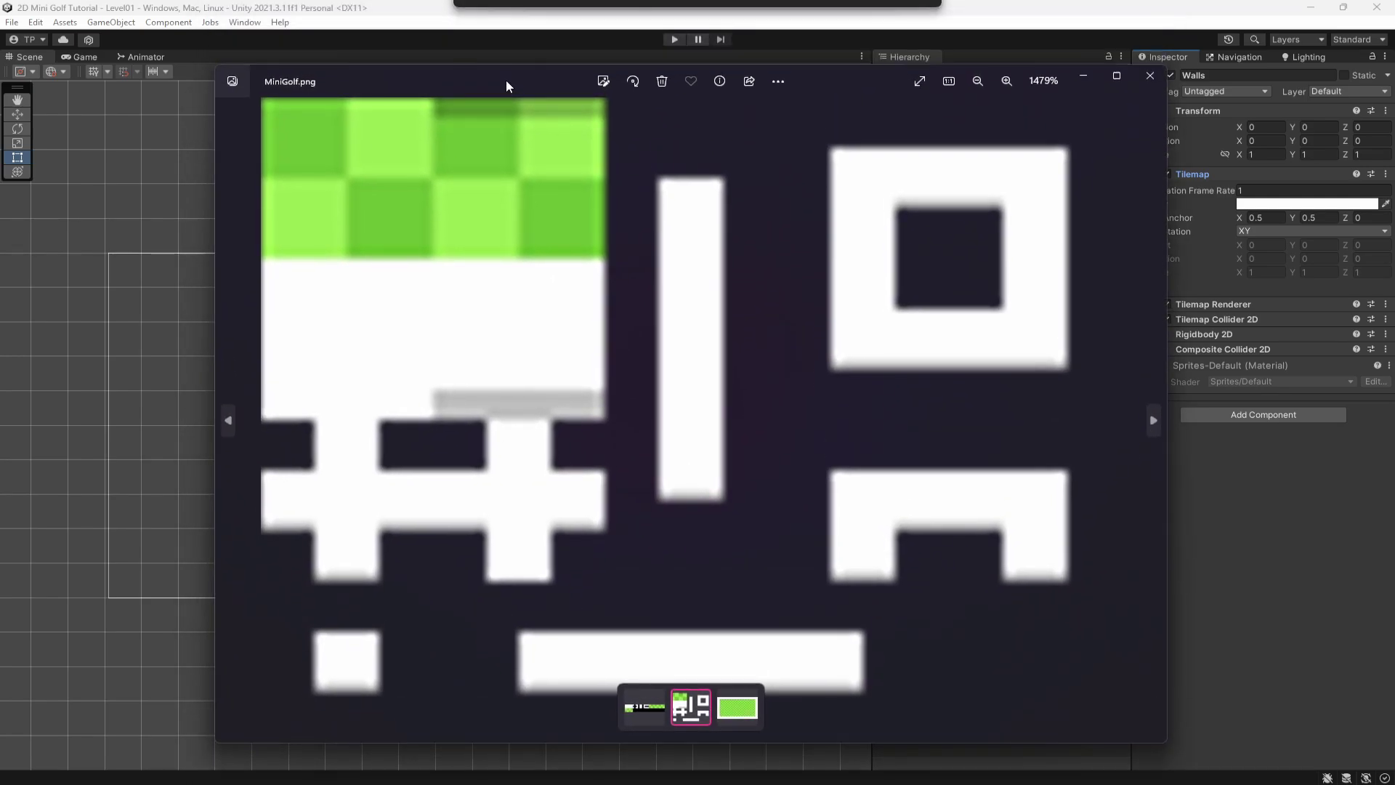
scroll(683, 287, "down", 4)
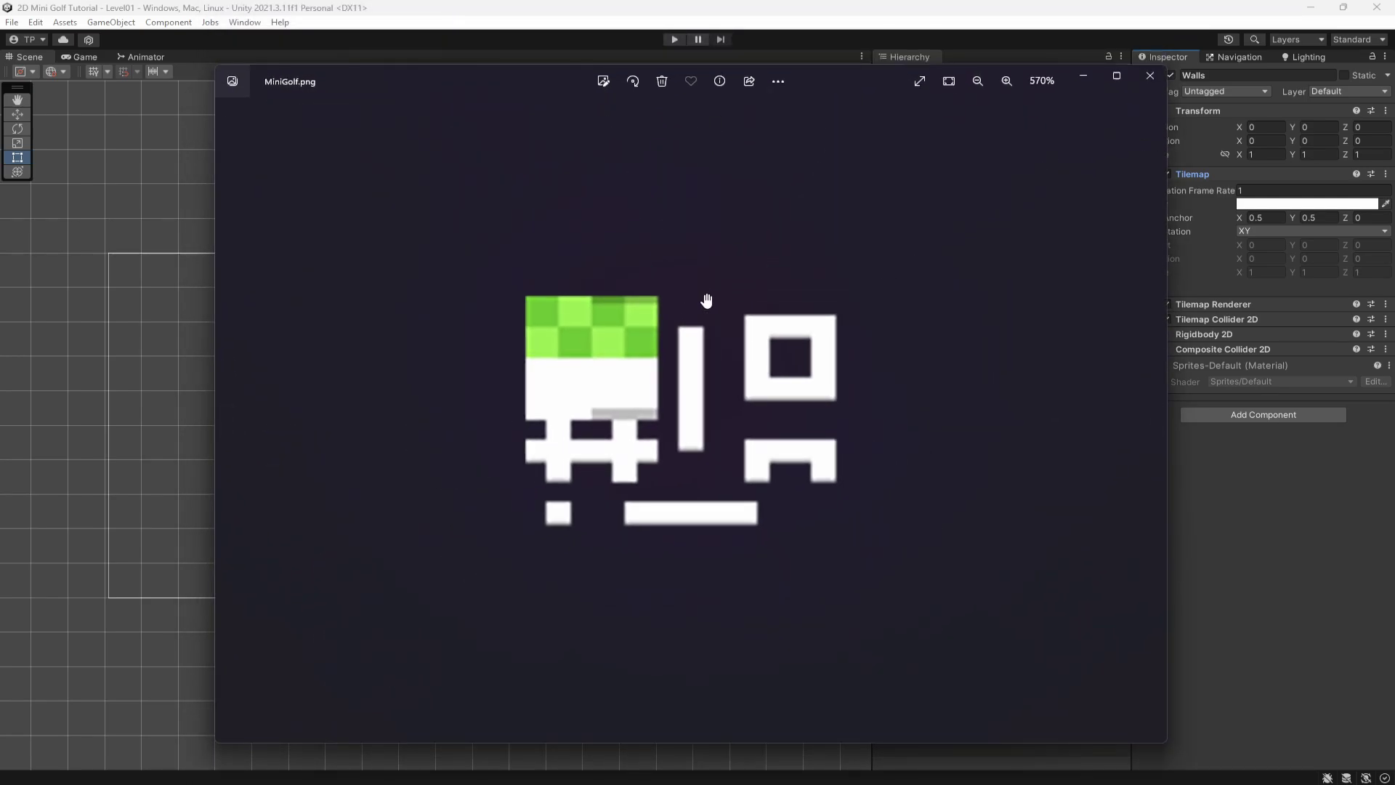
scroll(707, 301, "down", 5)
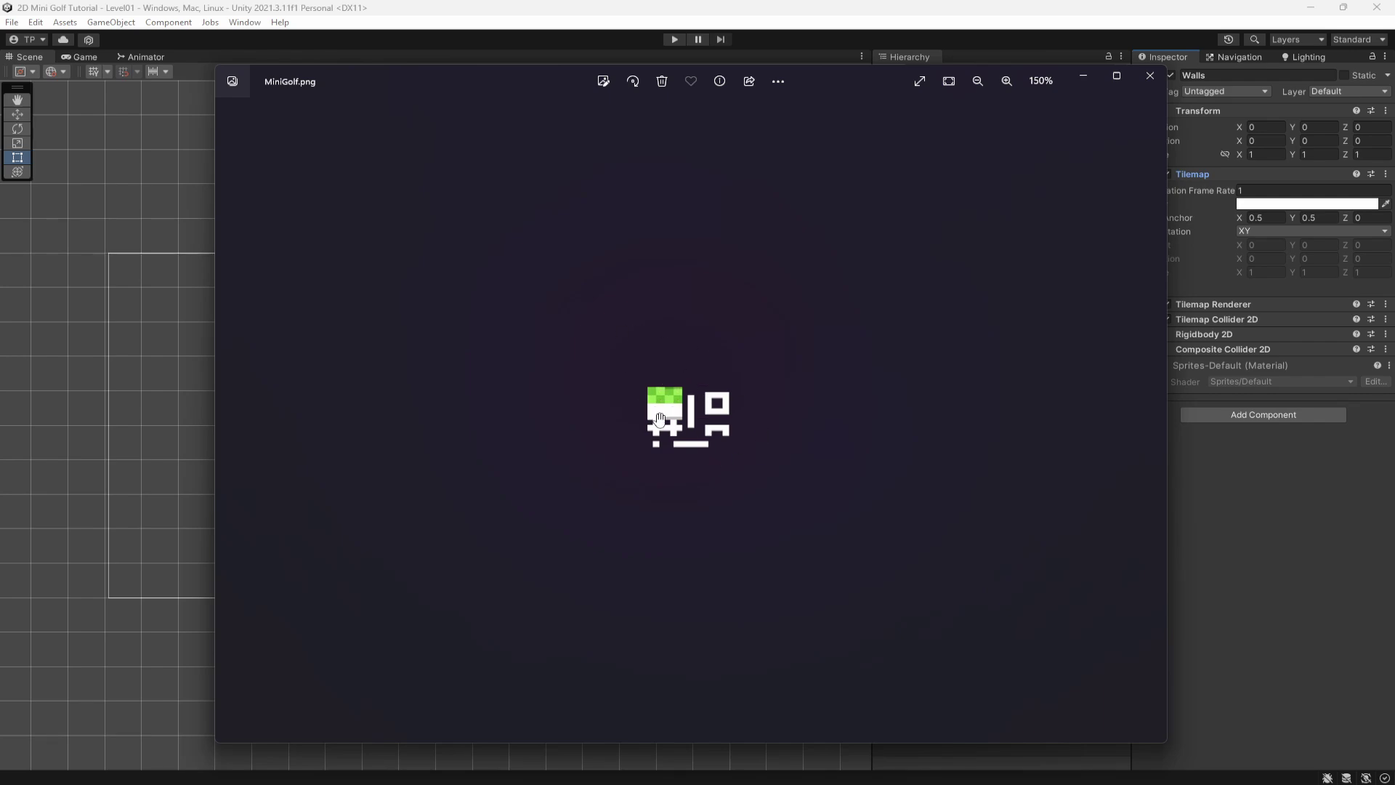
scroll(567, 499, "down", 2)
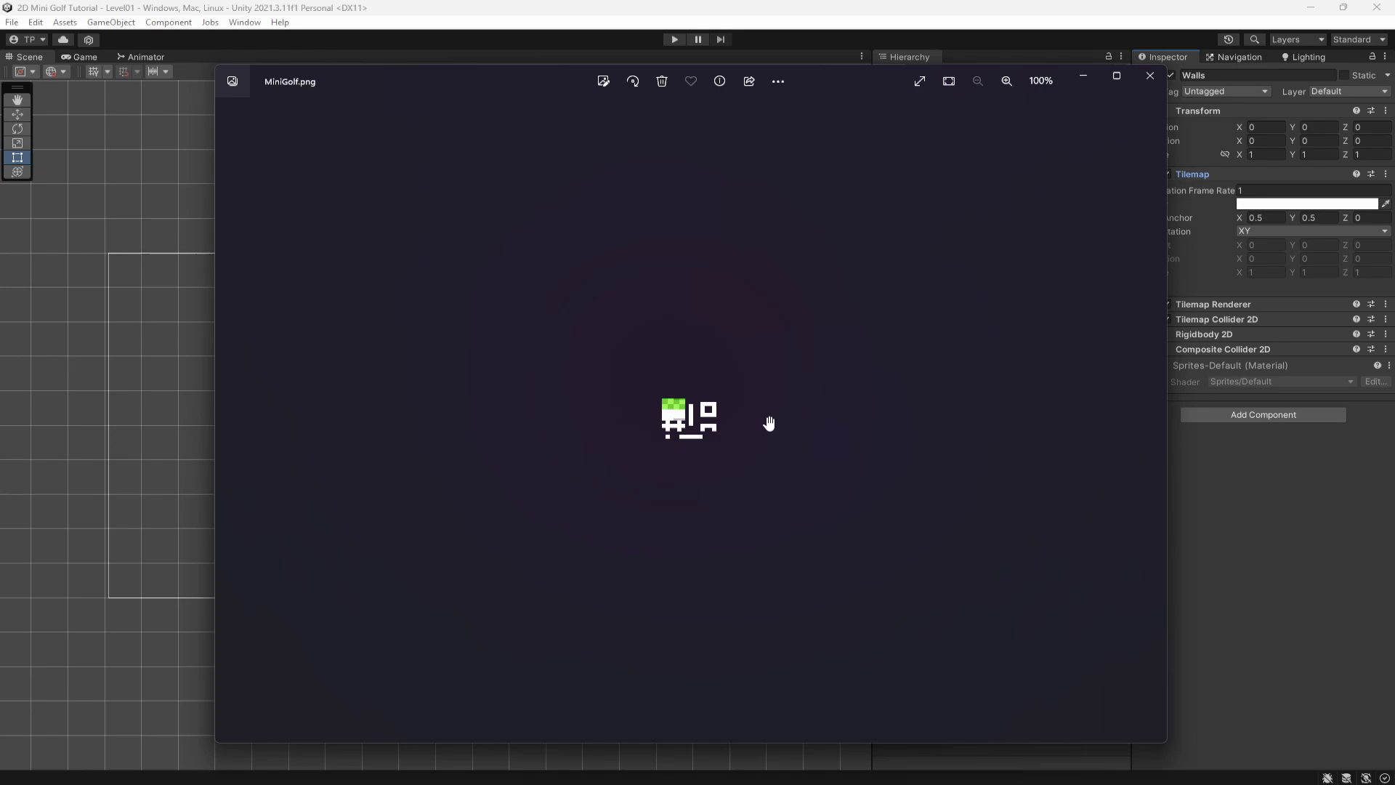
left_click(1151, 75)
left_click_drag(744, 183, 457, 241)
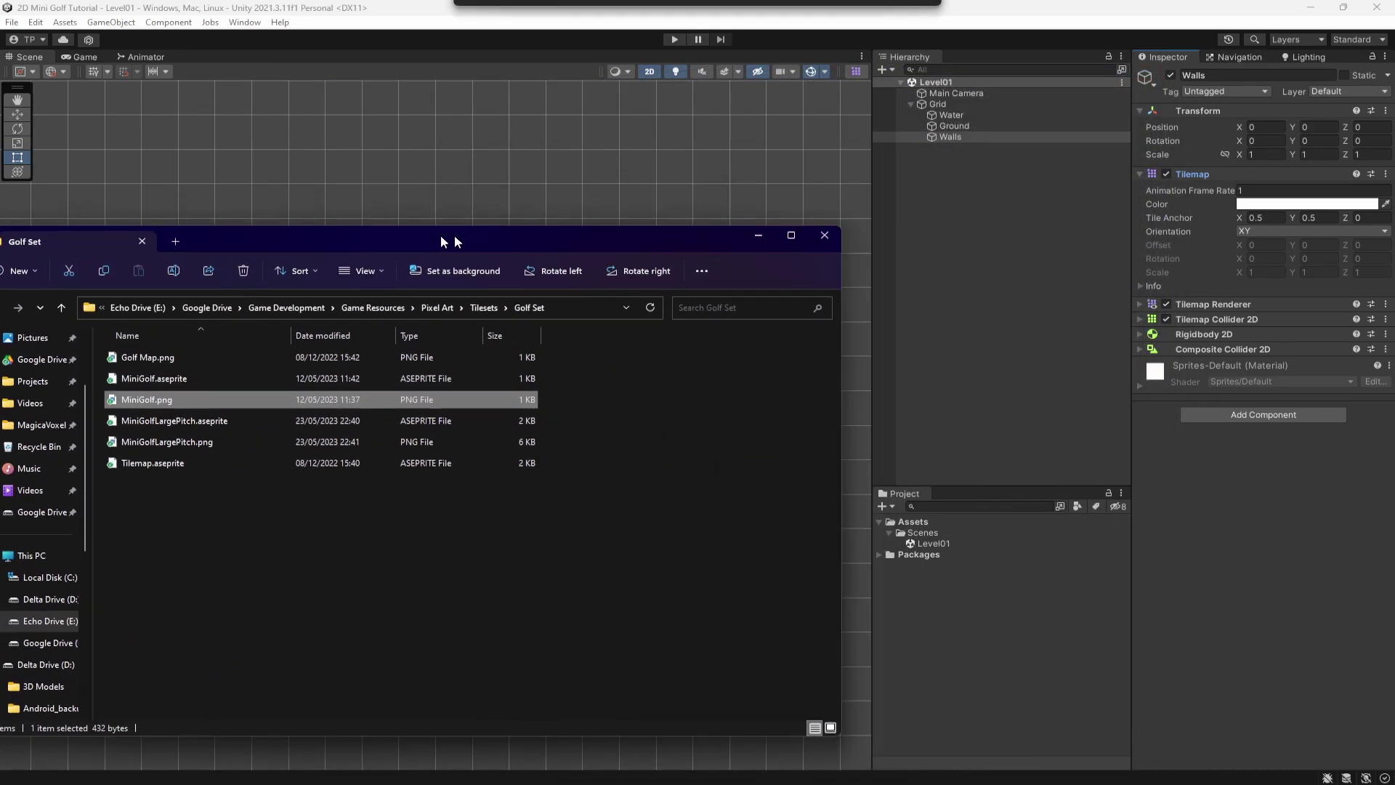
left_click_drag(457, 242, 639, 146)
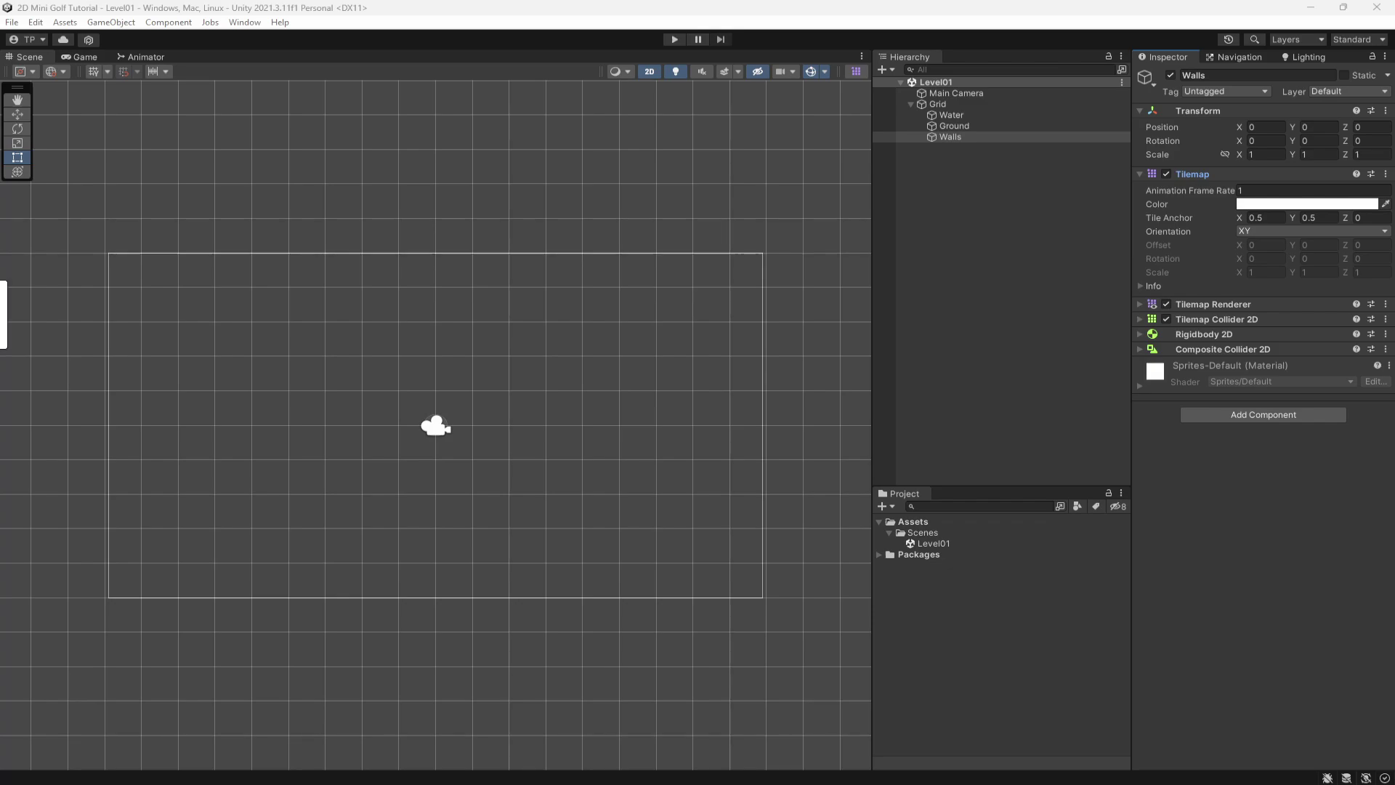
Import MiniGolf.png into Assets and set its Pixels Per Unit to 16
left_click_drag(4, 313, 901, 531)
left_click(922, 554)
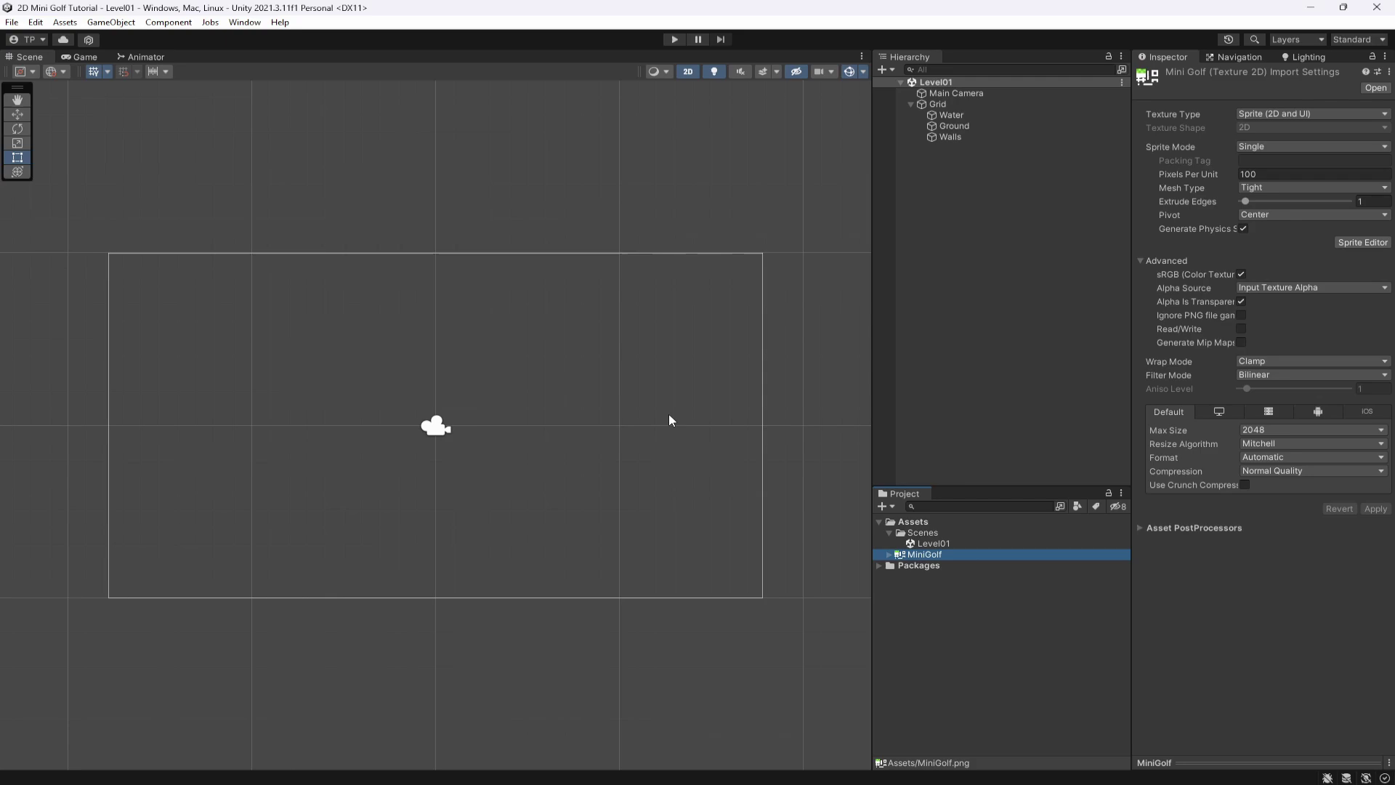
left_click(1262, 176)
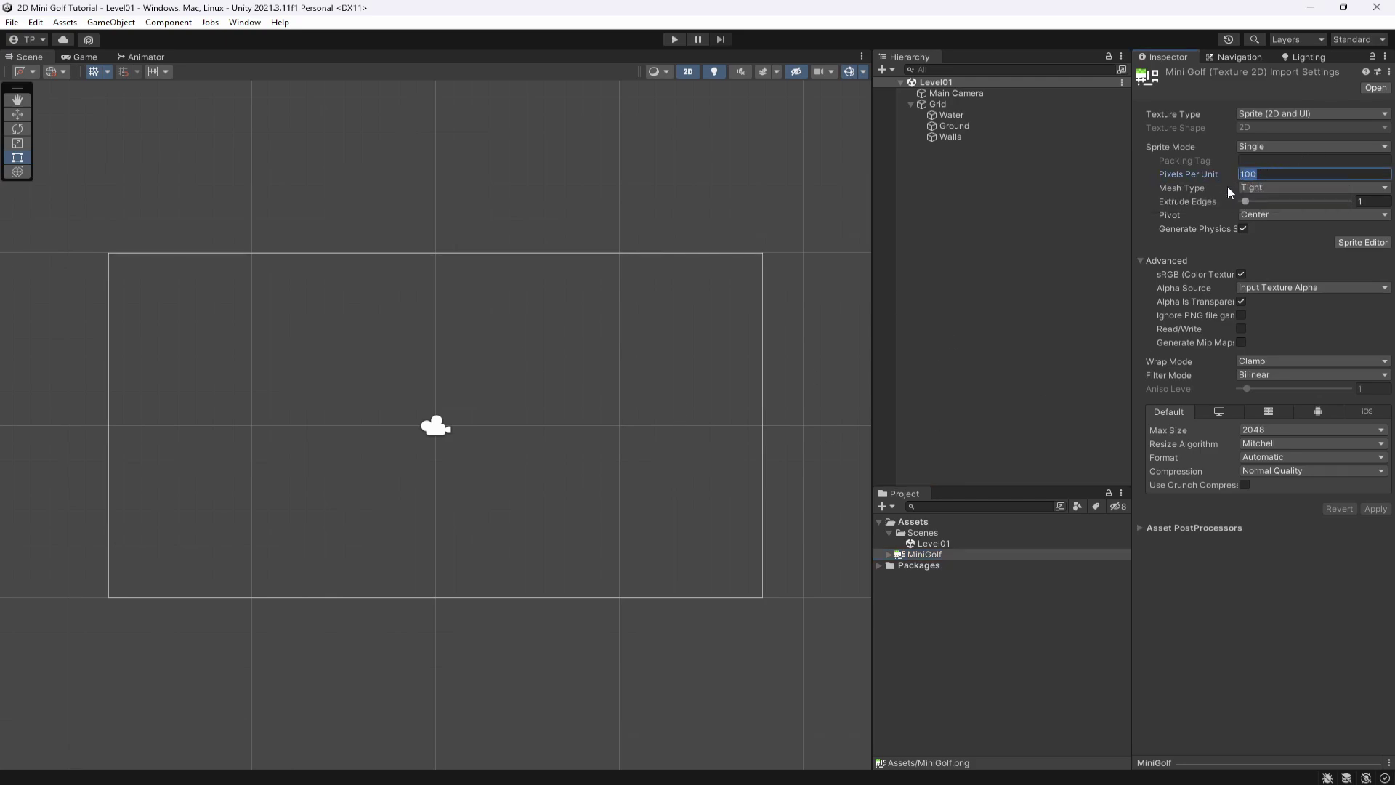
type("24")
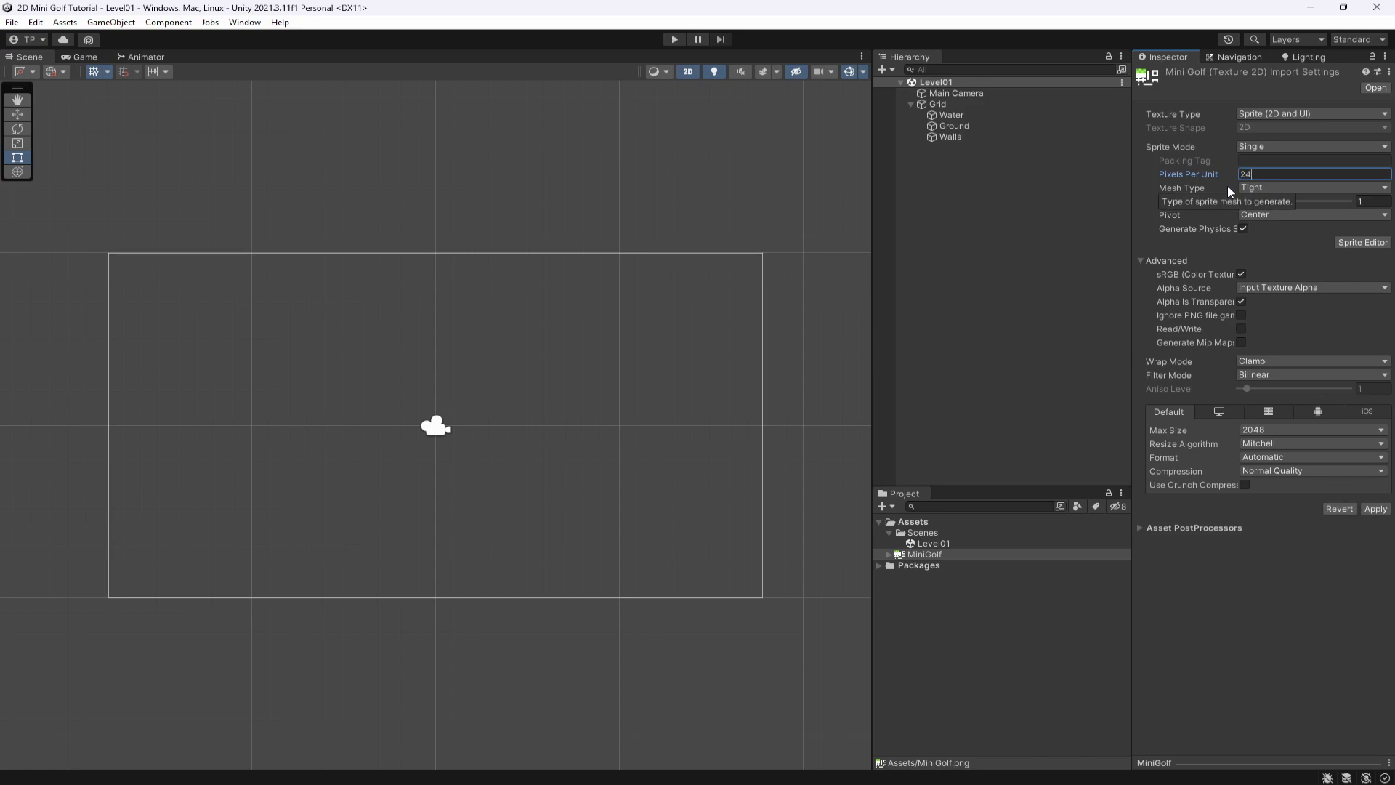
key("BackSpace")
key("BackSpace")
type("32")
key("BackSpace")
key("BackSpace")
type("16")
Apply Sprite Mode Multiple, Point filter, Compression None and Max Size 512 to the texture
left_click(1248, 149)
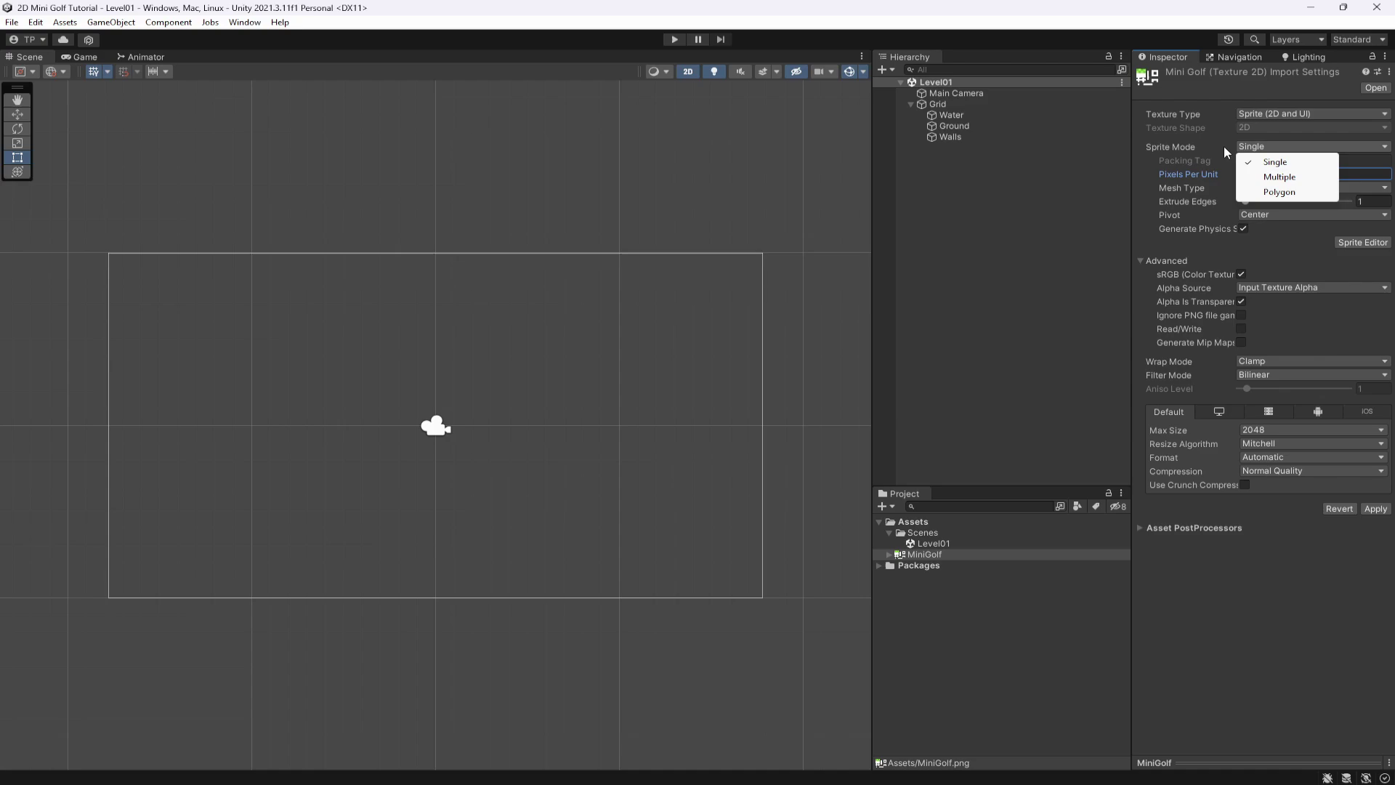
left_click(1276, 178)
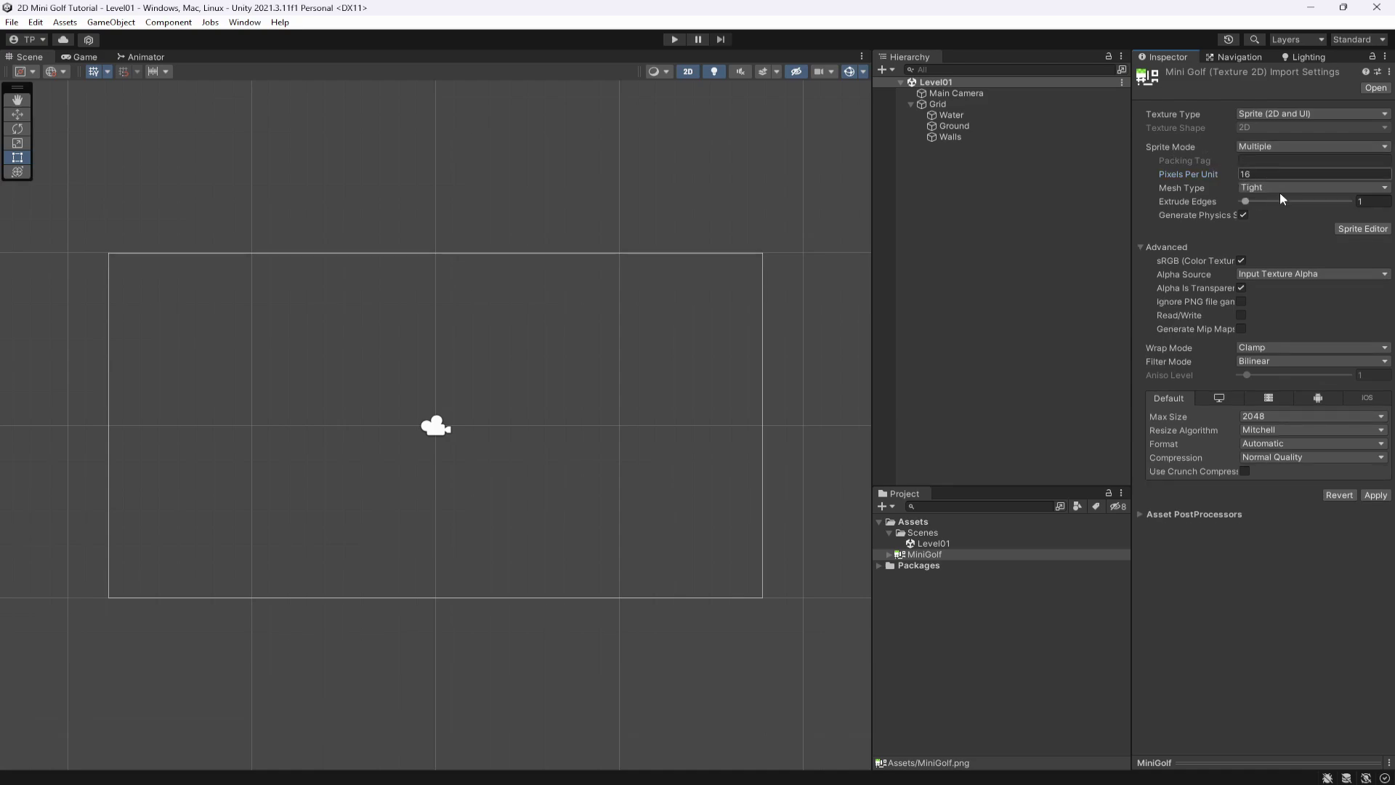
left_click(1252, 347)
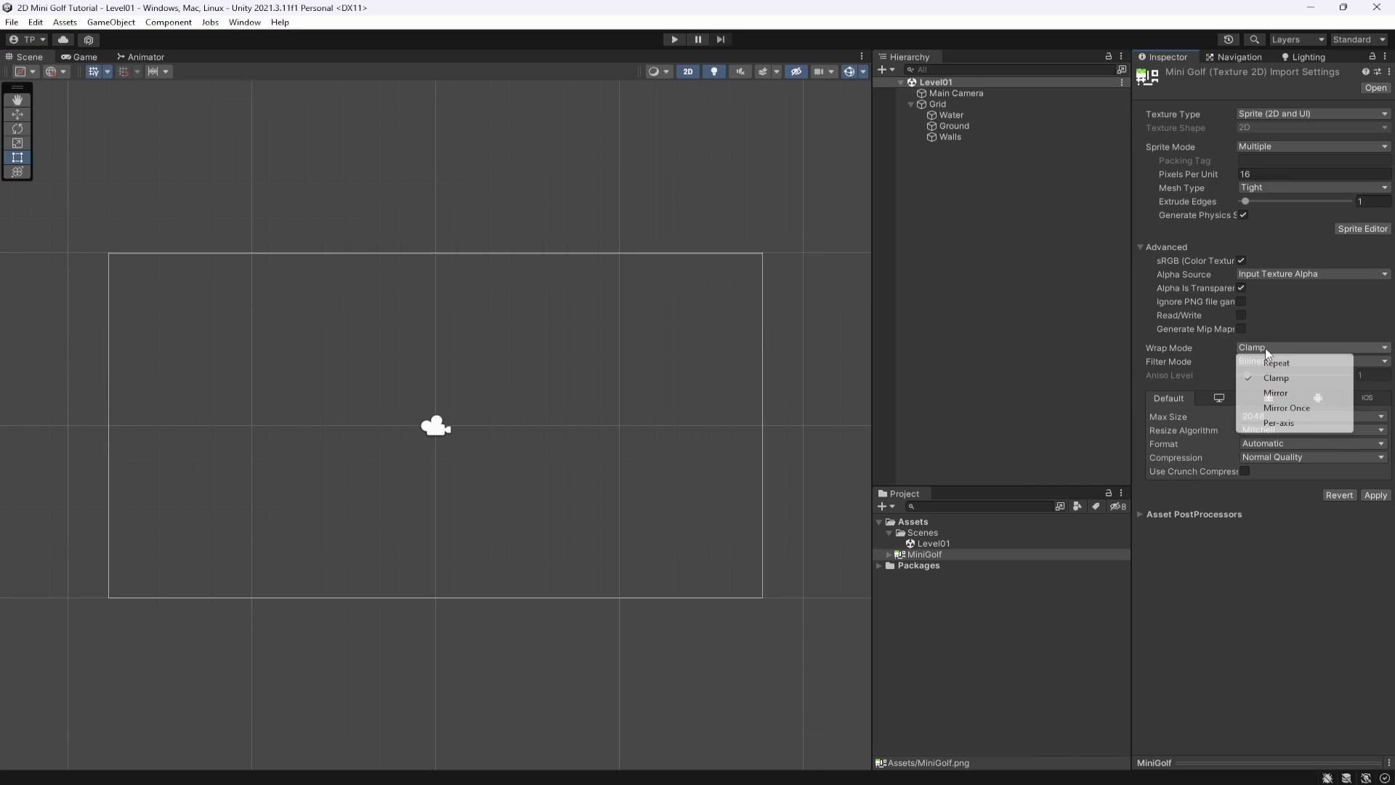
left_click(1187, 348)
left_click(1252, 361)
left_click(1264, 374)
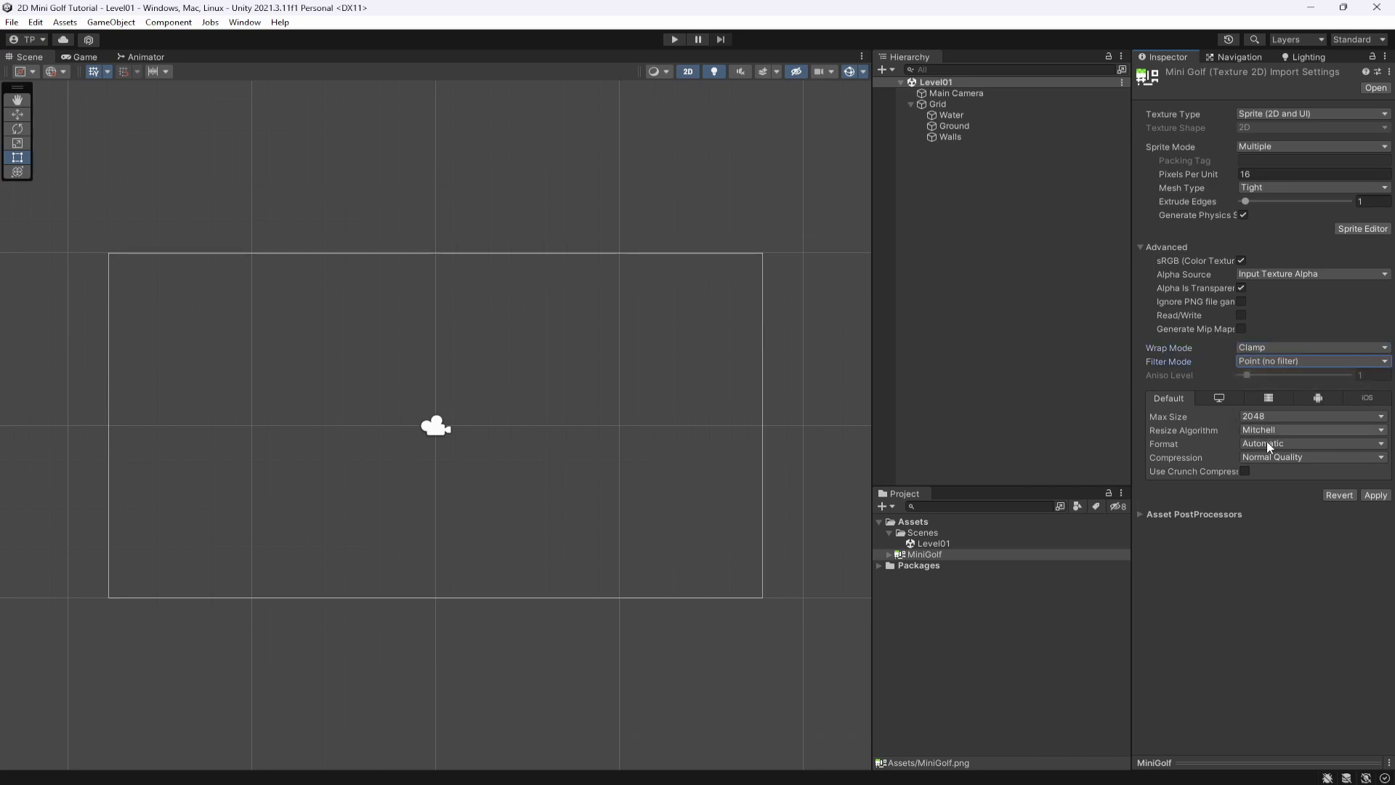
left_click(1289, 456)
left_click(1286, 470)
left_click(1267, 418)
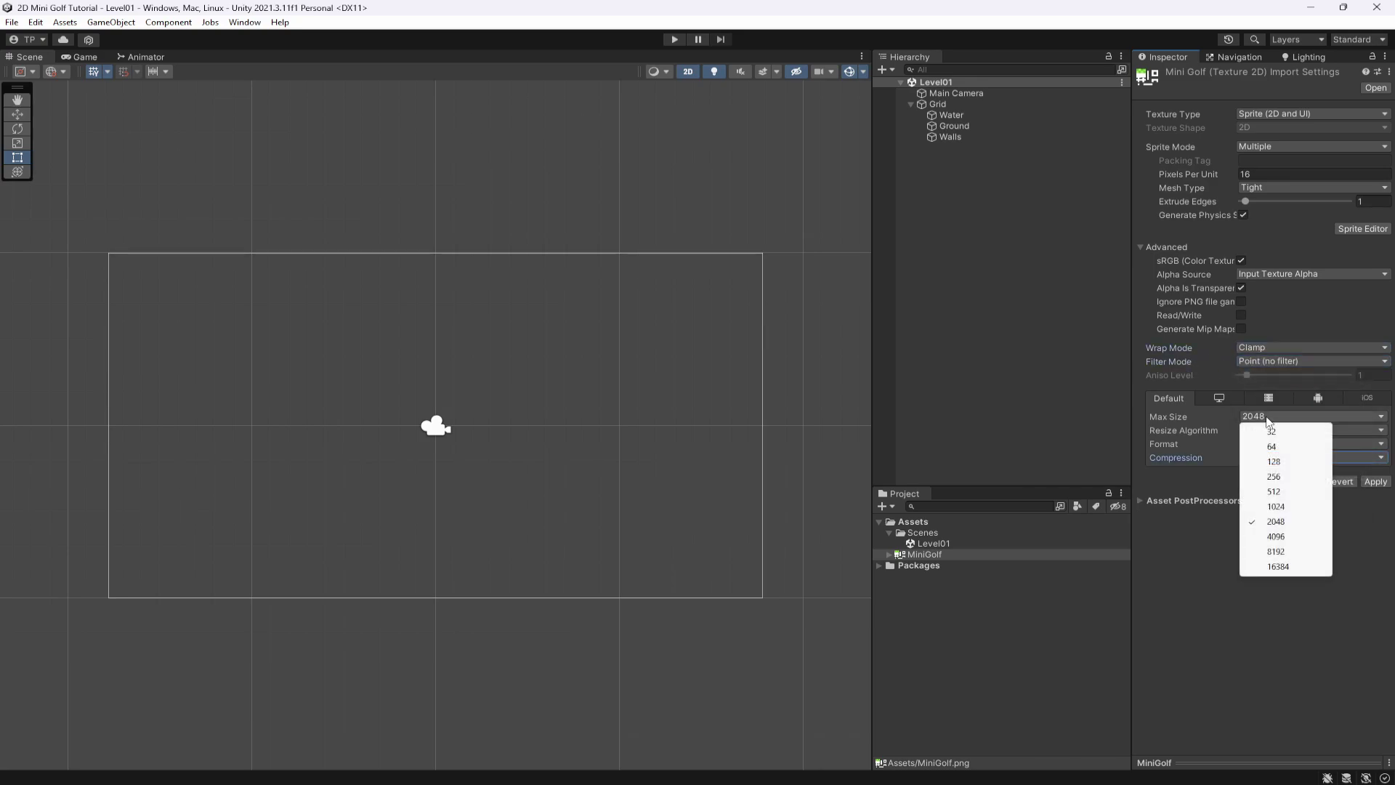
left_click(1274, 491)
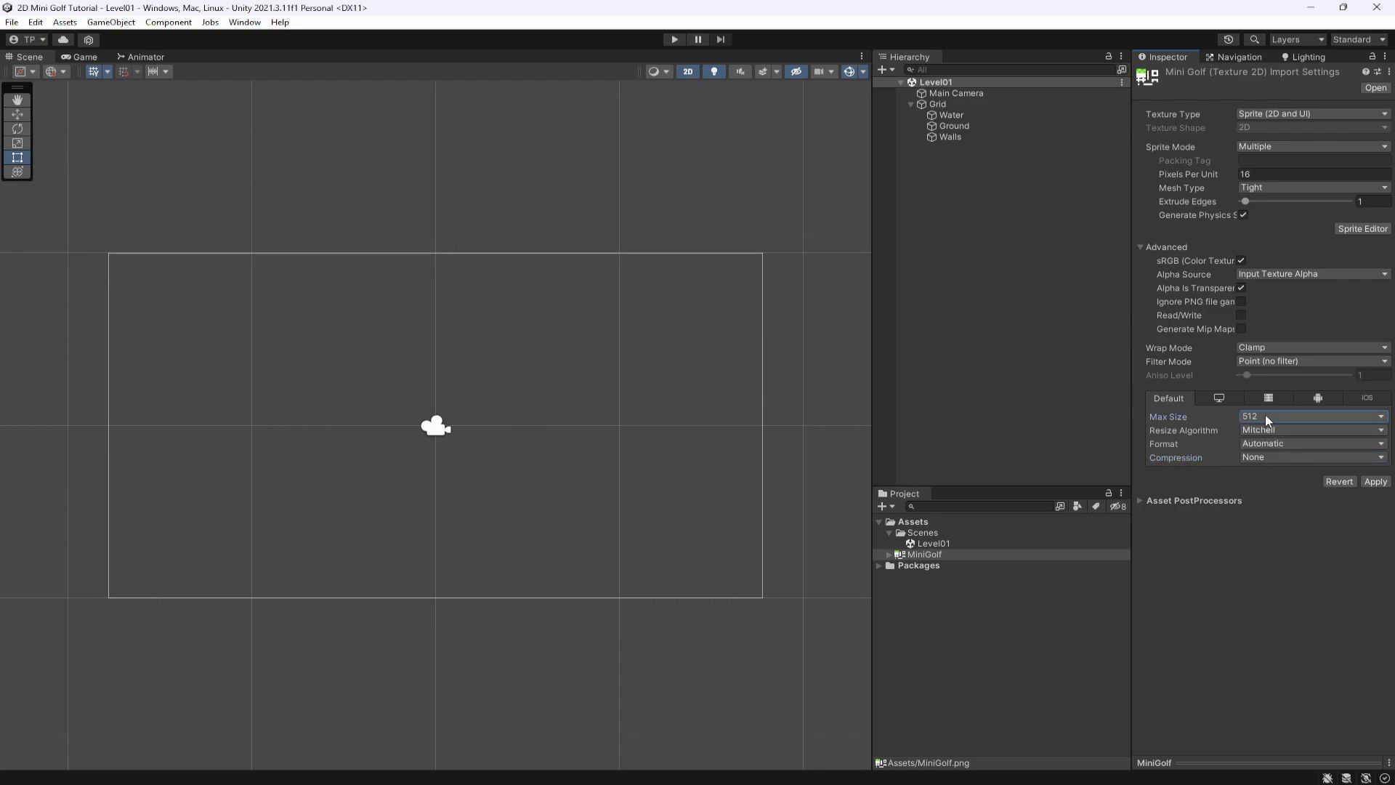
left_click(1376, 482)
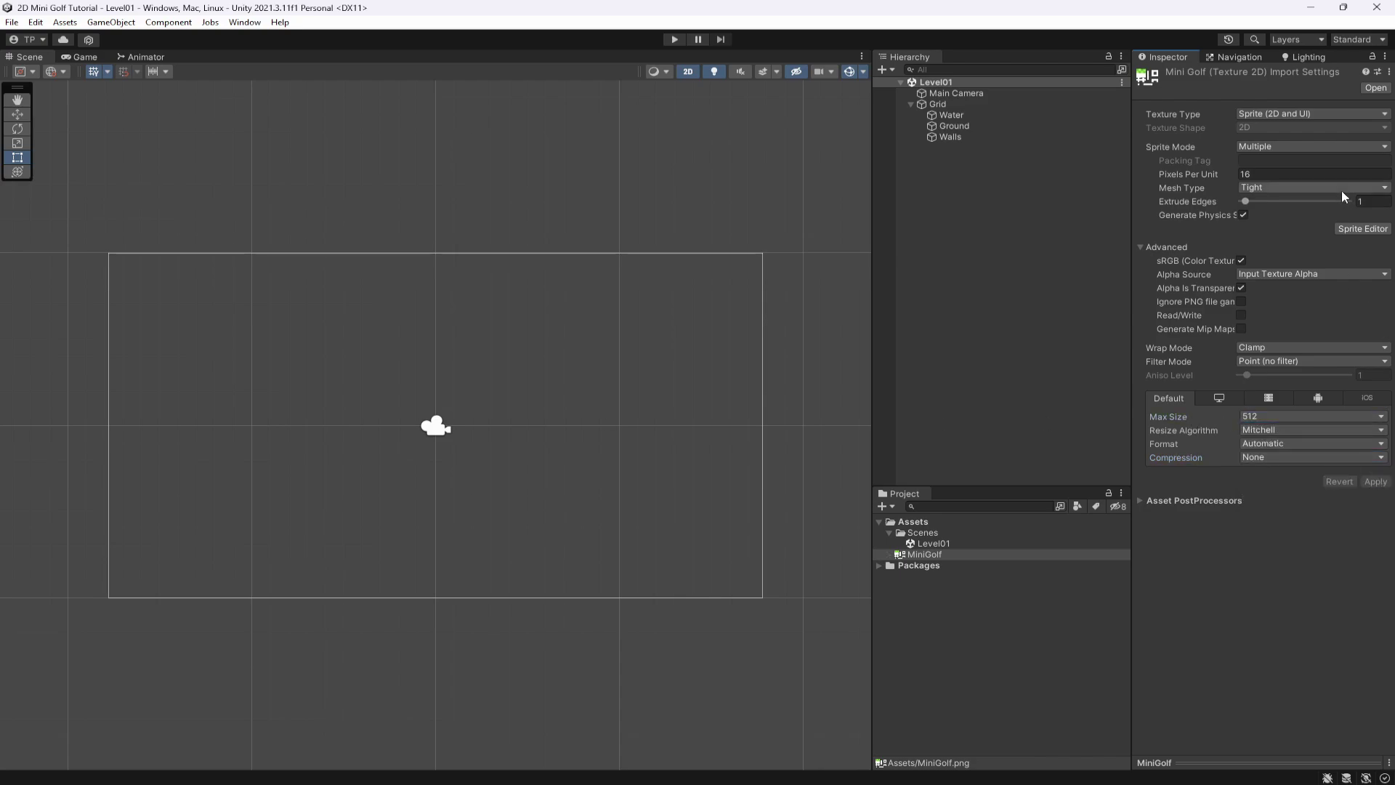
Slice the MiniGolf sheet in the Sprite Editor by Grid By Cell Size at 16×16
left_click(1363, 229)
left_click(235, 93)
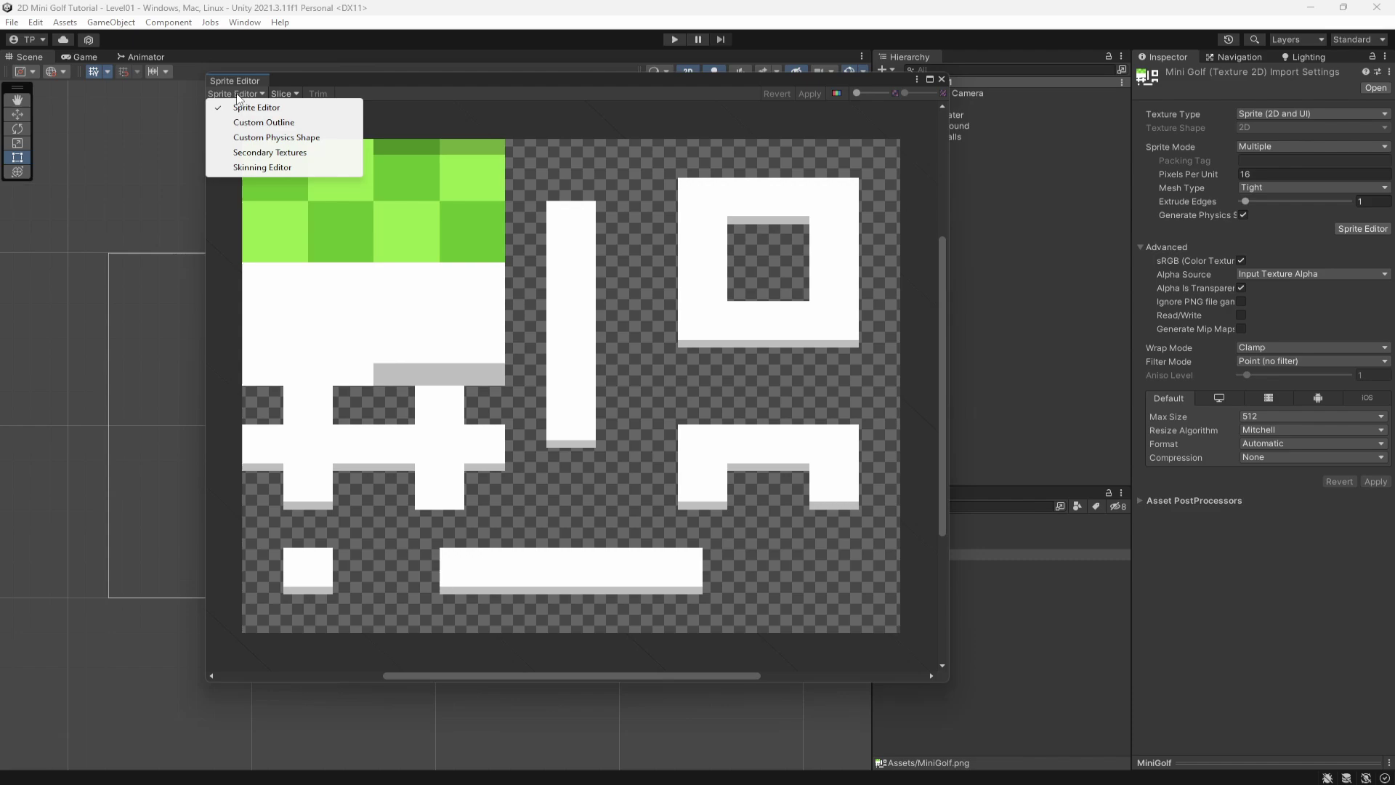
left_click(409, 116)
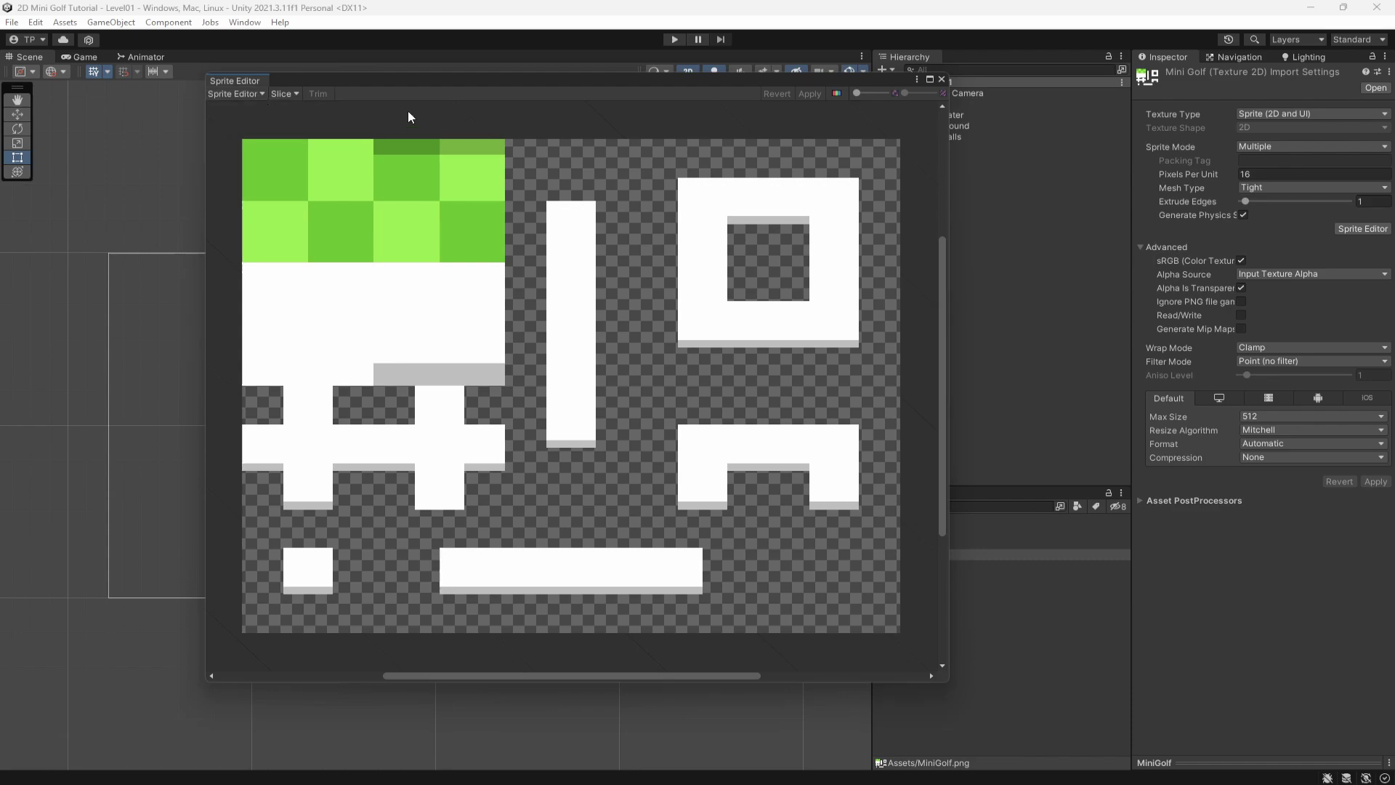
left_click(281, 94)
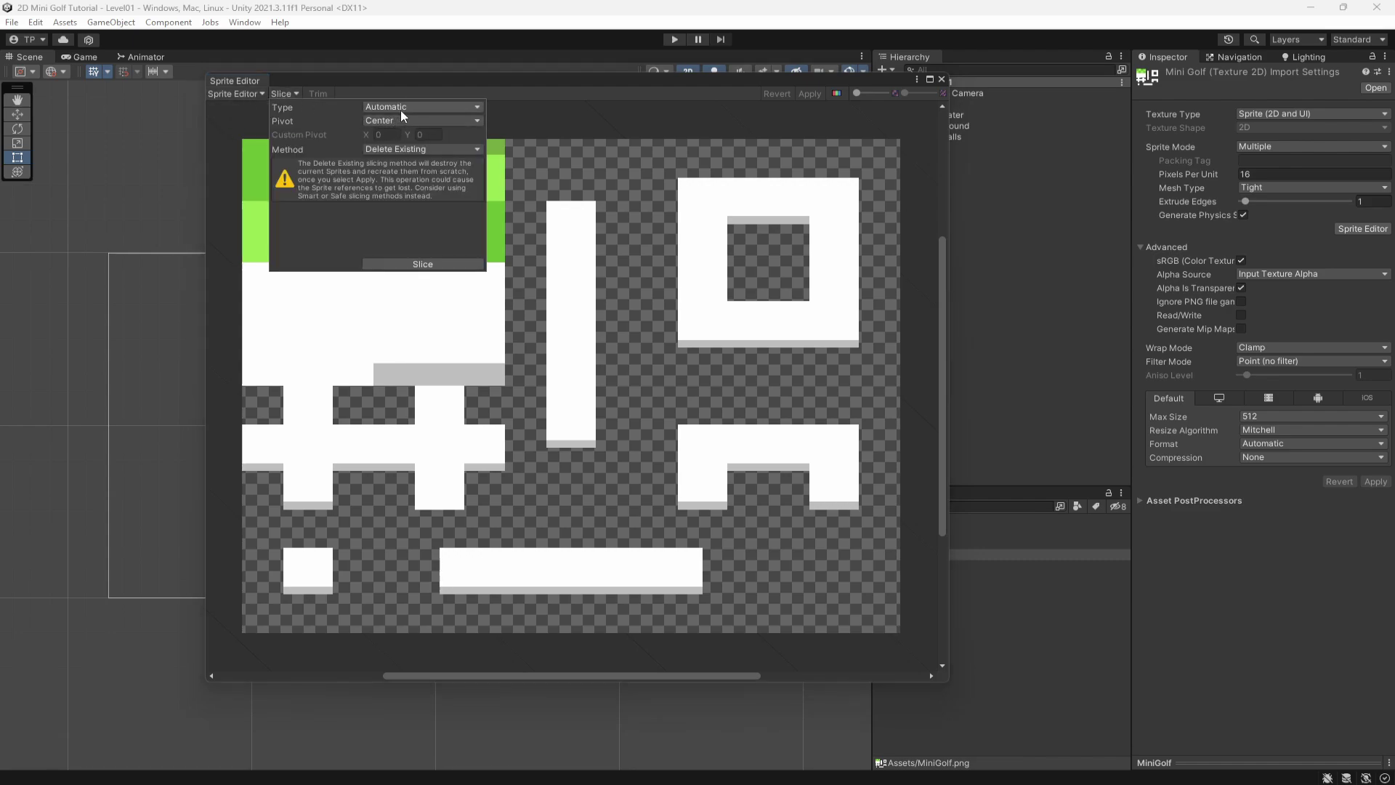
left_click(400, 107)
left_click(412, 138)
left_click(394, 121)
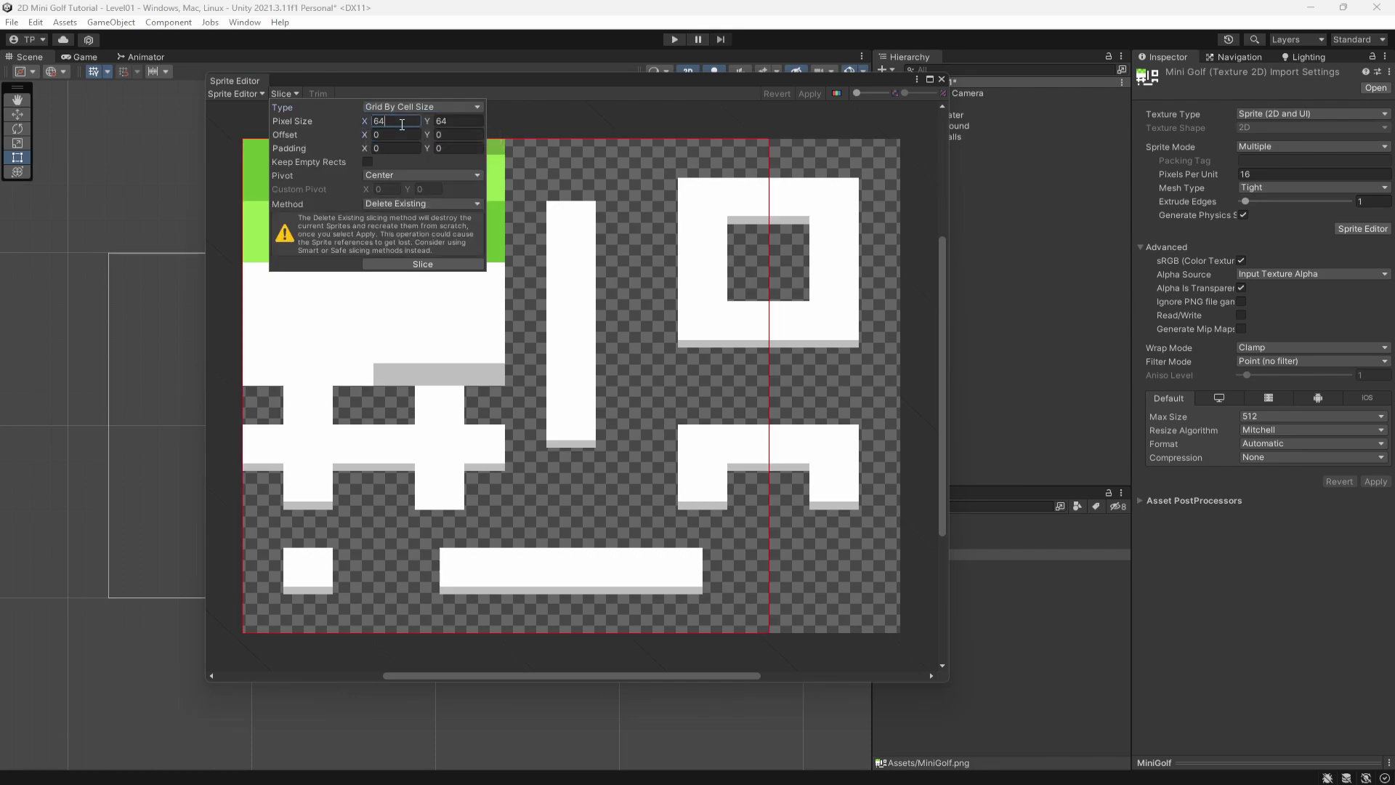
type("16")
key("Tab")
type("16")
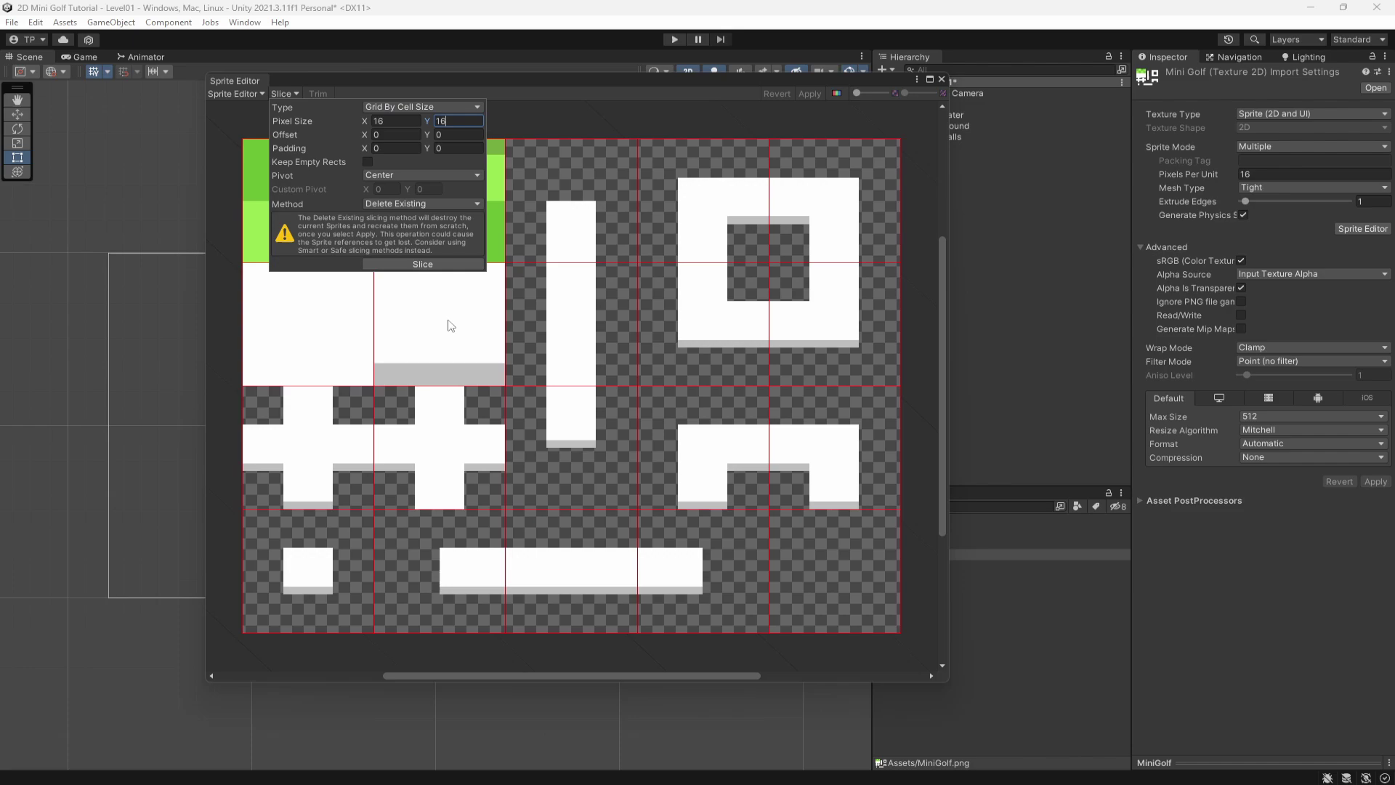
left_click(445, 266)
Inspect the sliced sprites one by one, ending on the tall bar's top piece
left_click(436, 156)
left_click(534, 221)
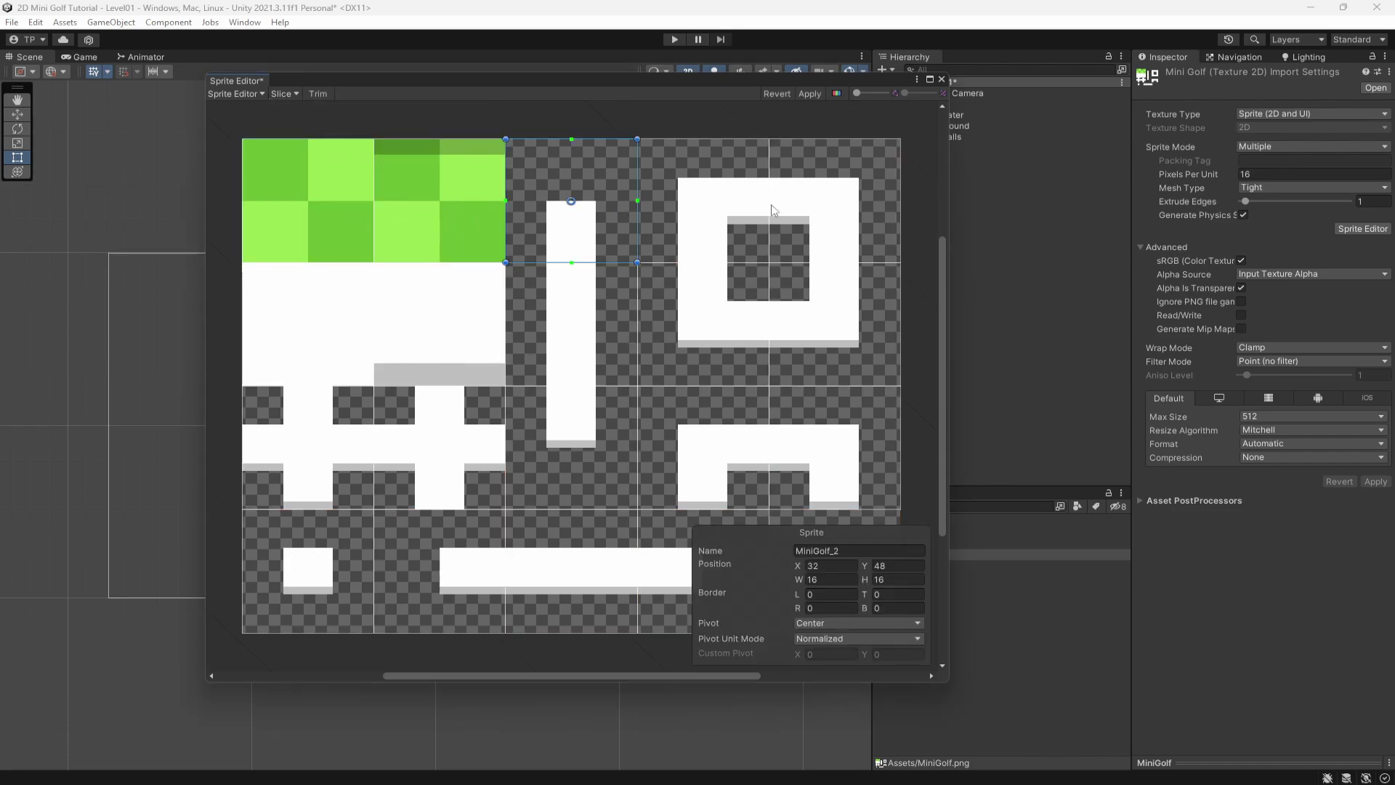
left_click(775, 210)
left_click(721, 205)
left_click(774, 312)
left_click(698, 327)
left_click(567, 334)
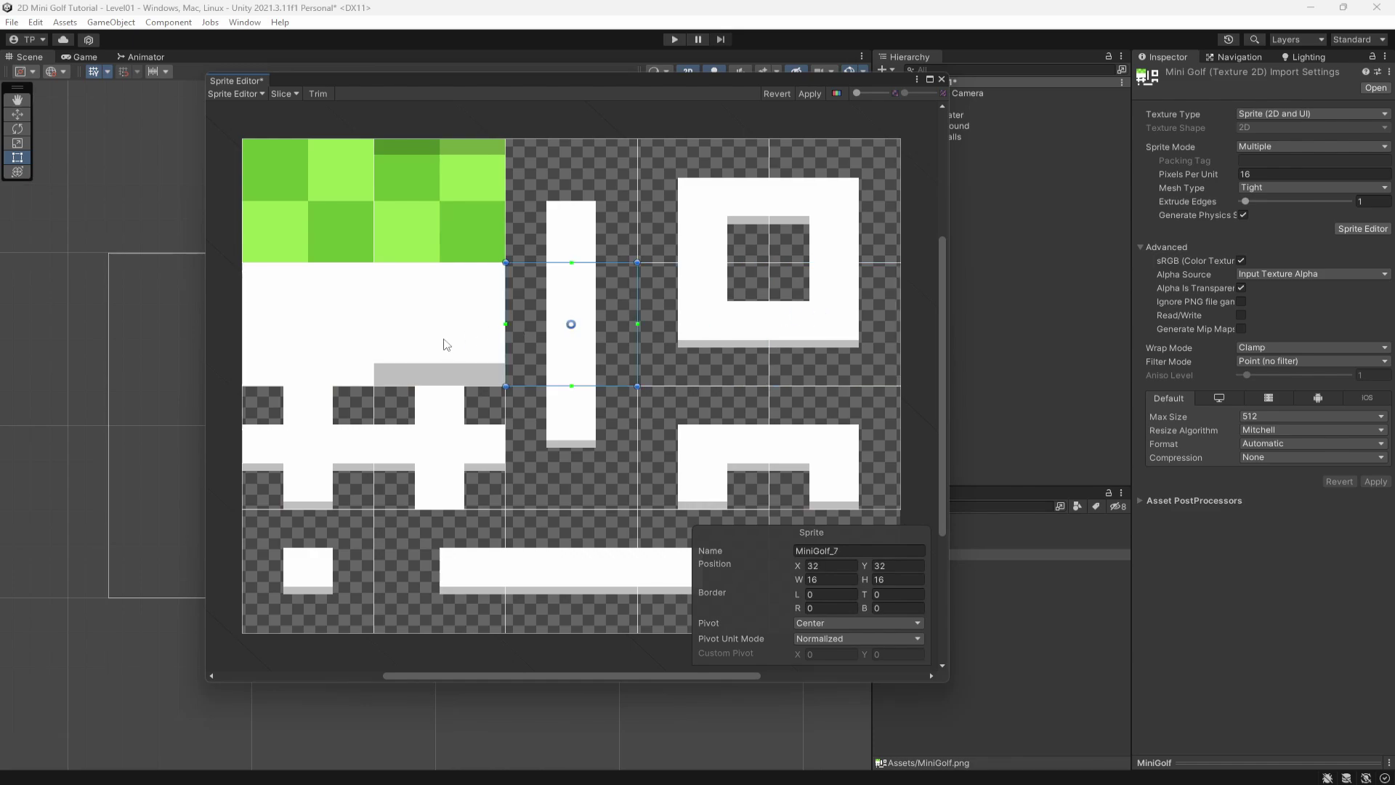
left_click(436, 337)
left_click(349, 340)
left_click(342, 444)
left_click(436, 458)
left_click(598, 460)
left_click(724, 452)
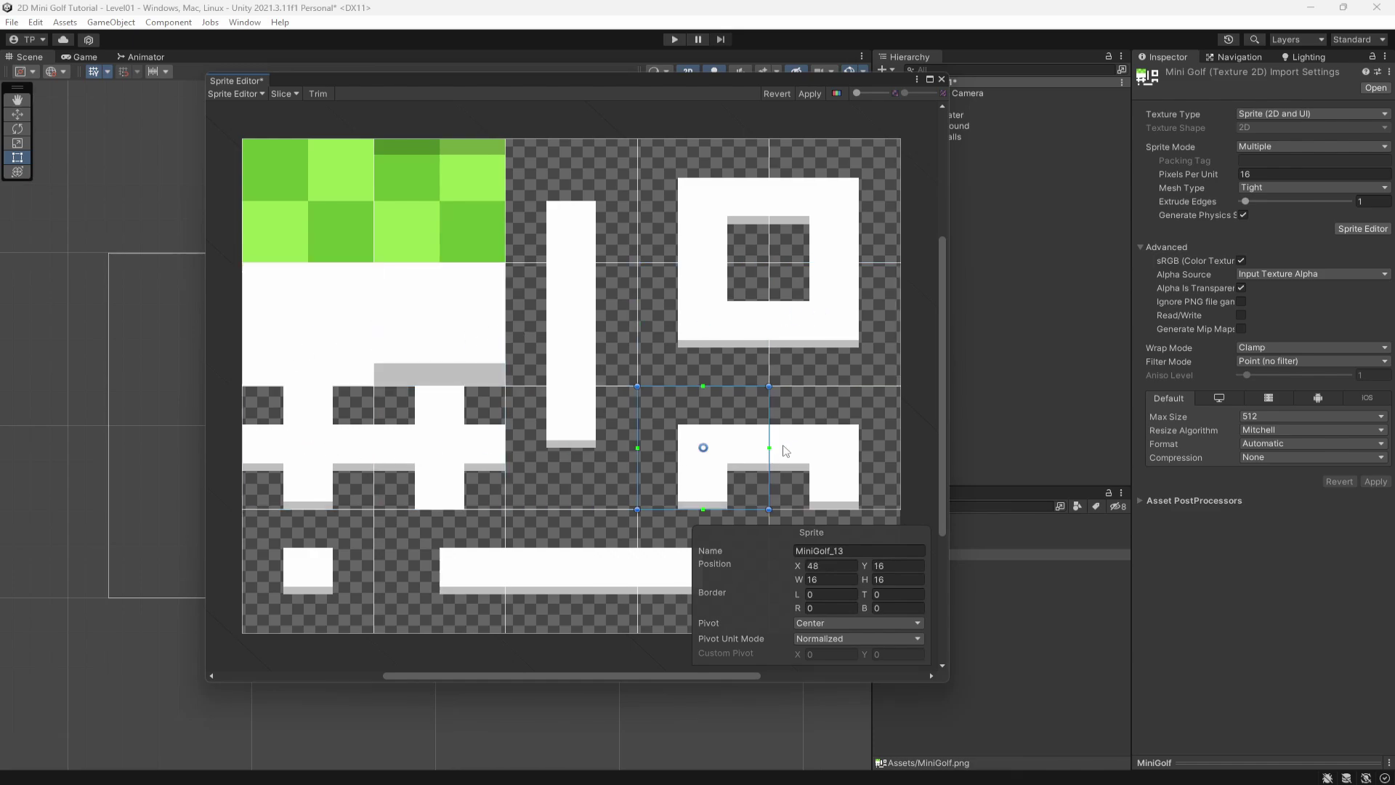
left_click(810, 458)
left_click(614, 578)
left_click(438, 591)
left_click(357, 602)
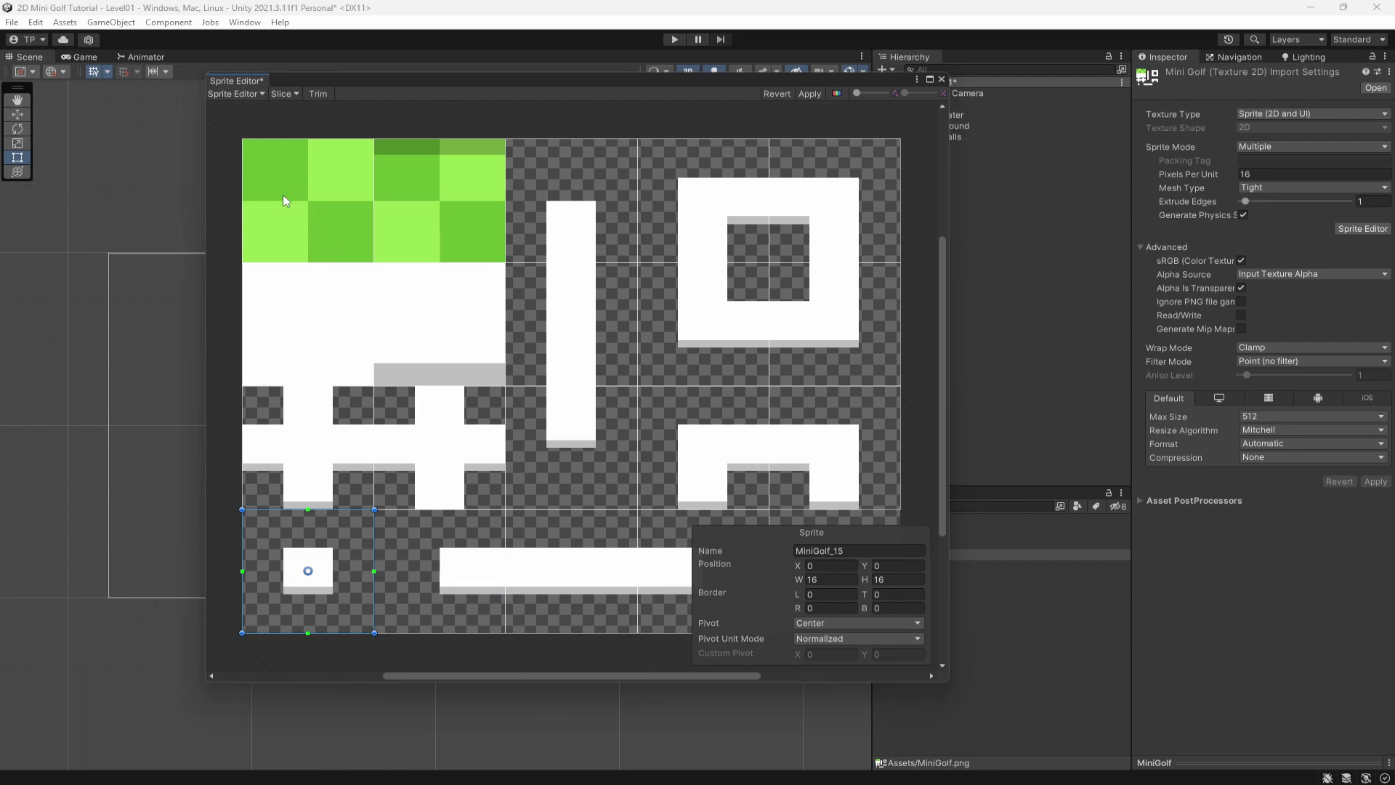
left_click(582, 234)
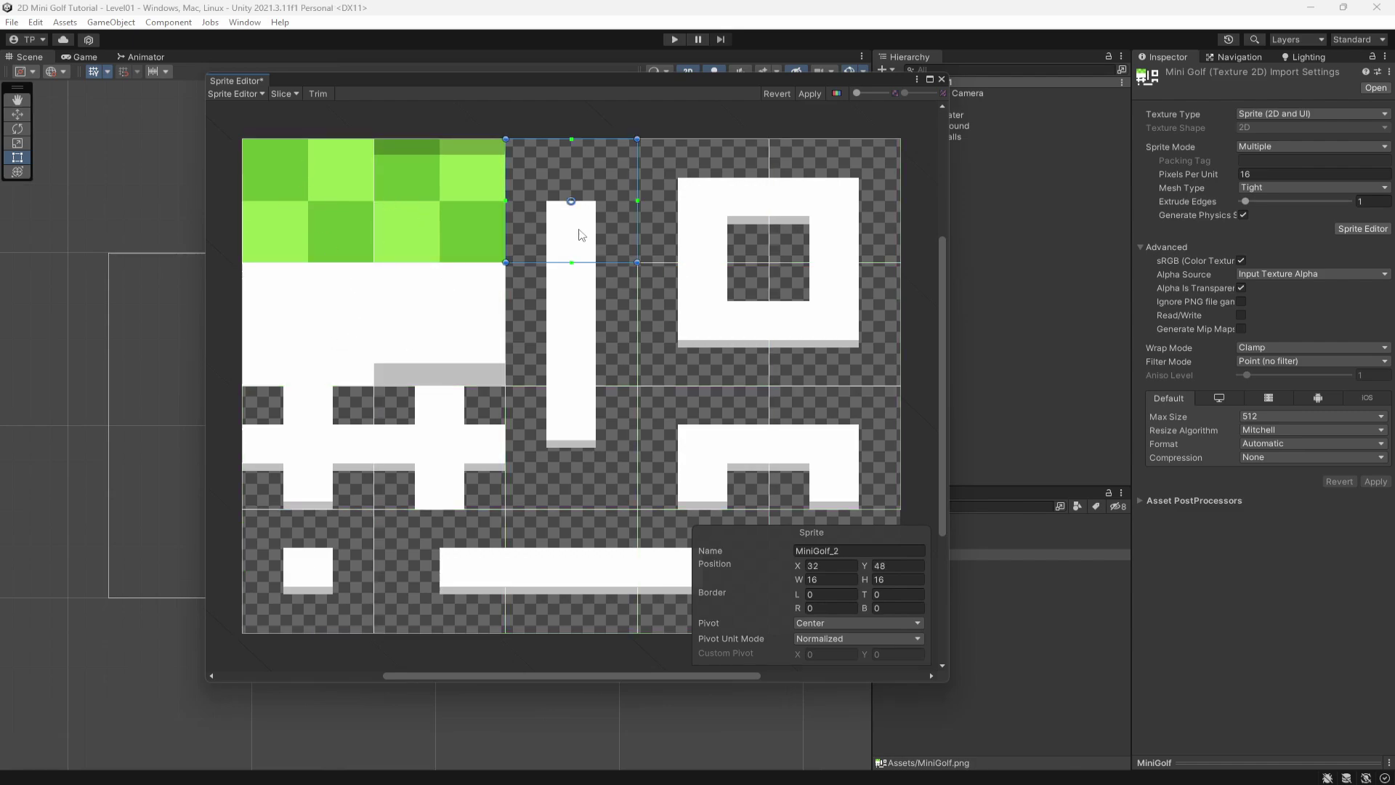
left_click(252, 93)
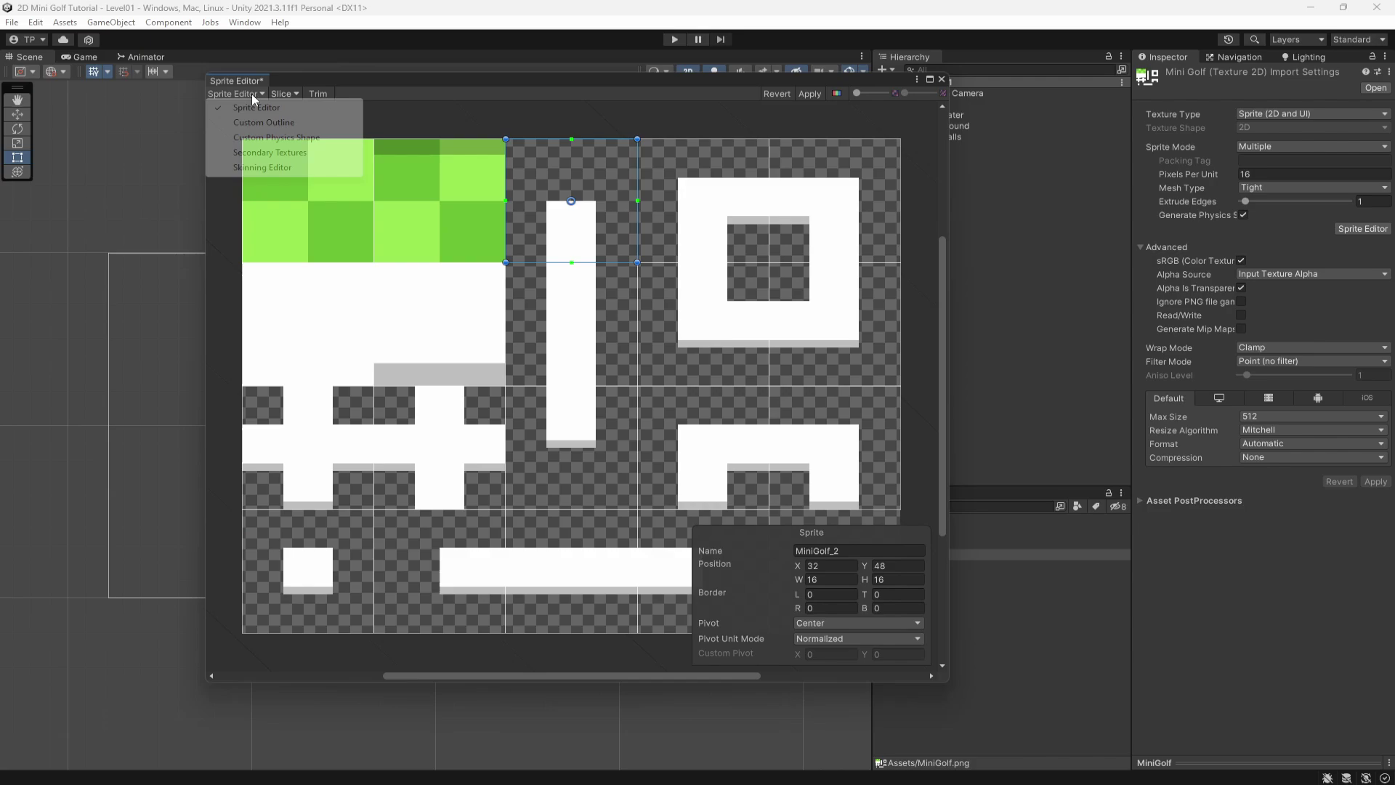
In Custom Physics Shape mode, fit a generated outline to the tall bar's top sprite
left_click(254, 138)
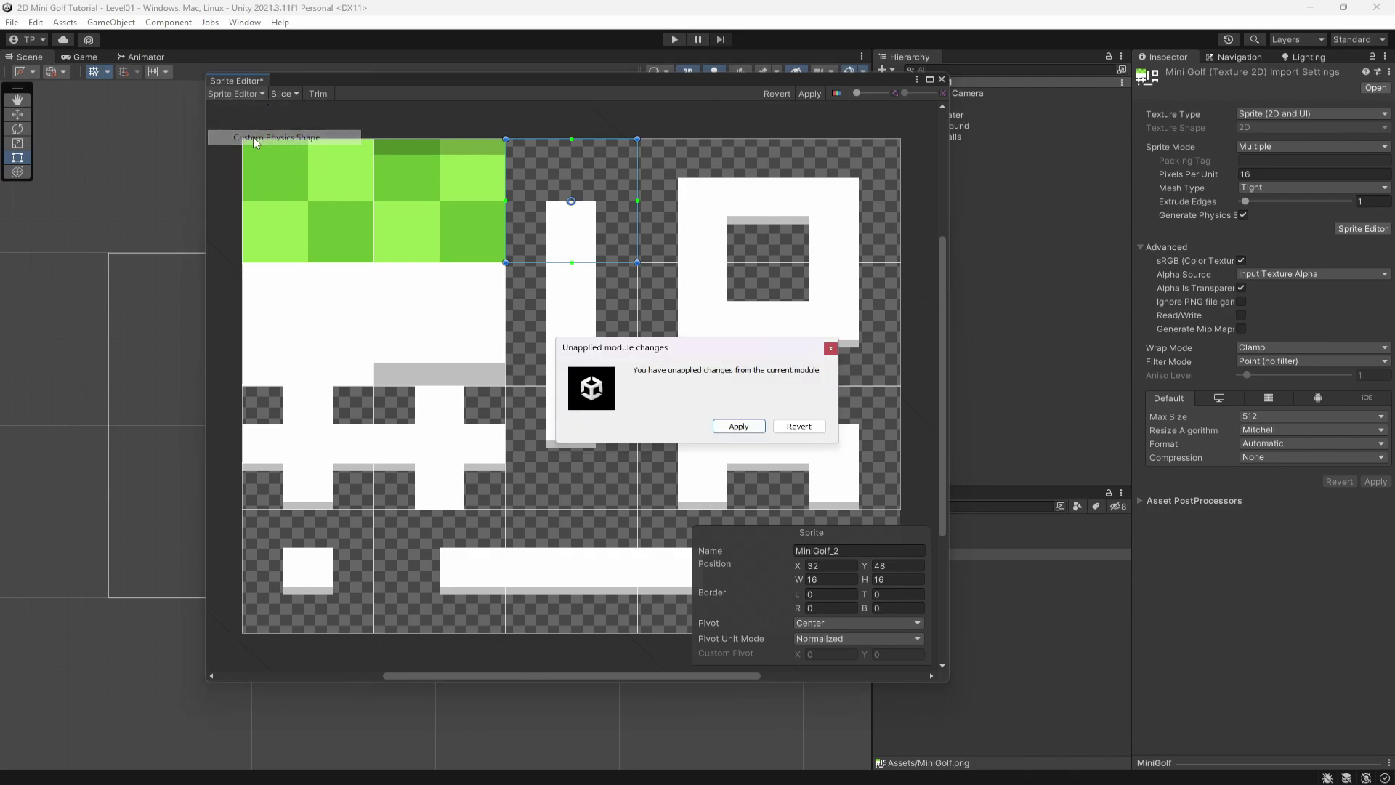
left_click(728, 428)
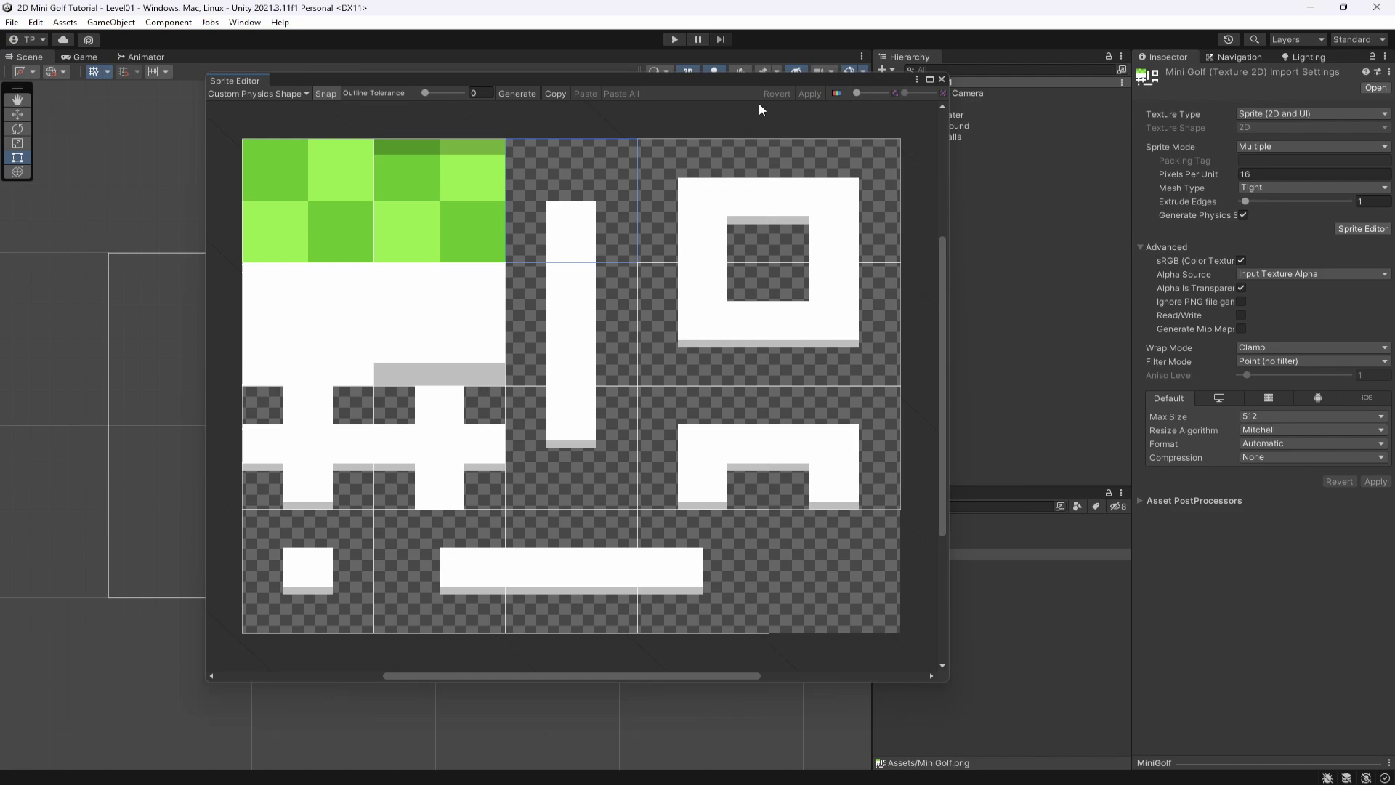
left_click(518, 93)
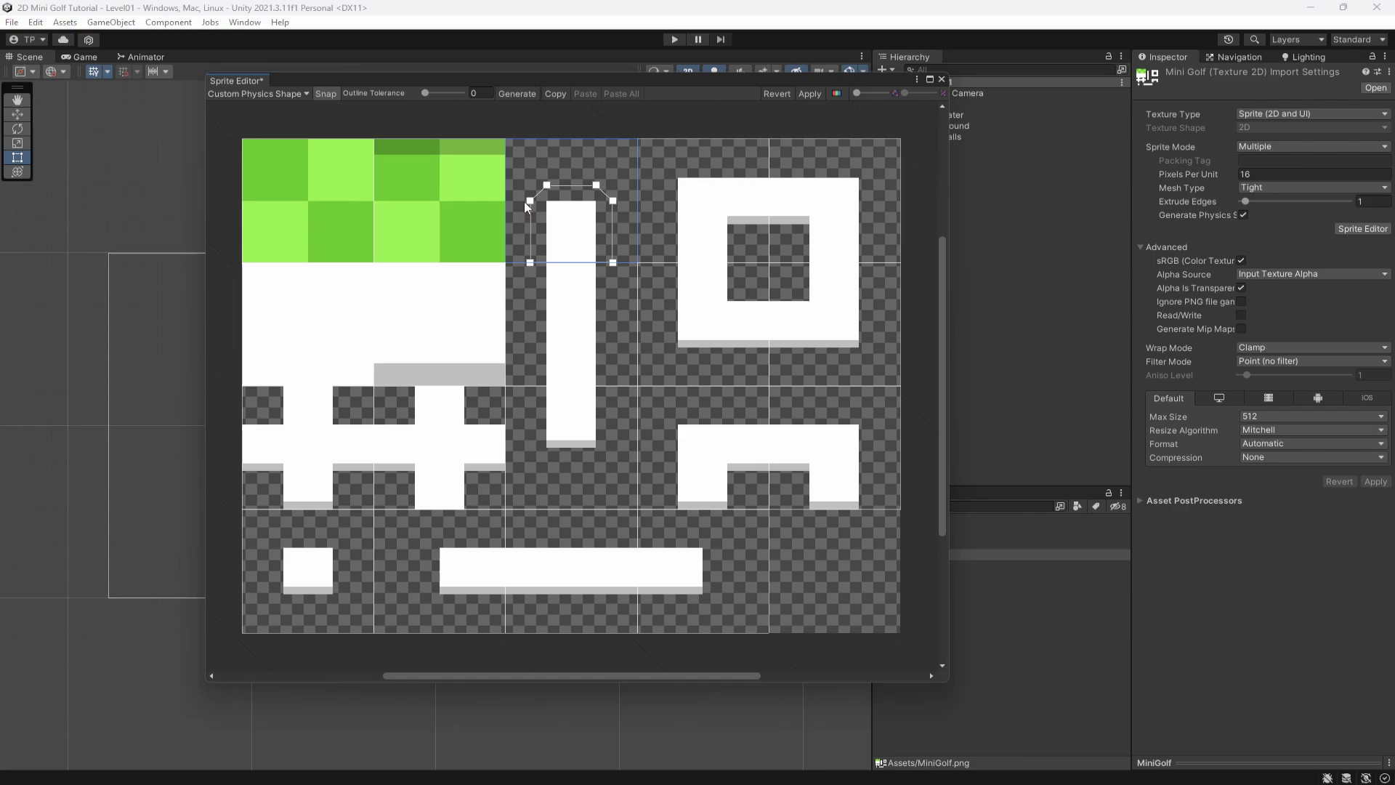
left_click_drag(530, 202, 596, 200)
scroll(623, 201, "up", 3)
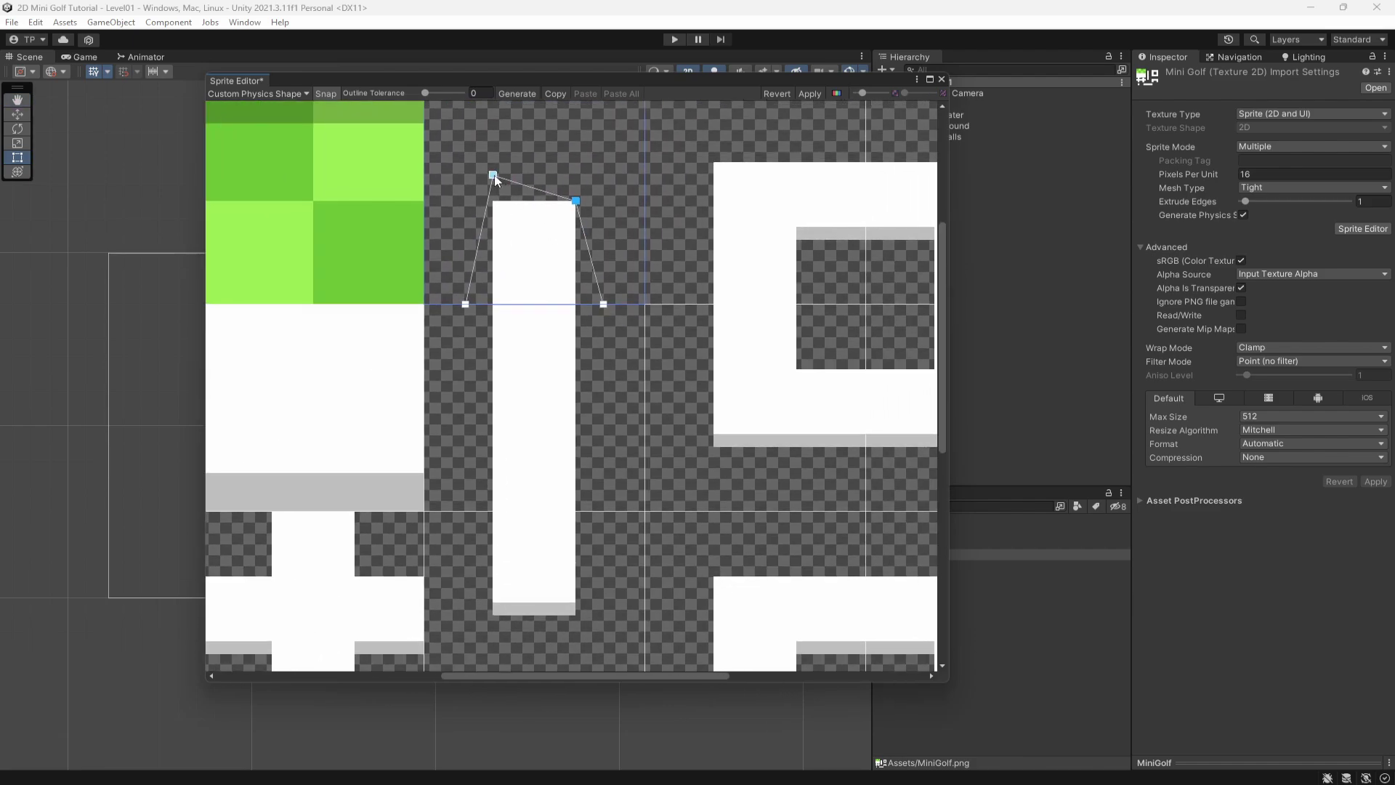
left_click_drag(494, 175, 493, 201)
left_click_drag(465, 304, 494, 305)
left_click_drag(604, 305, 579, 306)
Generate a physics outline for the bar's lower sprite and fit it to its edges
left_click(538, 367)
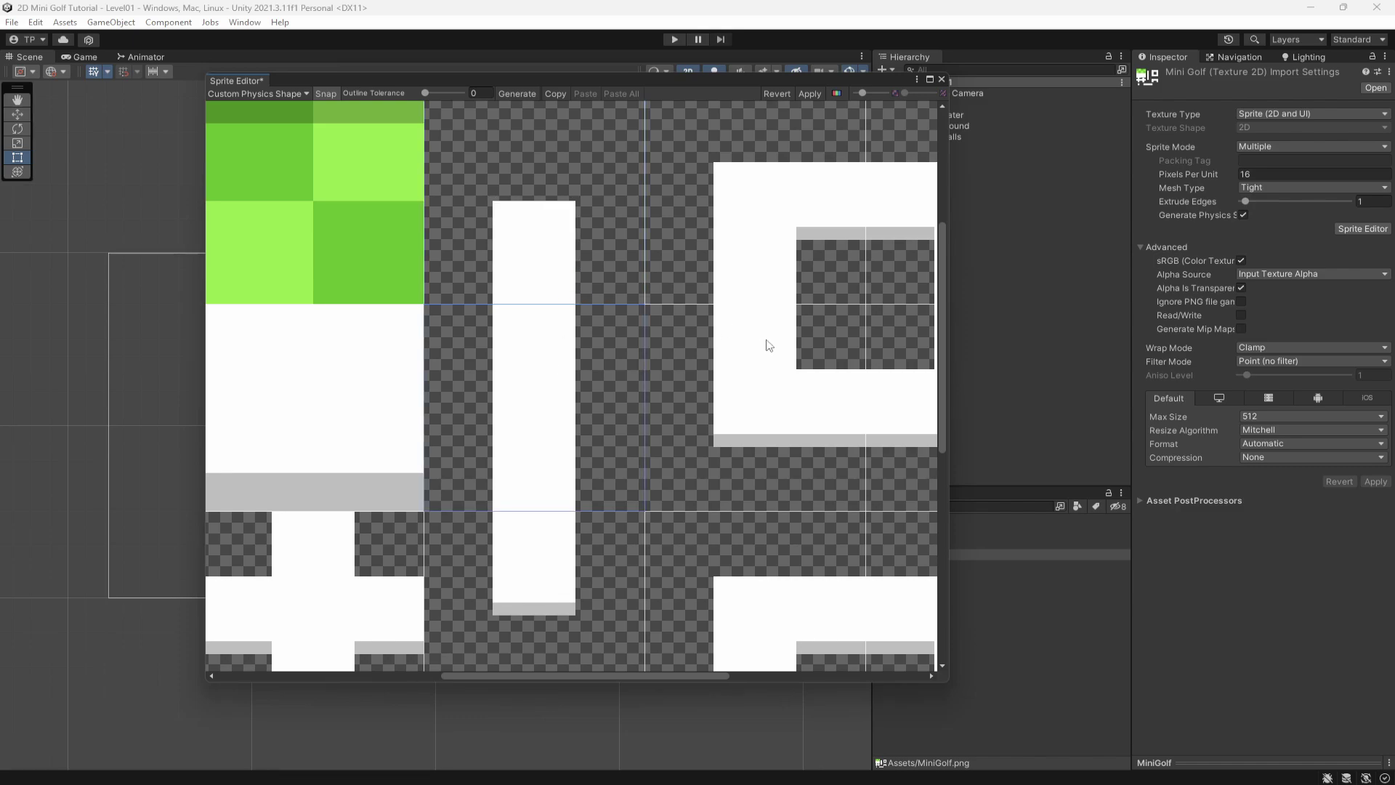
left_click(518, 93)
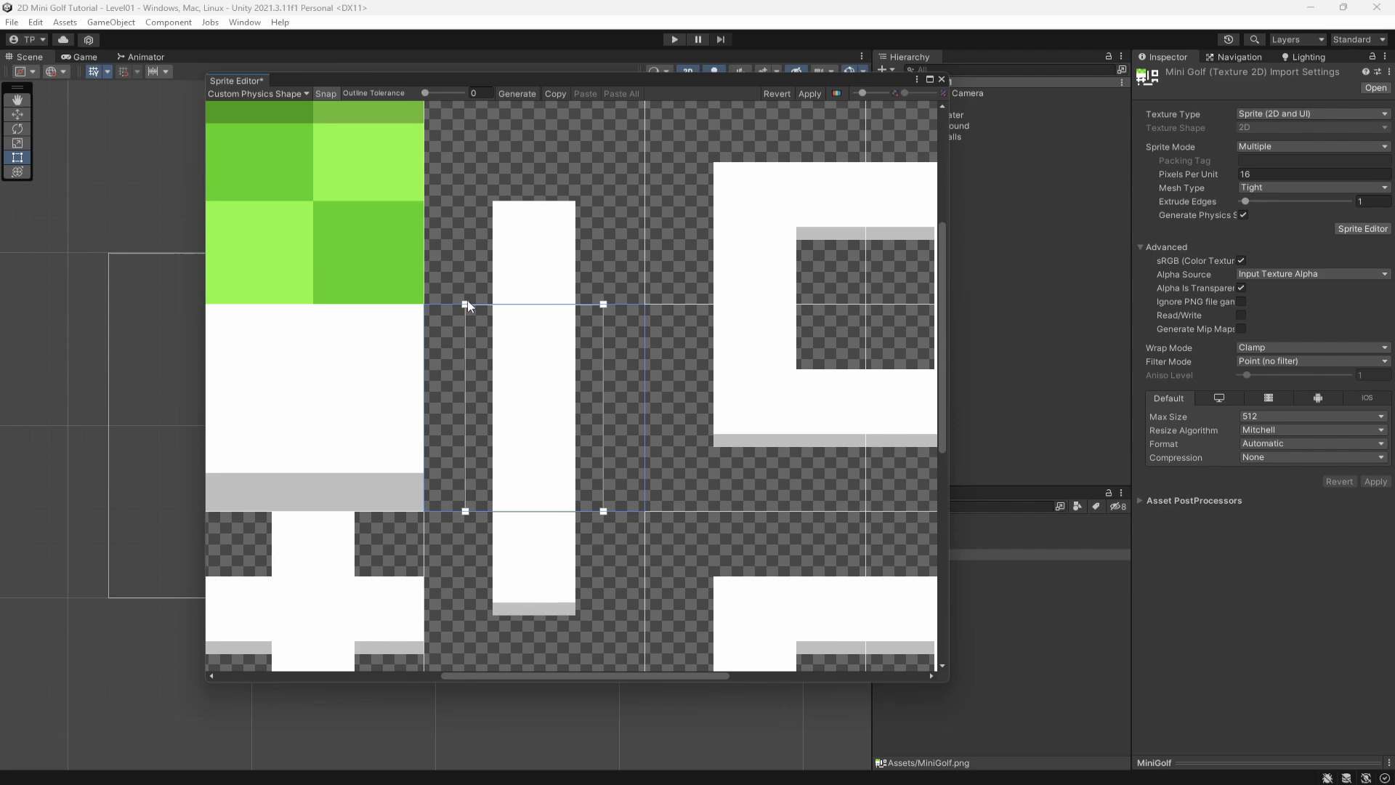
left_click_drag(465, 304, 489, 304)
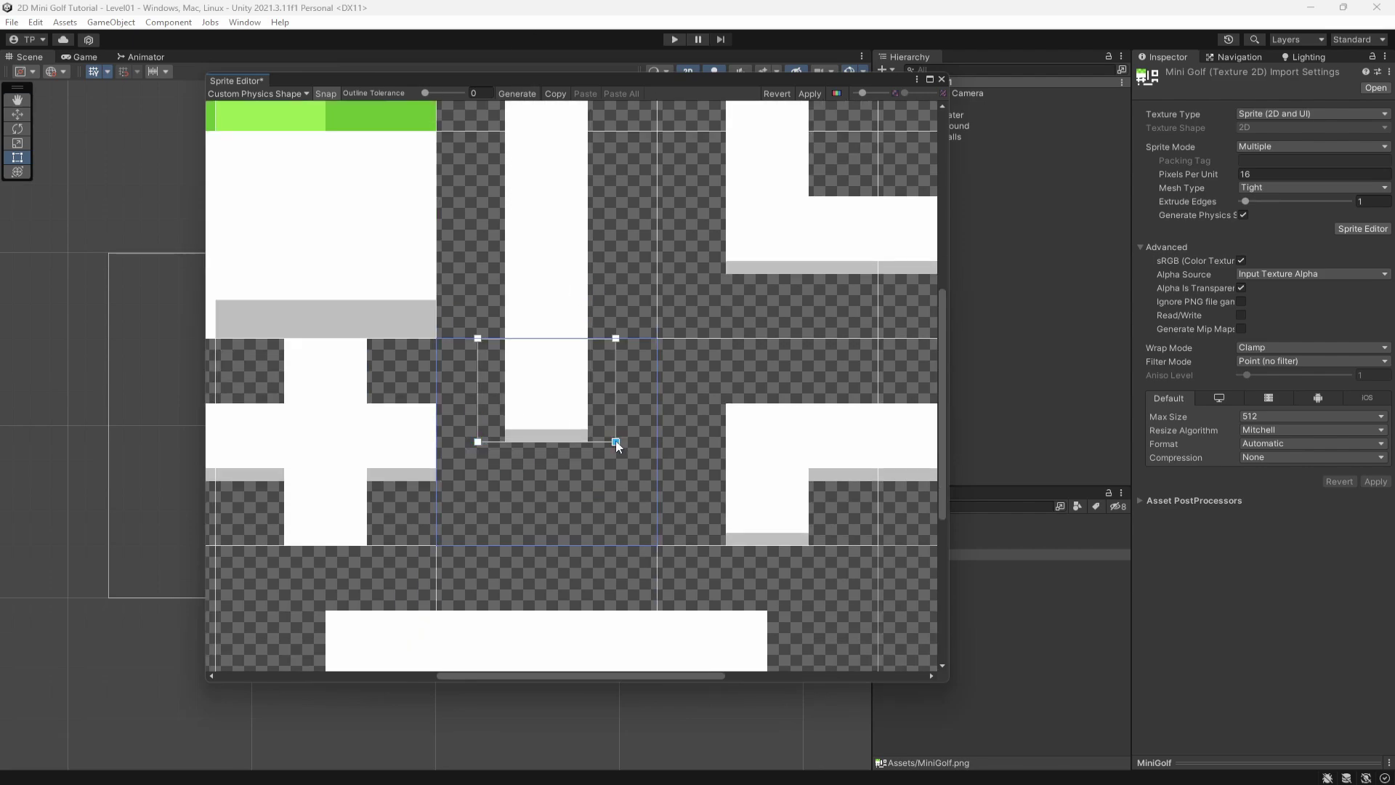
left_click_drag(616, 442, 483, 443)
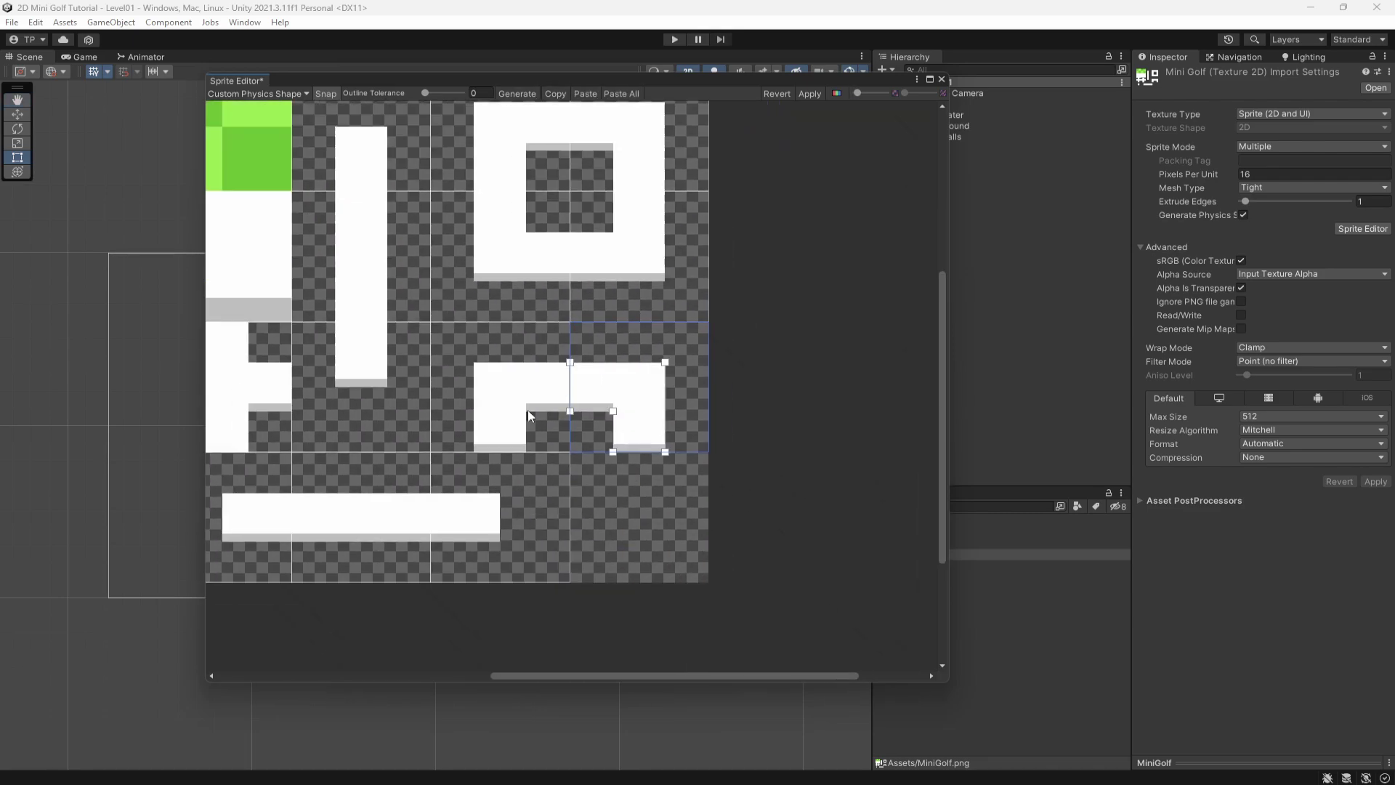
Reshape a ring-wall quarter's outline and check the other ring quarters' outlines
left_click(508, 254)
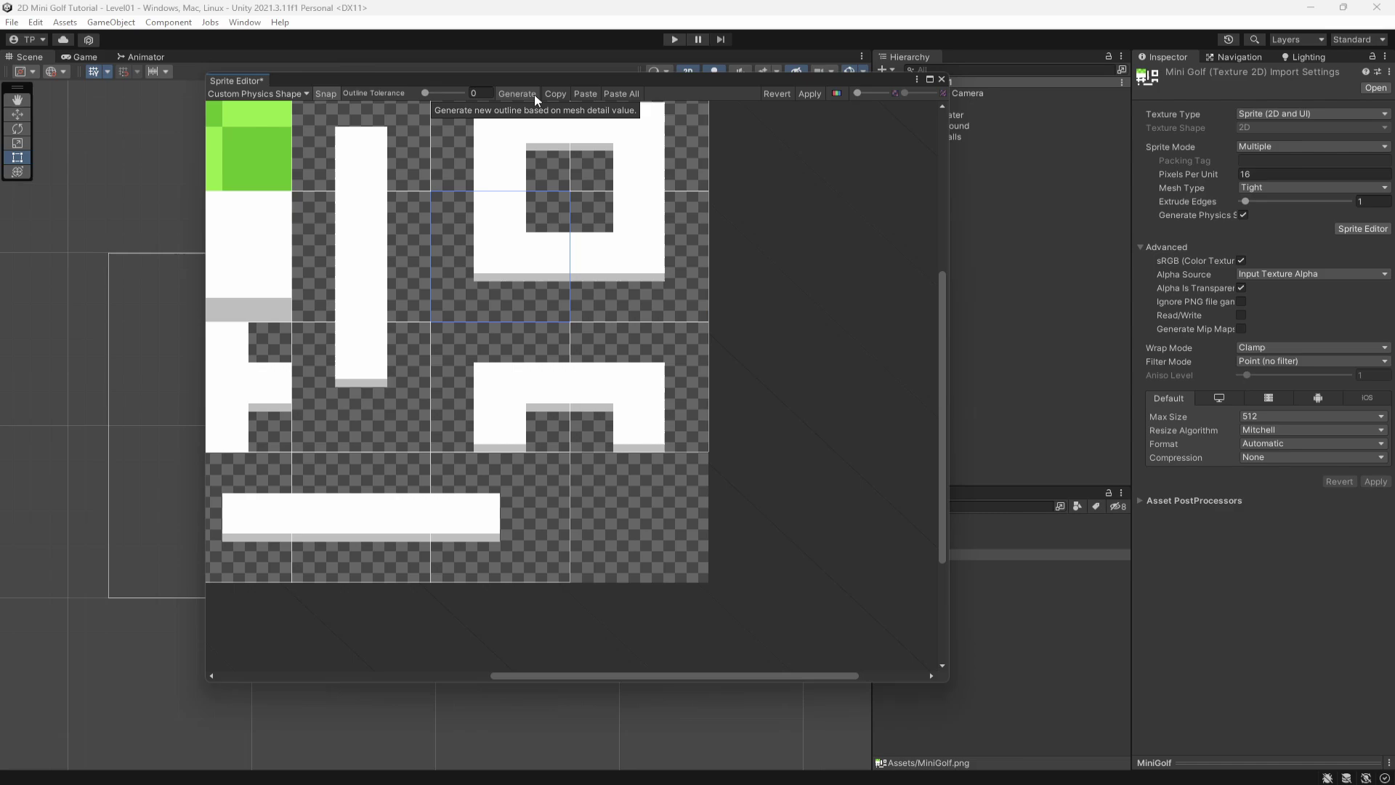
left_click_drag(472, 299, 474, 280)
left_click_drag(570, 212, 571, 224)
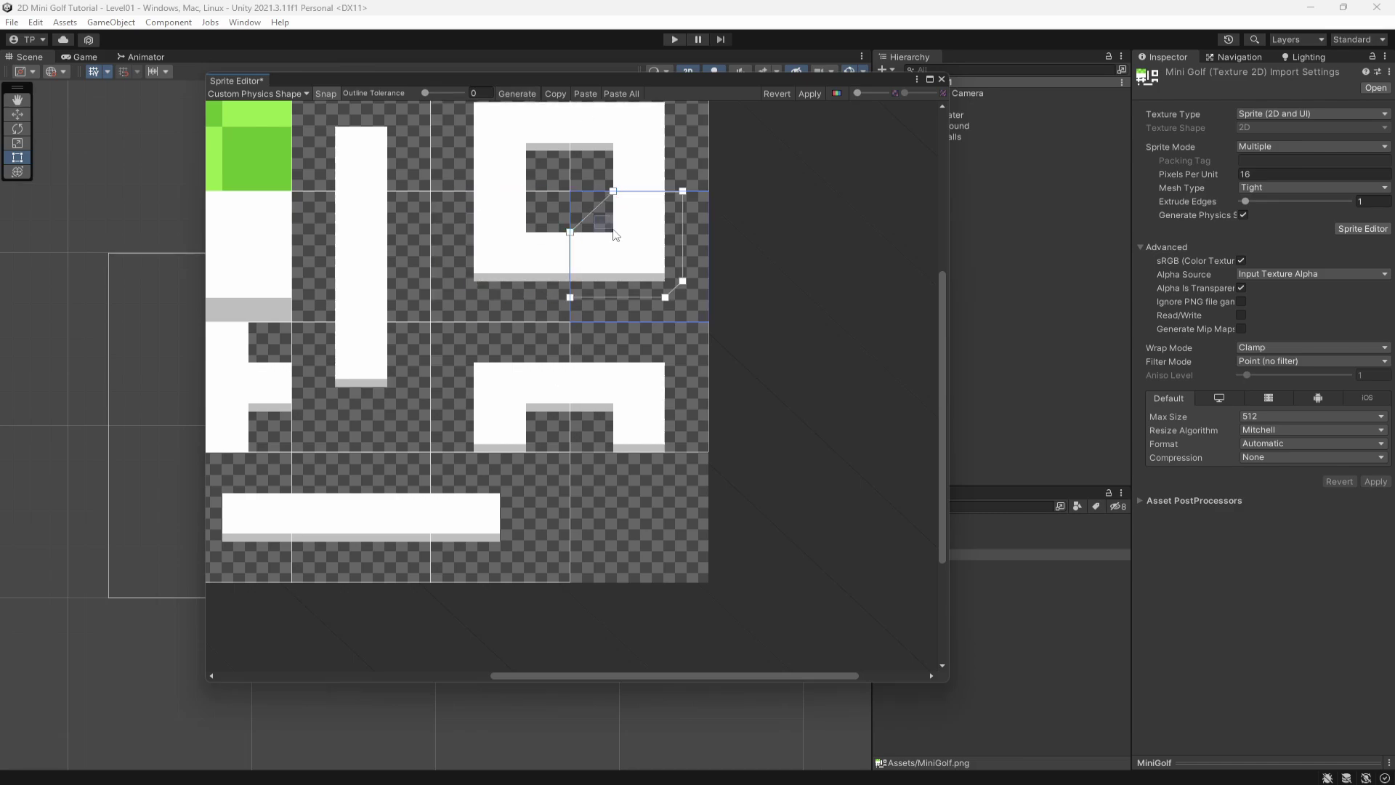
left_click(654, 254)
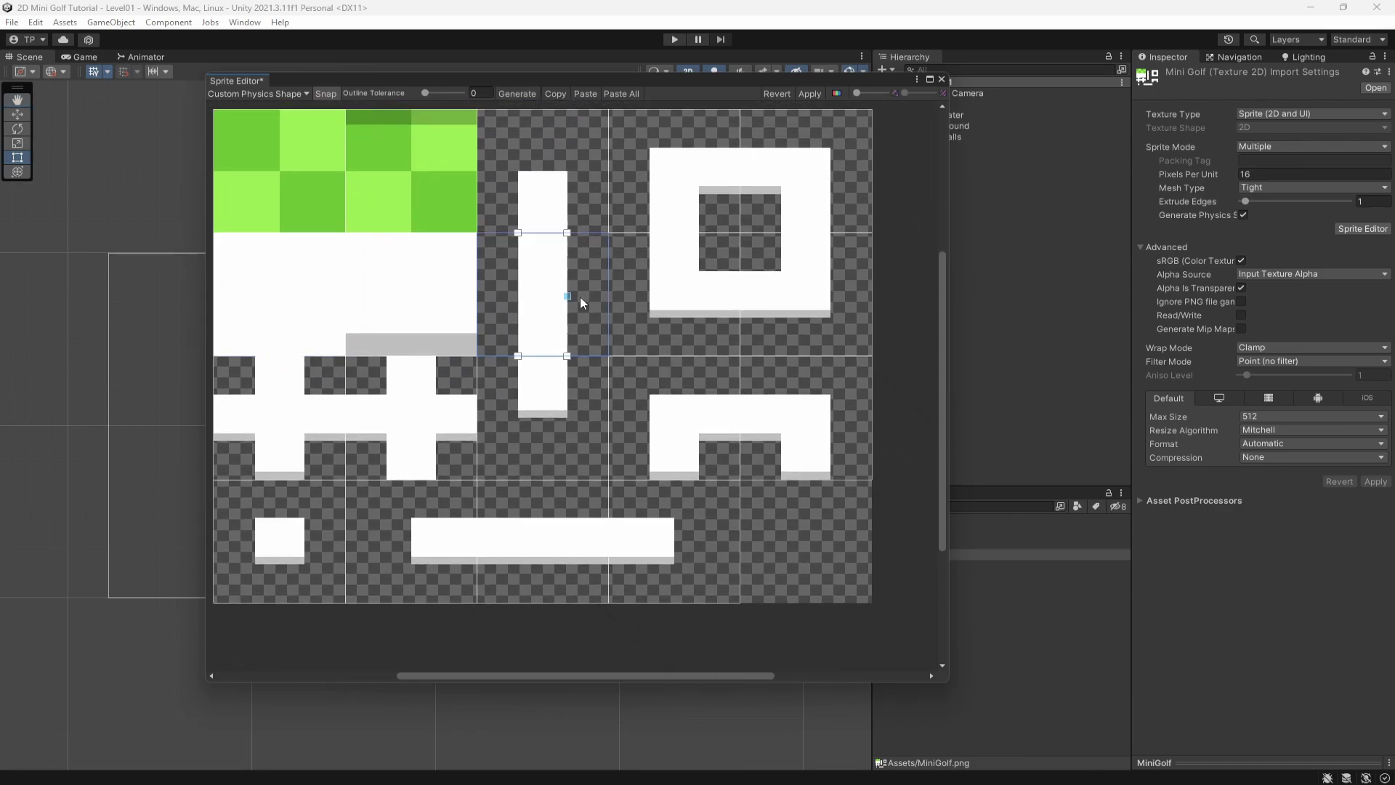
left_click(746, 247)
left_click(788, 287)
left_click(819, 181)
left_click(705, 172)
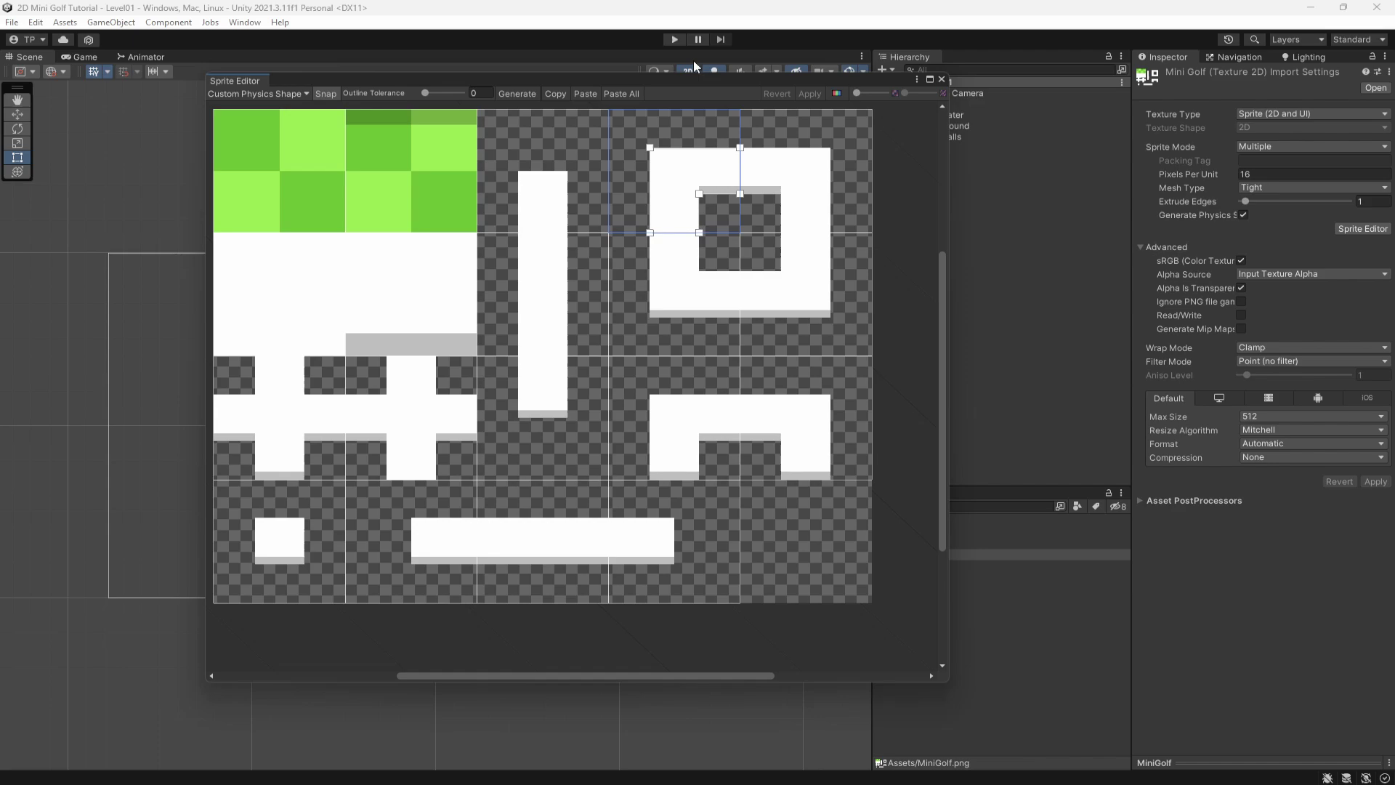
Check the wall piece below, close the Sprite Editor and select the Walls tilemap
left_click_drag(723, 82, 644, 76)
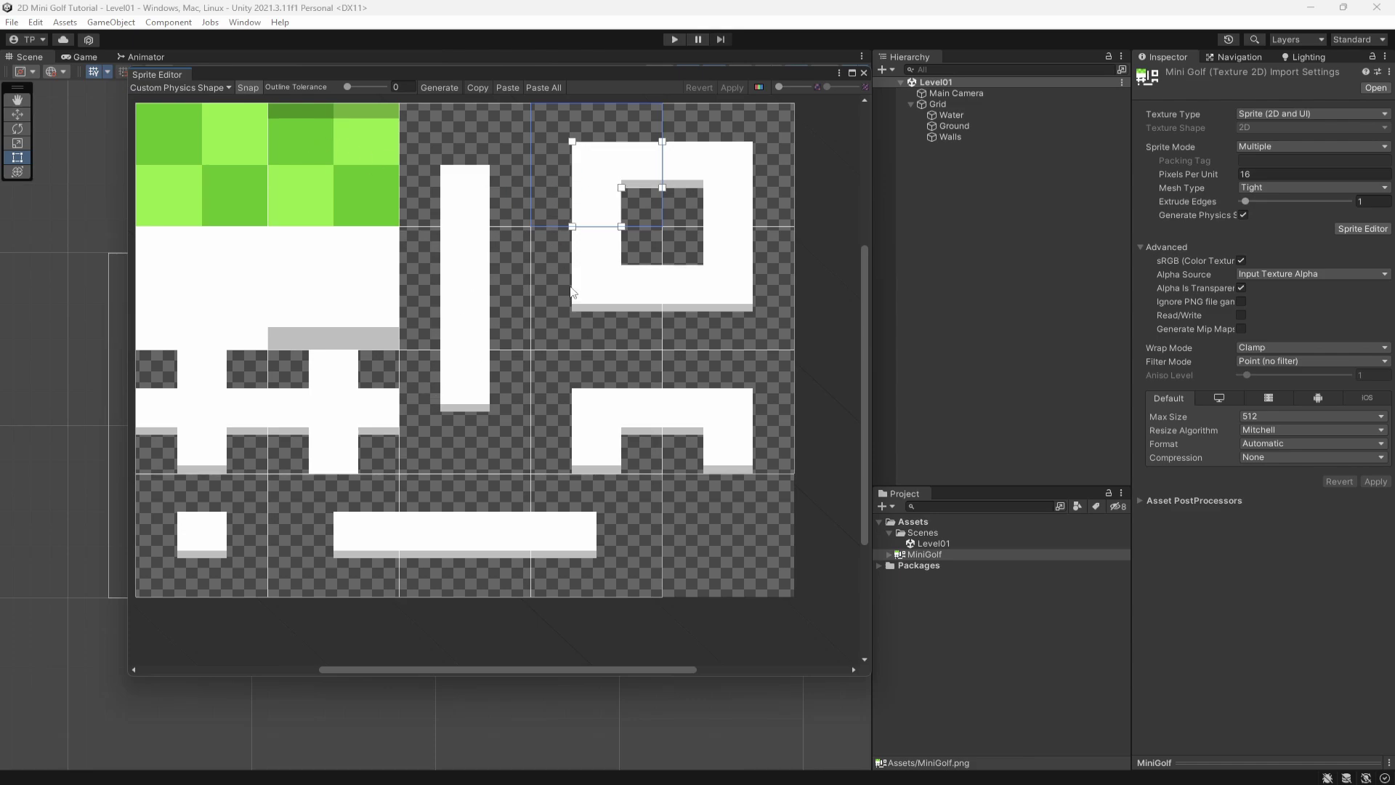
left_click(548, 433)
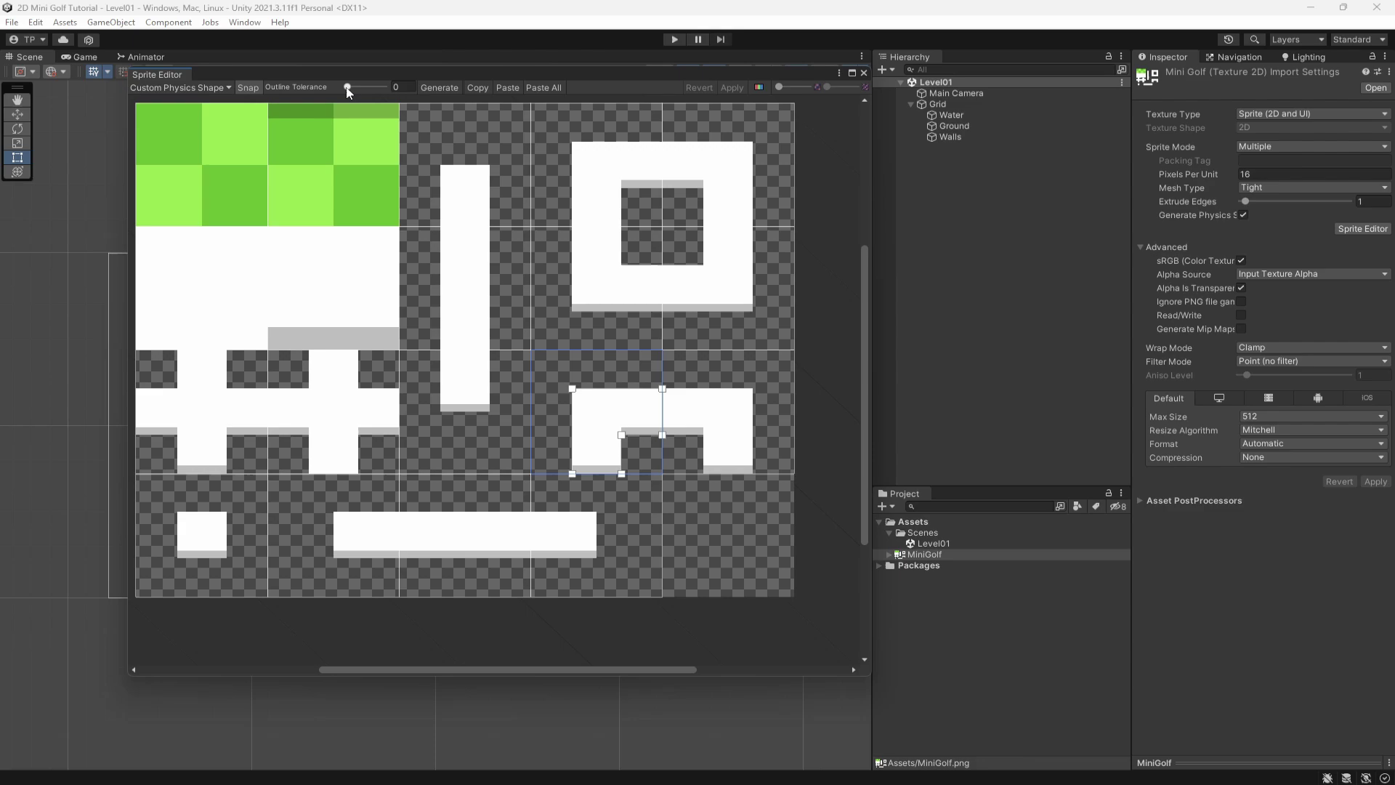
left_click(864, 72)
left_click(971, 136)
Select the Water tilemap and browse the MiniGolf texture's sliced sprites from MiniGolf_0
left_click(951, 116)
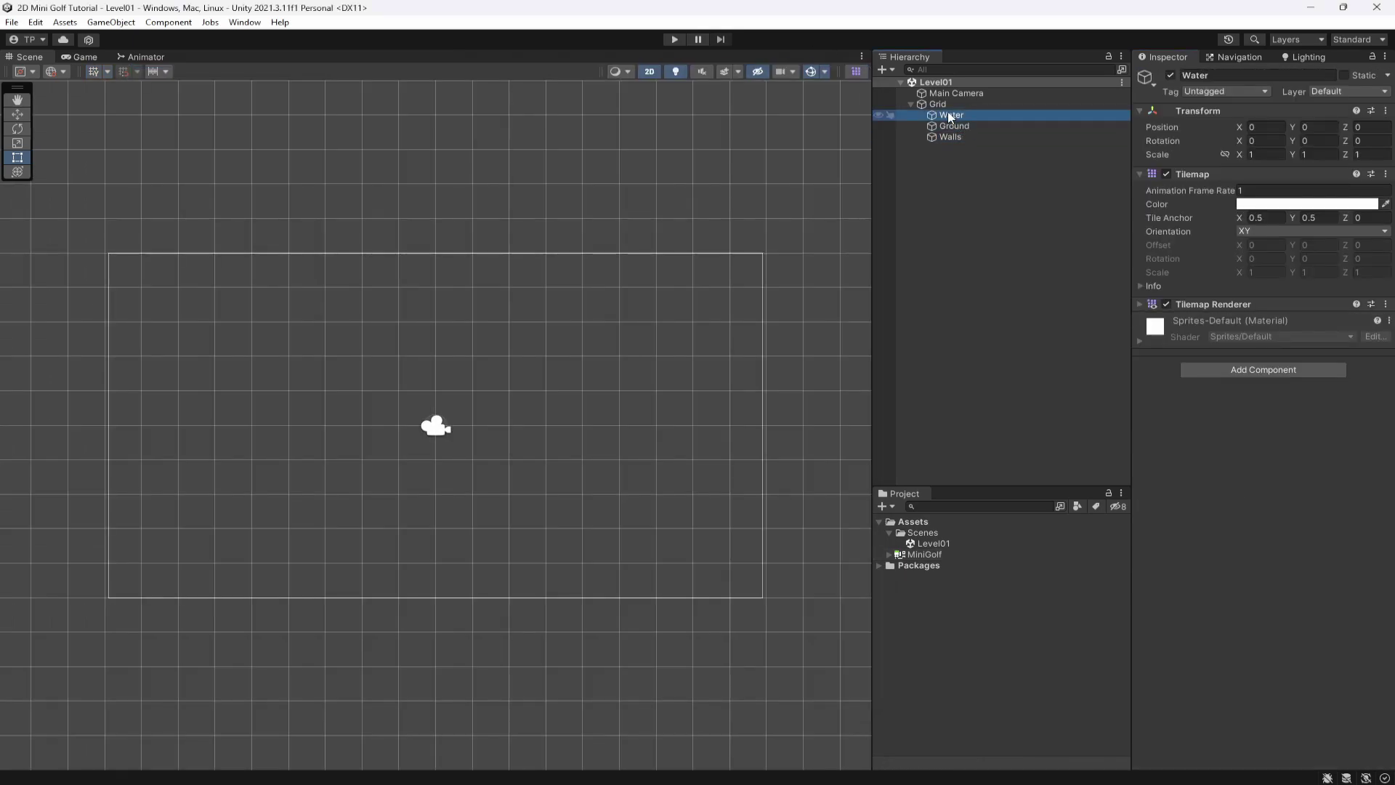
left_click(890, 555)
left_click(955, 566)
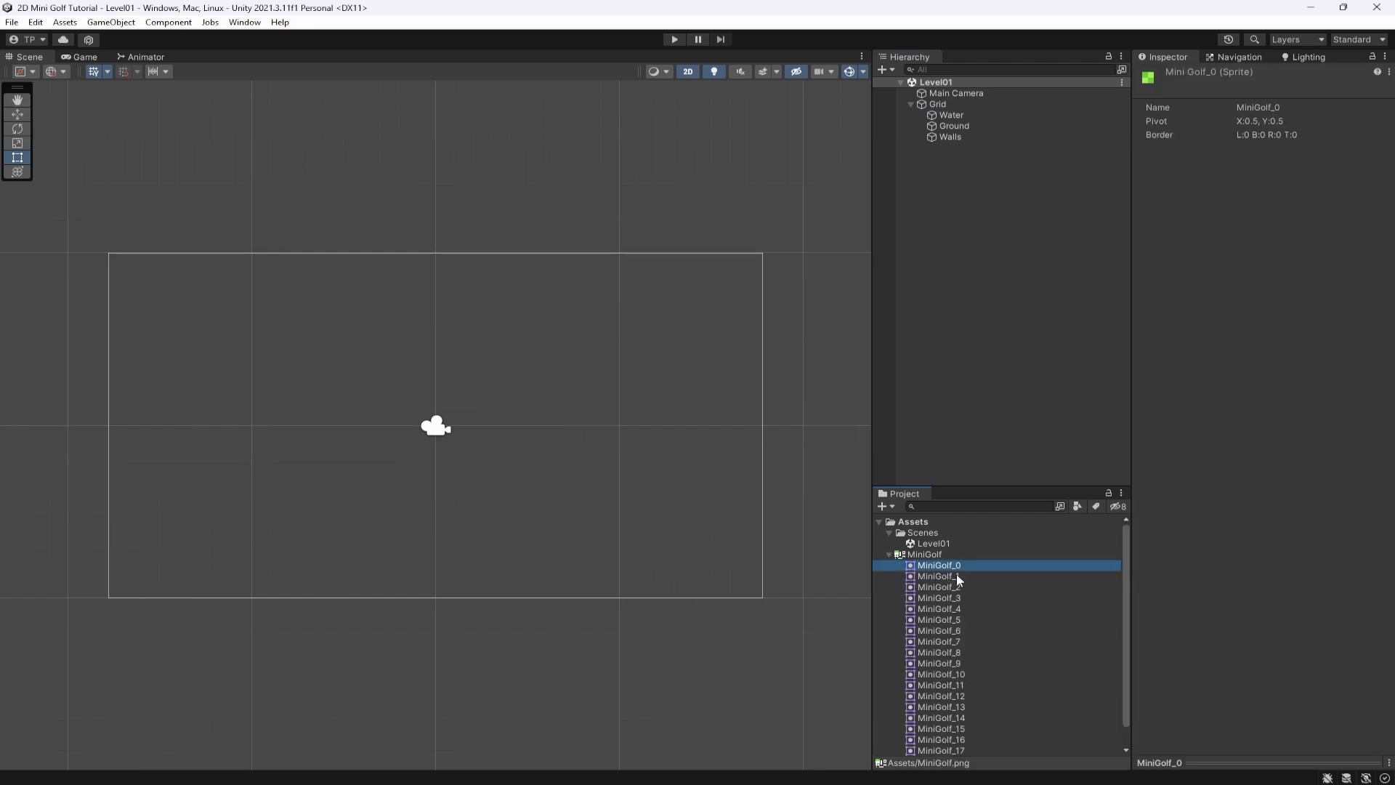
key("Down")
key("Down")
key("Down")
key("Down")
key("Down")
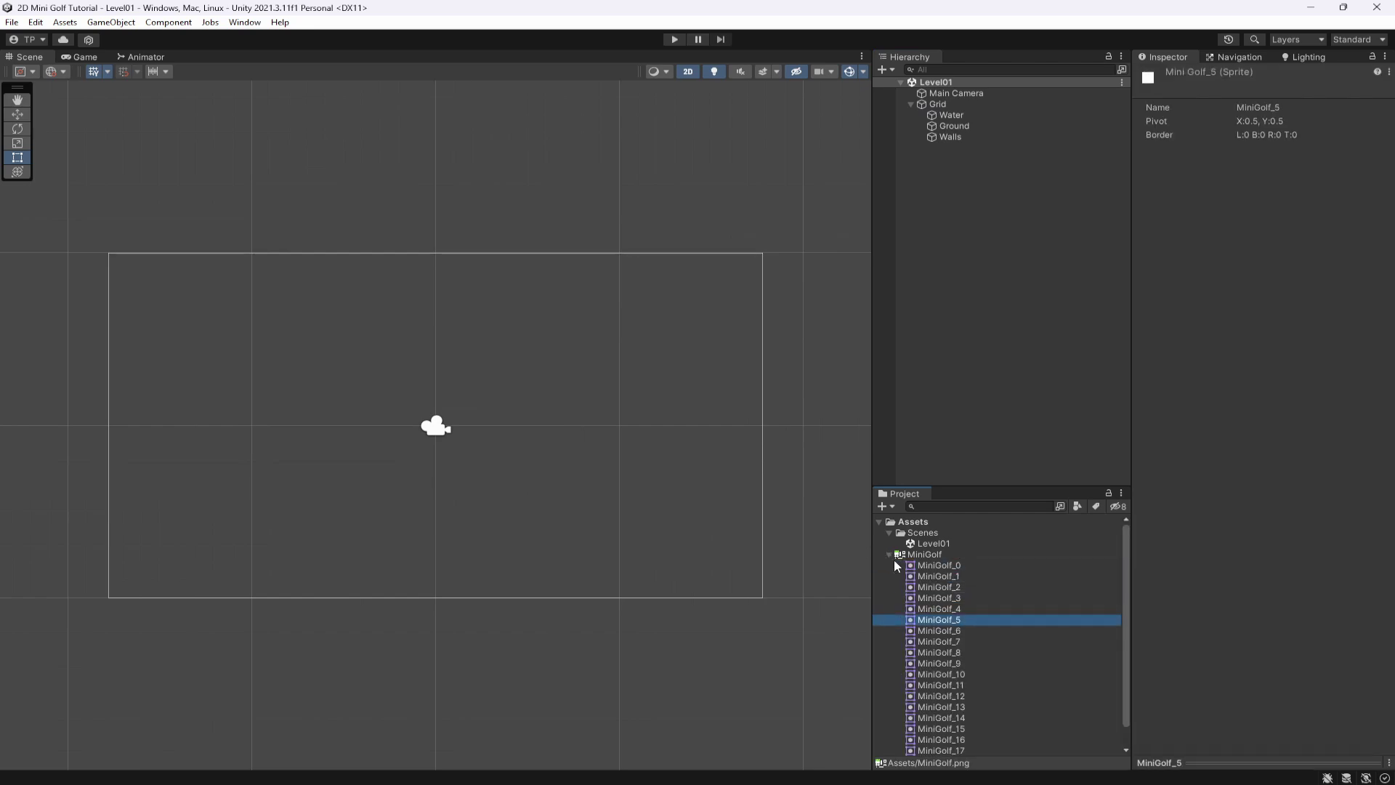
Collapse the sprite list and Scenes folder, then bring up the Assets folder's context menu
left_click(890, 555)
left_click(890, 533)
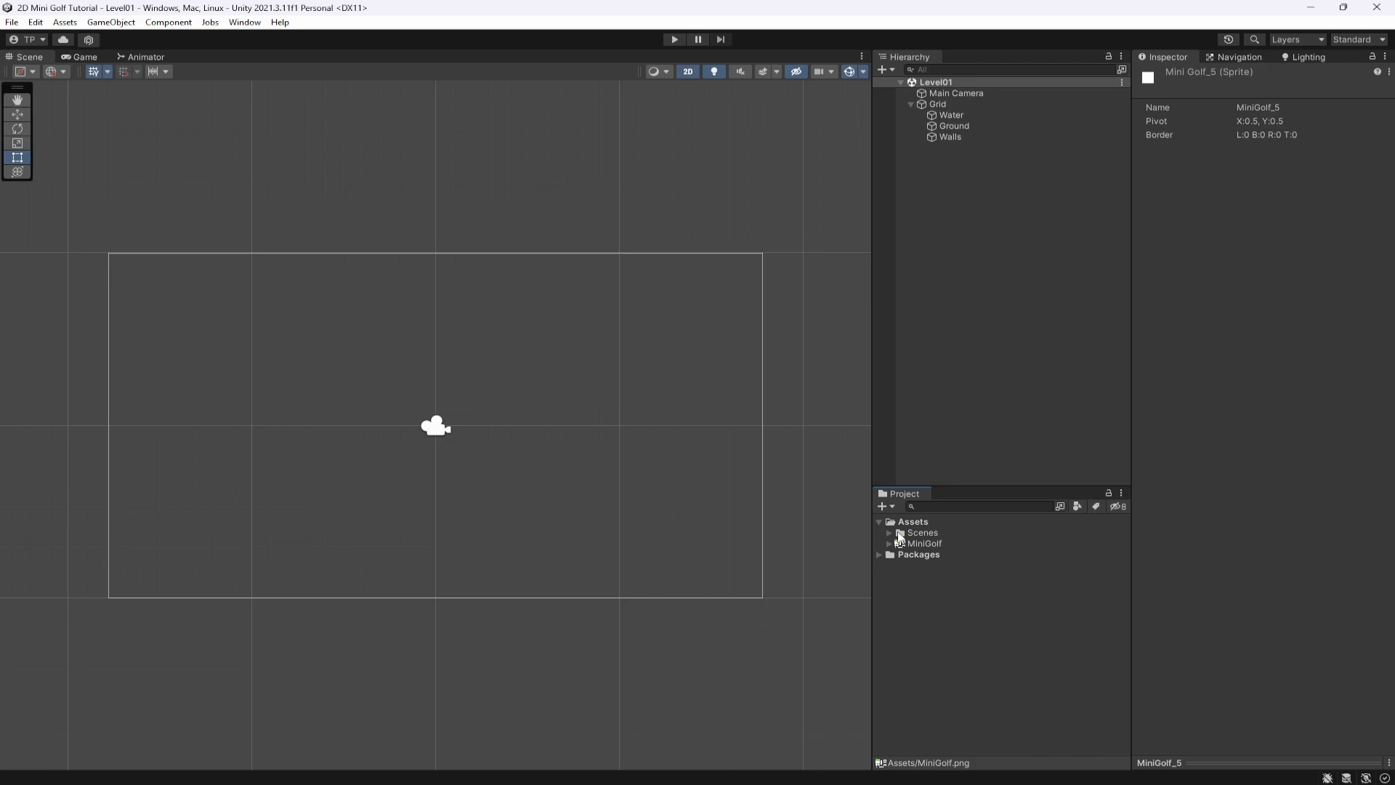
left_click(908, 521)
right_click(910, 522)
Create a new folder named Art in Assets
mouse_move(967, 163)
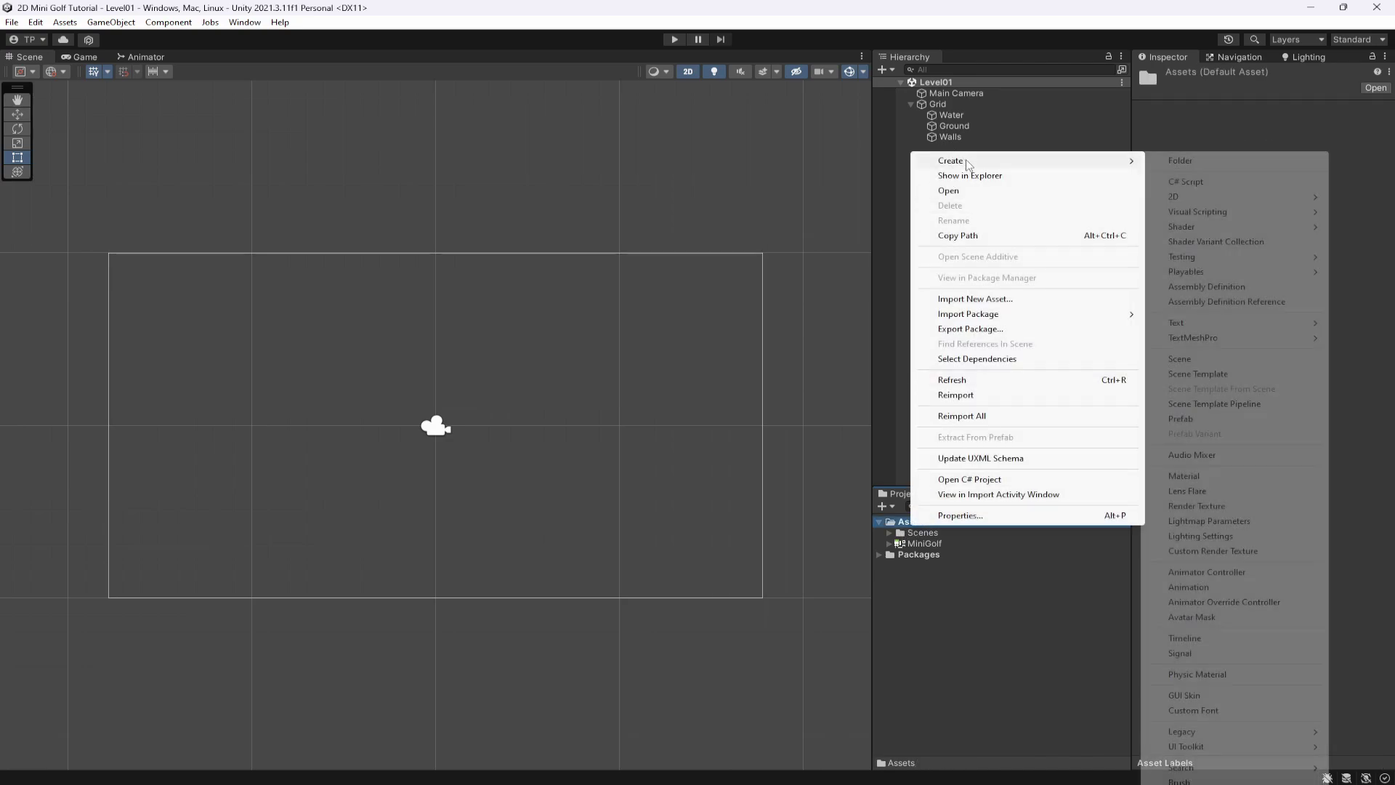
left_click(1185, 160)
type("Art")
key("Return")
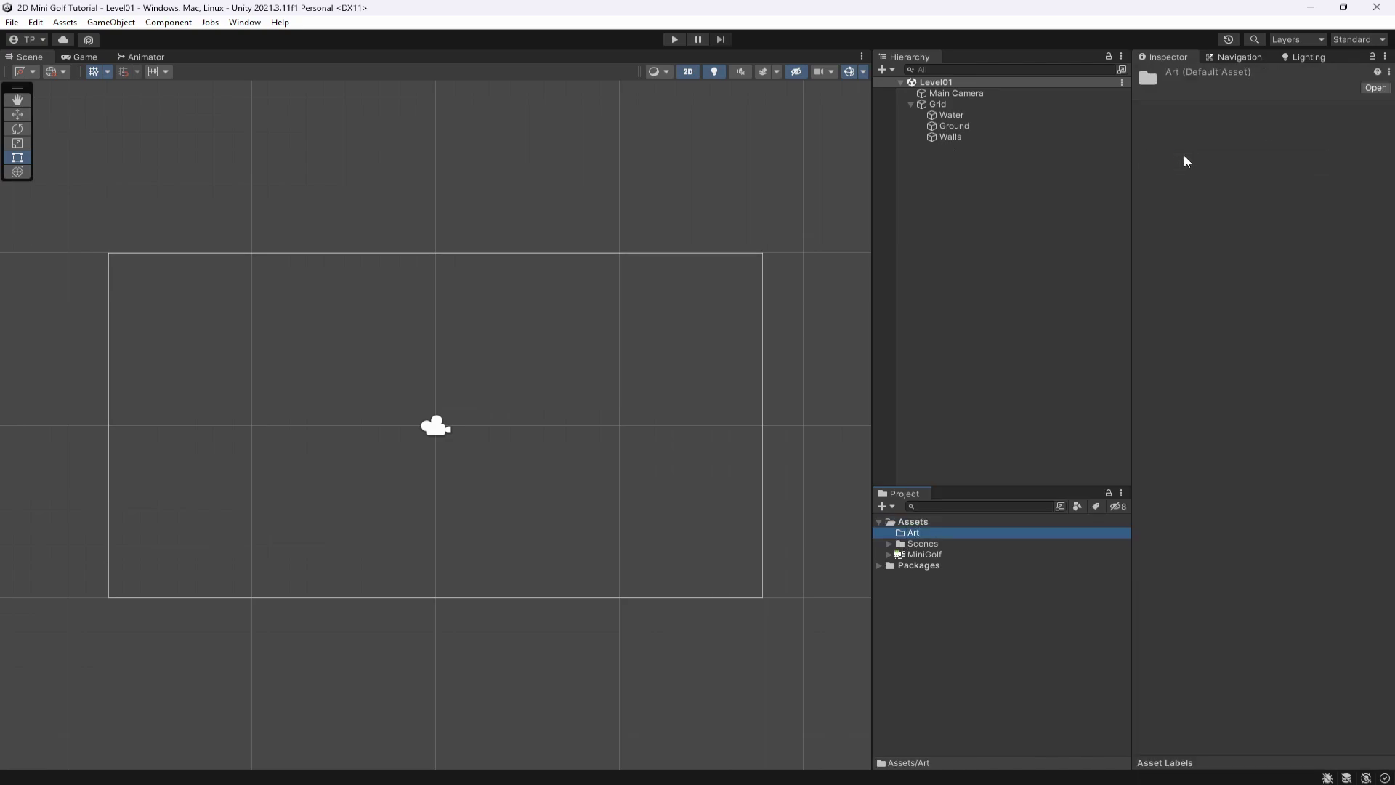
Create a Sprites folder inside Art and move the MiniGolf texture into it
right_click(911, 534)
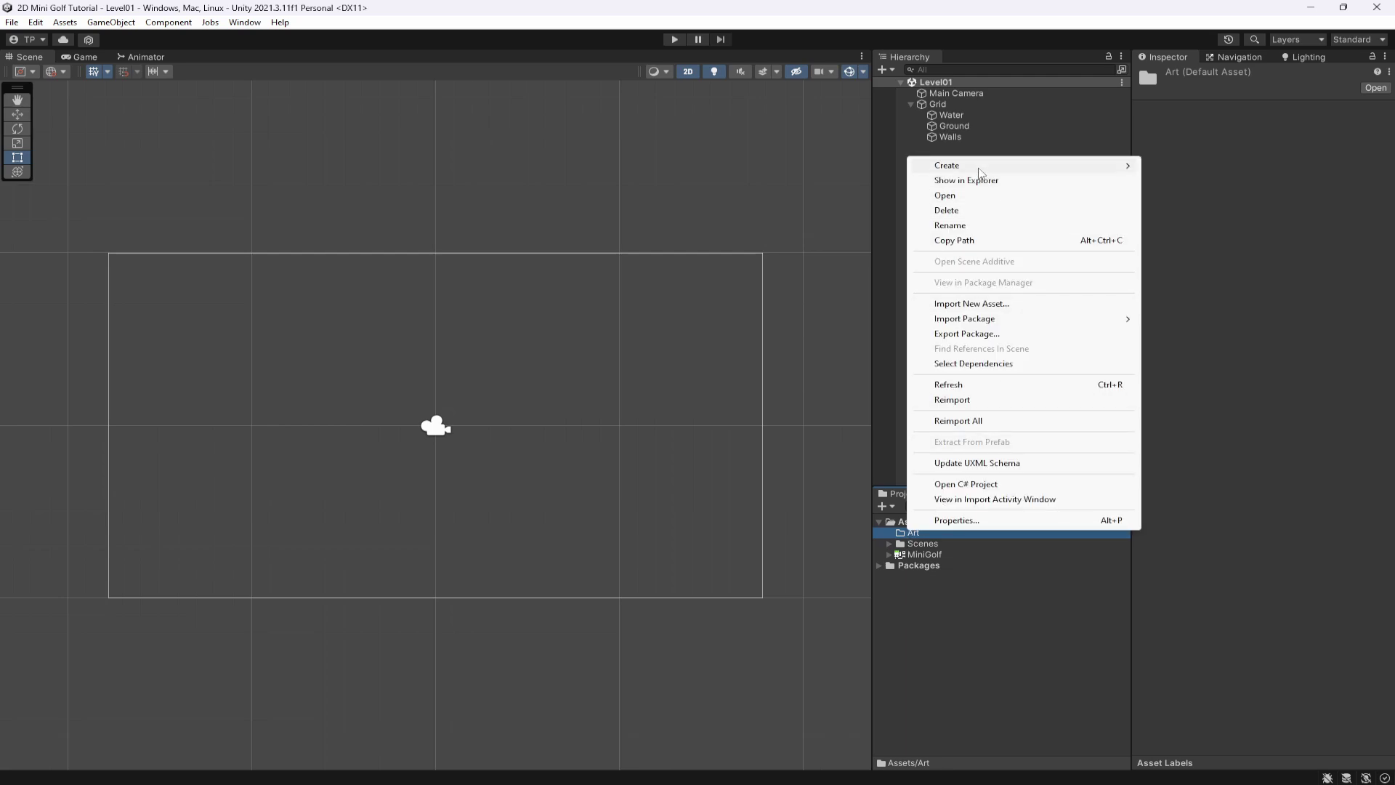
mouse_move(974, 165)
left_click(1159, 165)
type("Sprites")
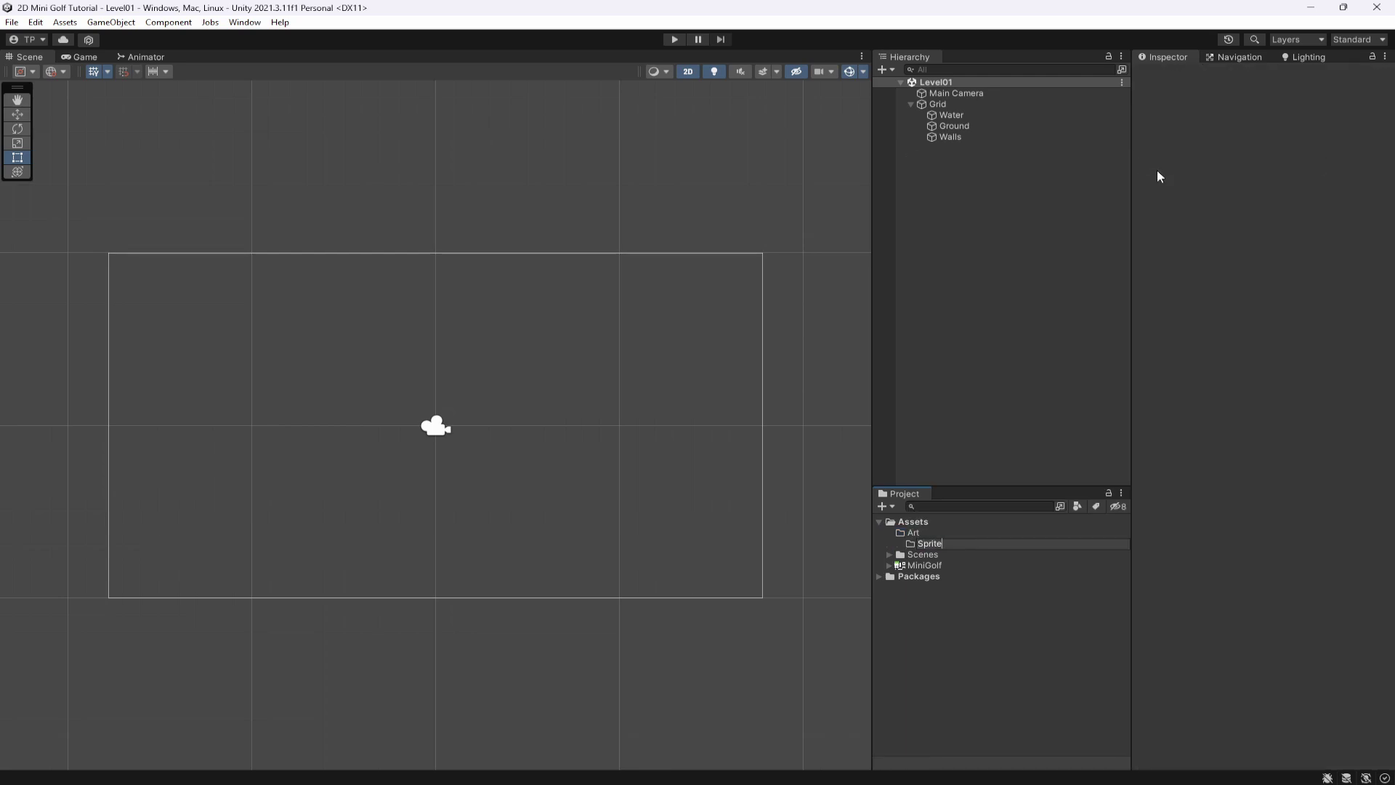
key("Return")
left_click_drag(908, 565, 932, 545)
Create a Tilemaps folder inside Art, correcting the name after a typo
left_click(908, 534)
right_click(908, 534)
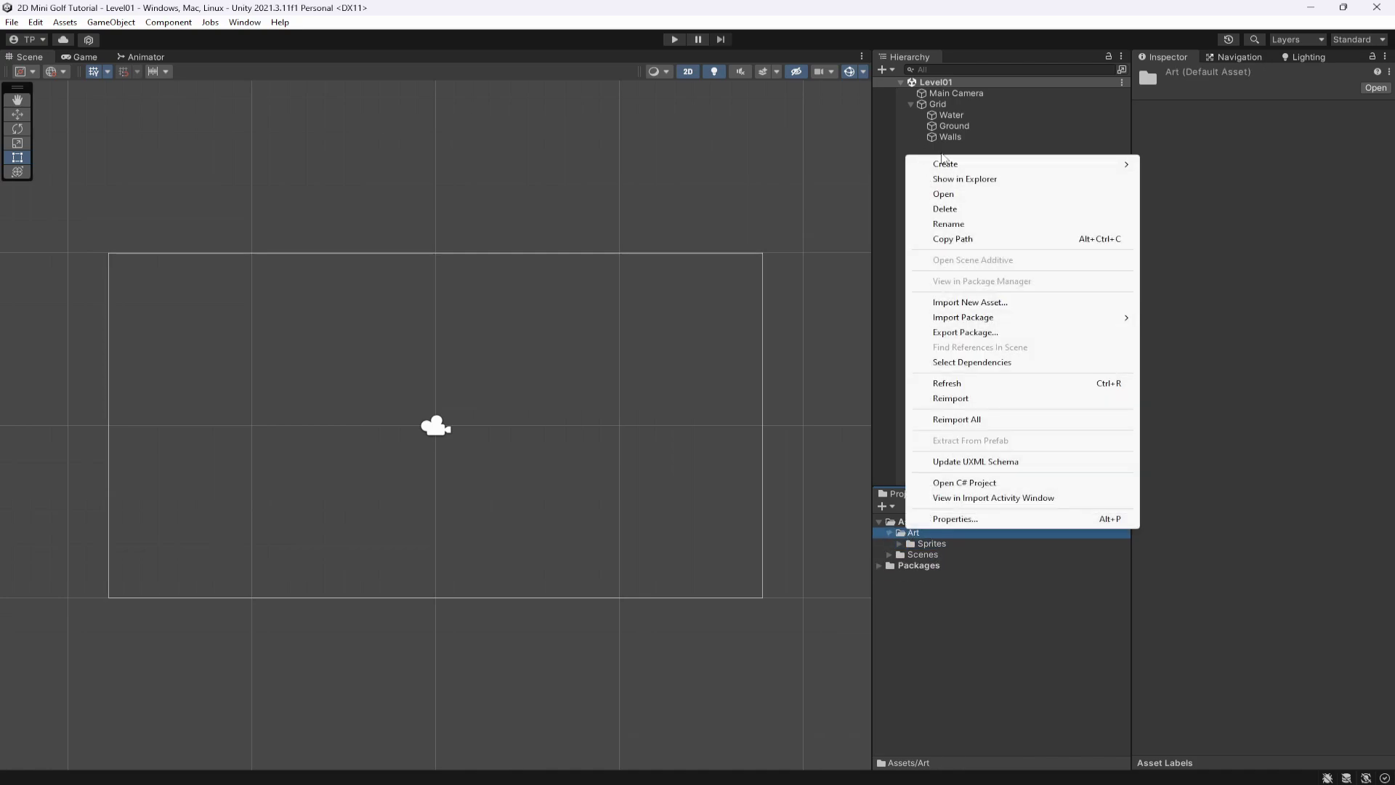
mouse_move(974, 164)
left_click(1196, 164)
type("P")
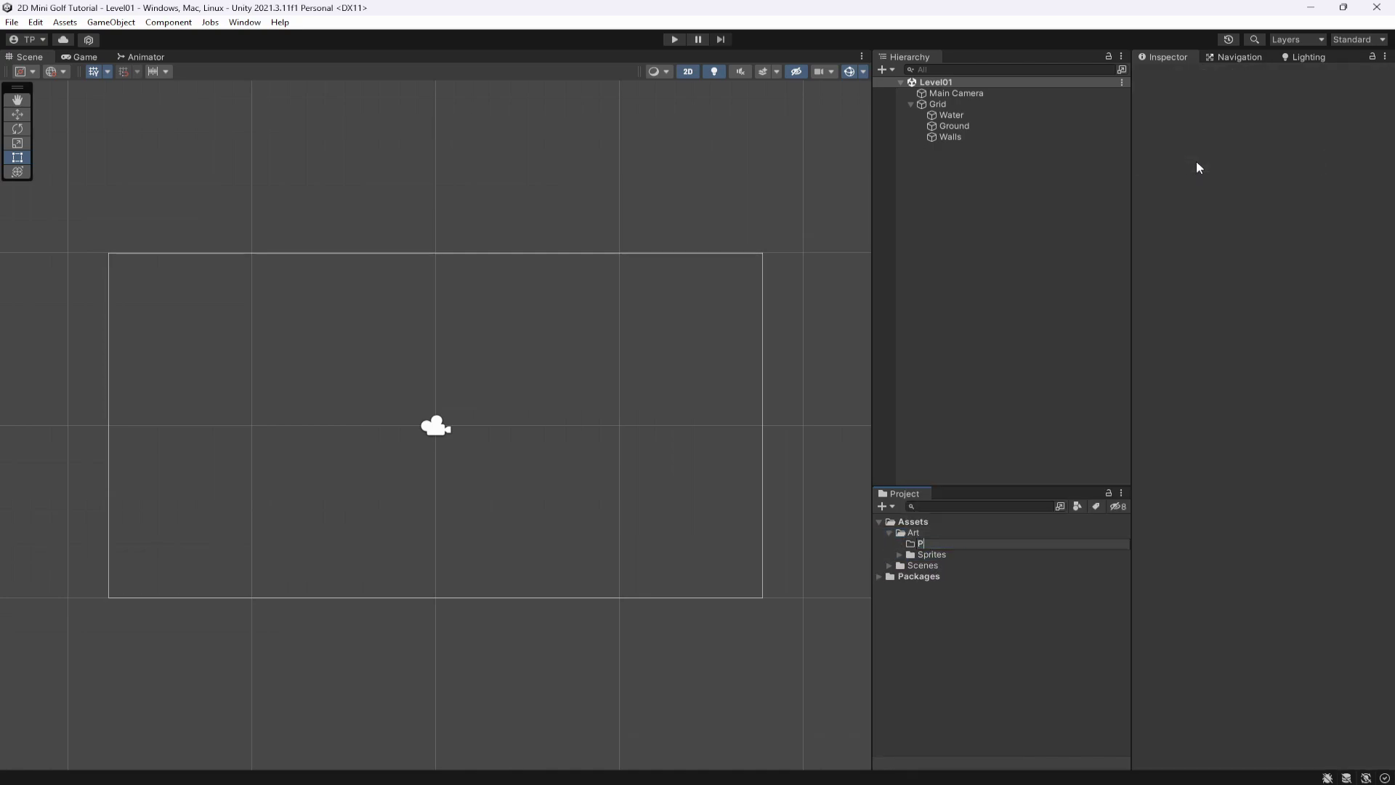
type("ale")
key("BackSpace")
key("BackSpace")
key("BackSpace")
key("BackSpace")
type("Tilemaps")
key("BackSpace")
key("Return")
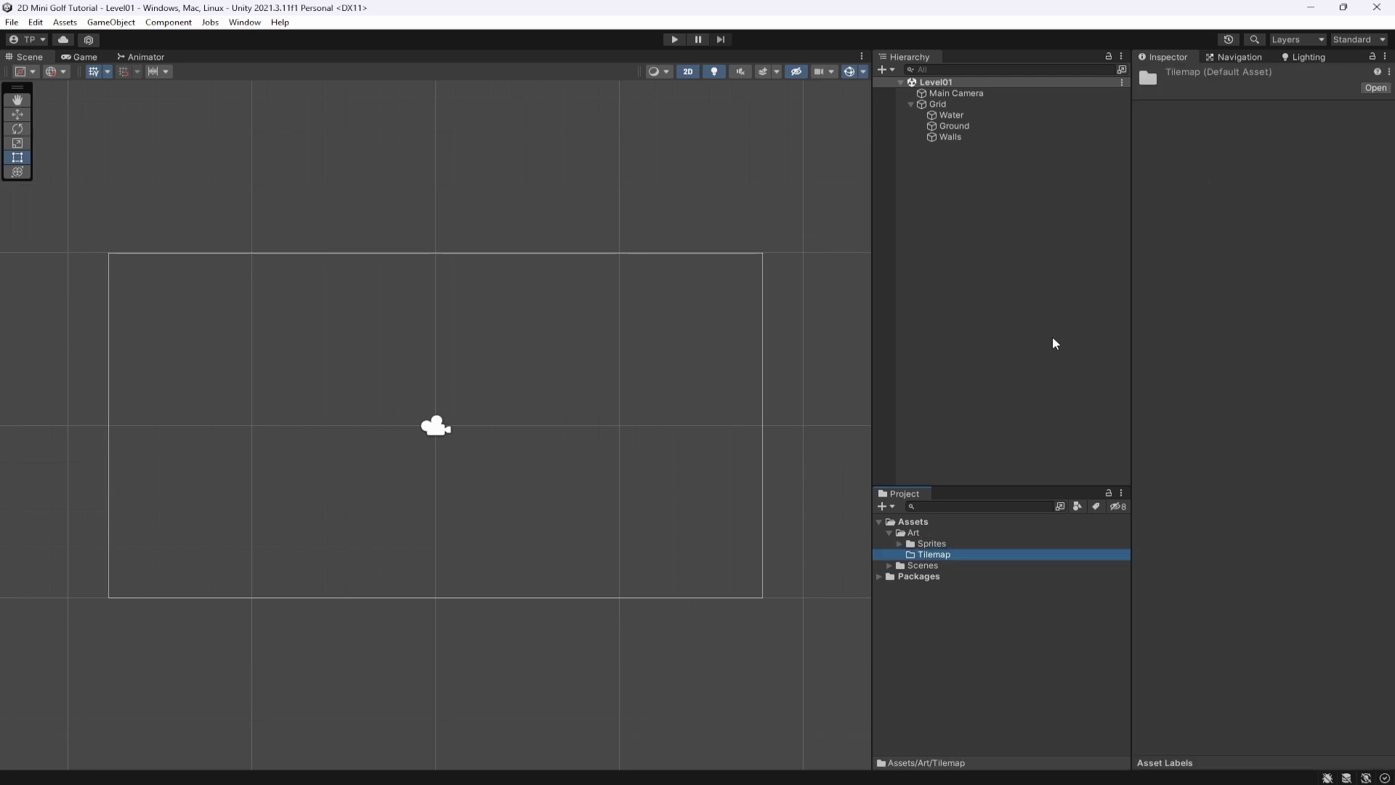
key("F2")
key("End")
type("s")
key("Return")
Open the Tile Palette window from Window > 2D and dock it beside the Scene view
left_click(247, 21)
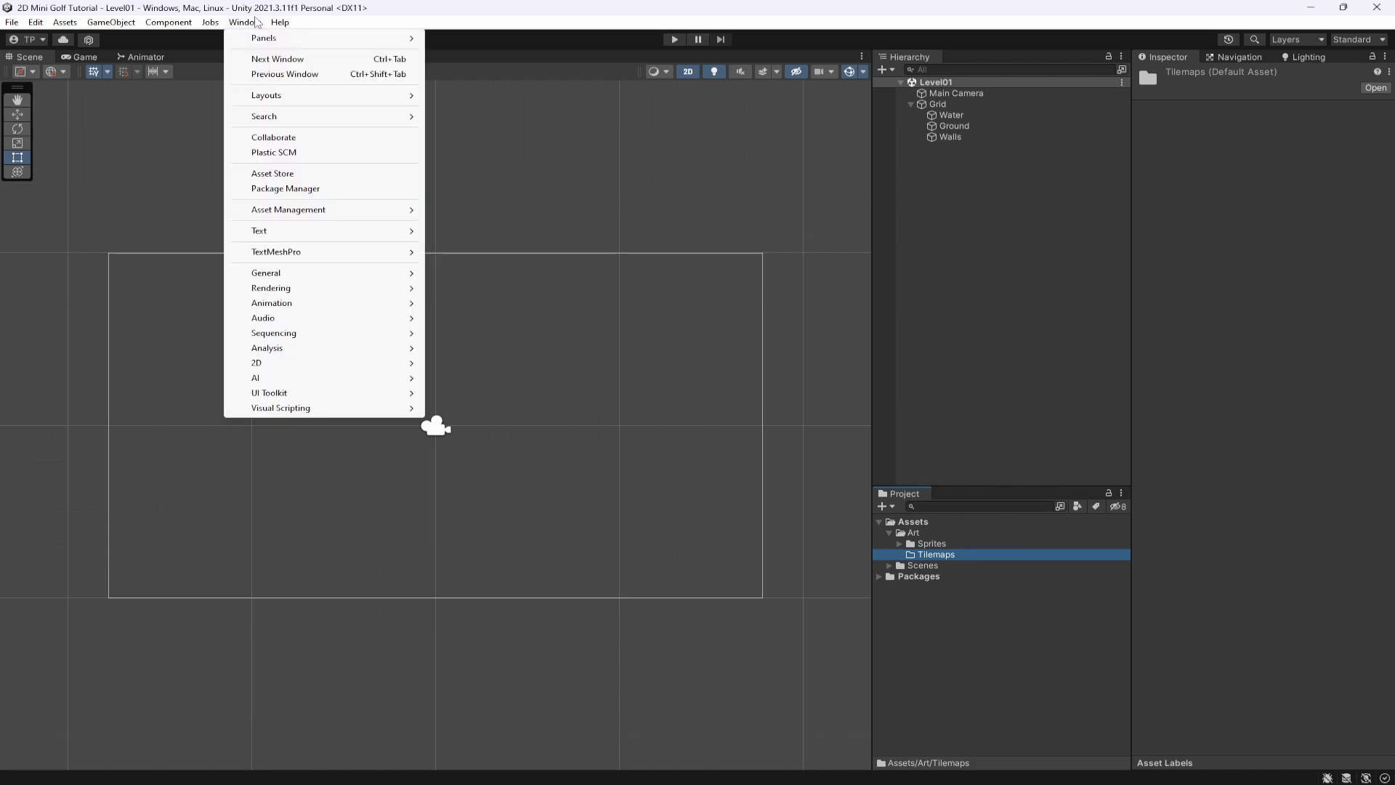
mouse_move(275, 364)
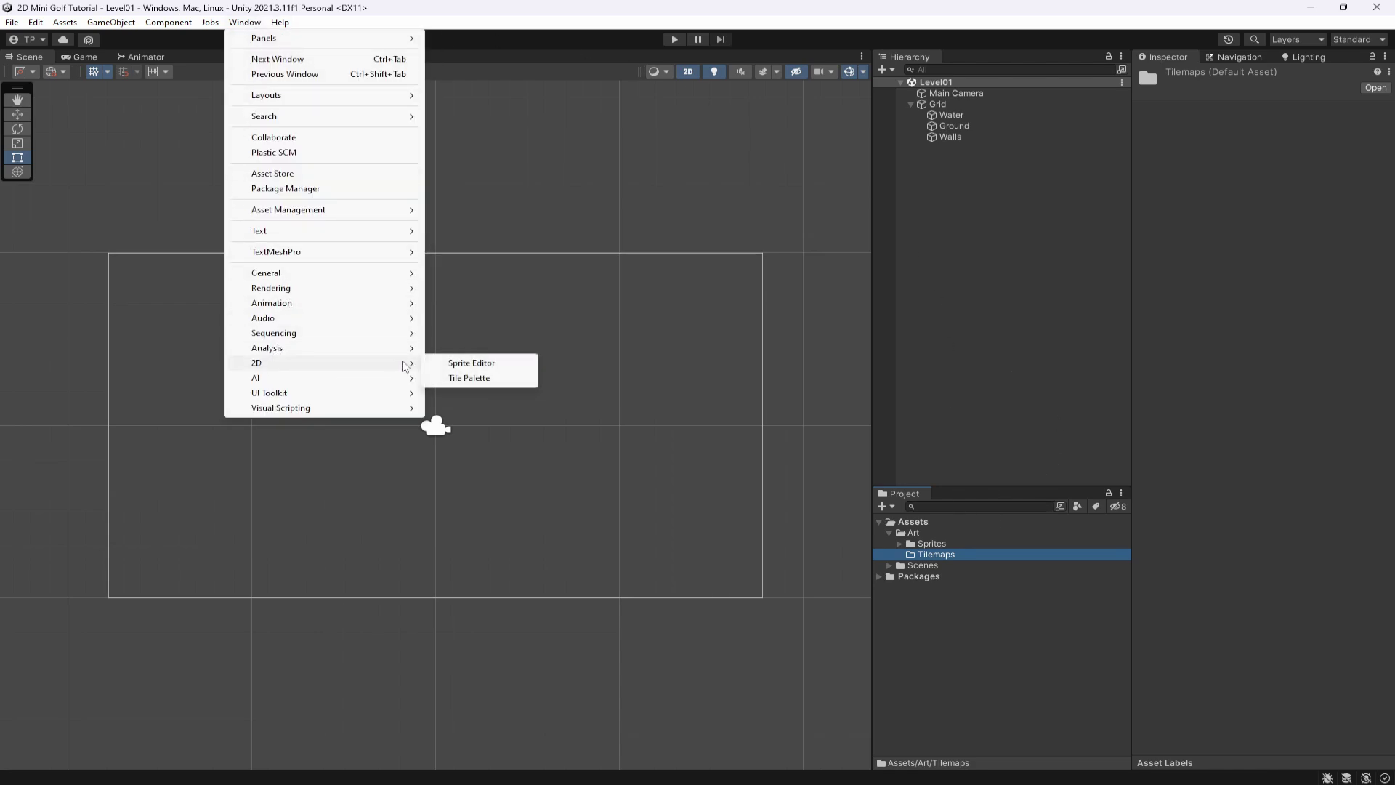
left_click(480, 379)
left_click_drag(1120, 416, 858, 281)
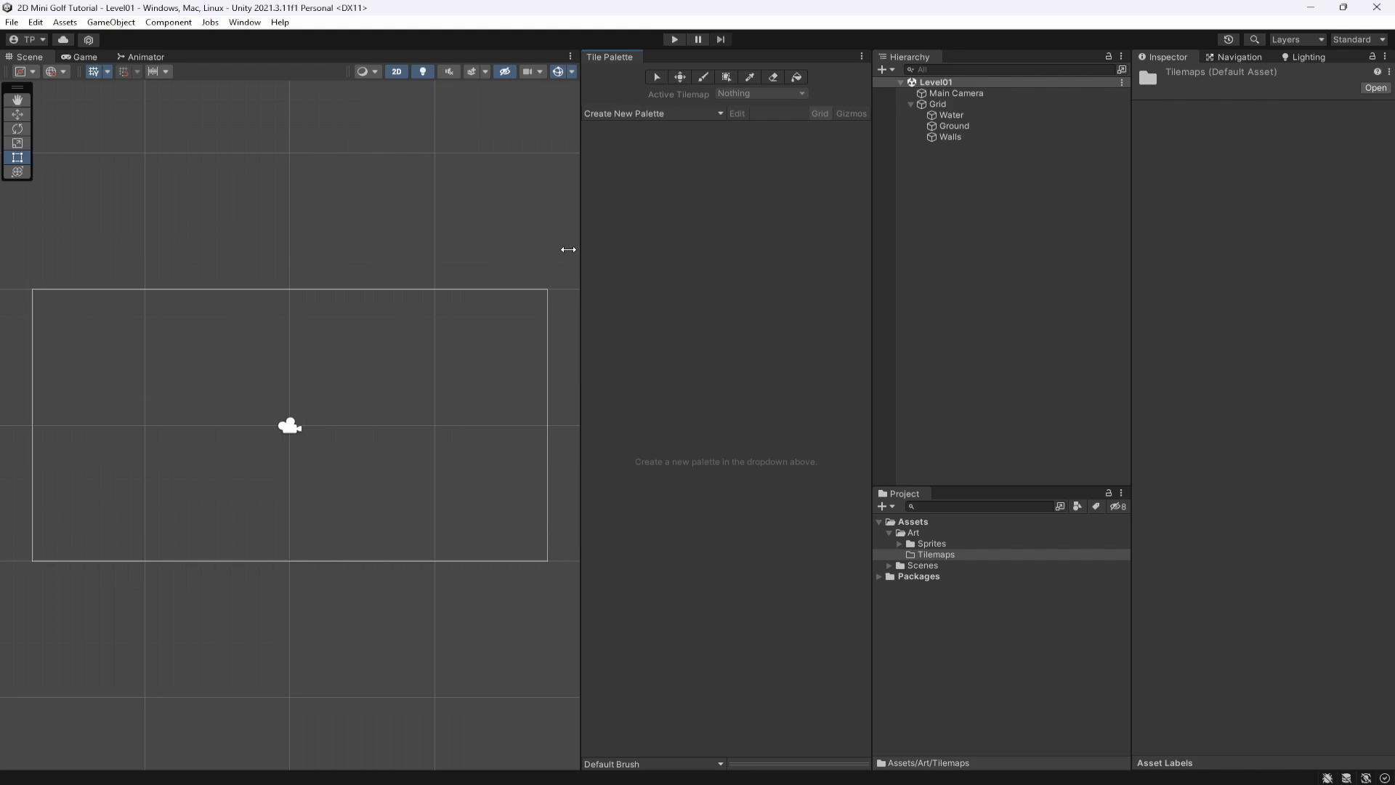
left_click_drag(585, 251, 572, 251)
Create a new palette named Main, saved in Assets/Art/Tilemaps
left_click(614, 114)
left_click(678, 142)
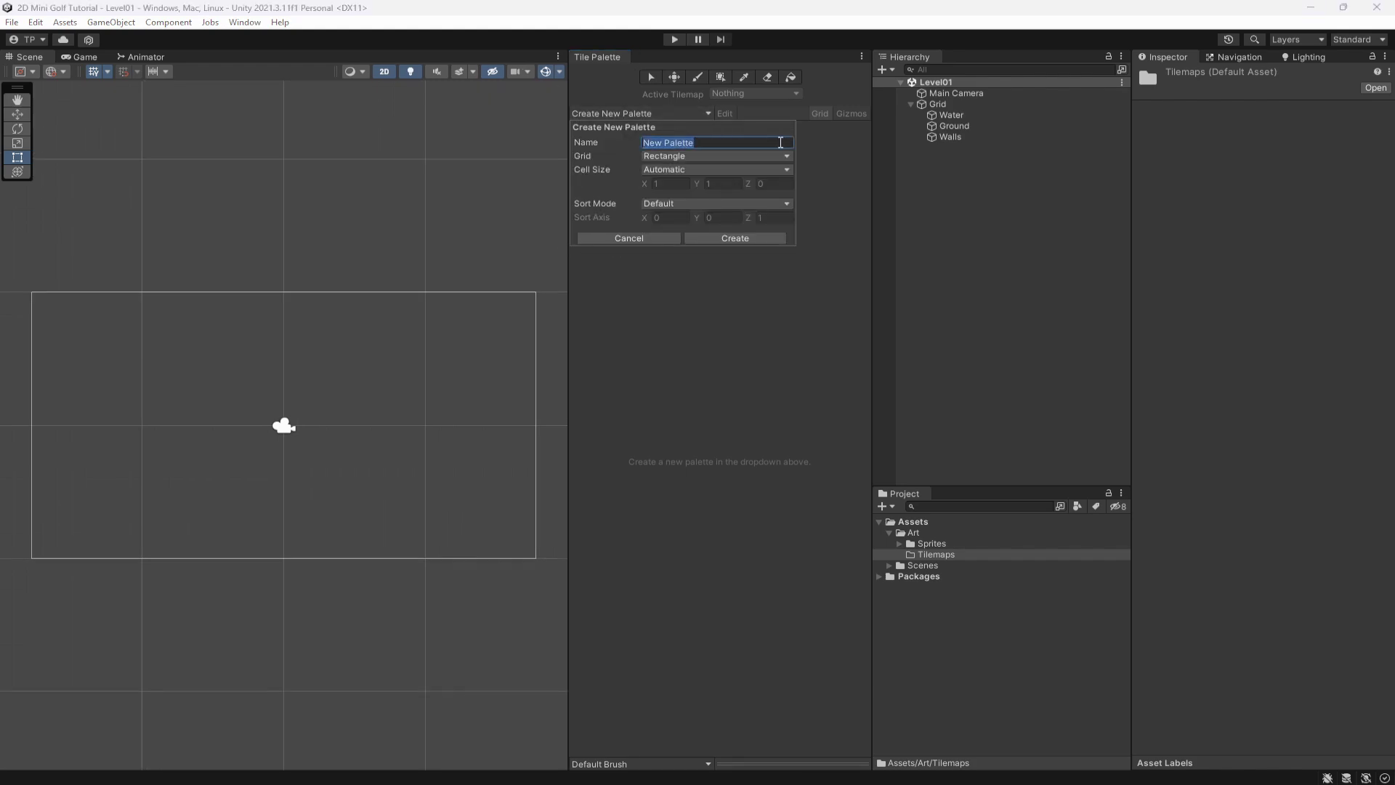
type("MAin")
key("ctrl+a")
type("Main")
left_click(742, 241)
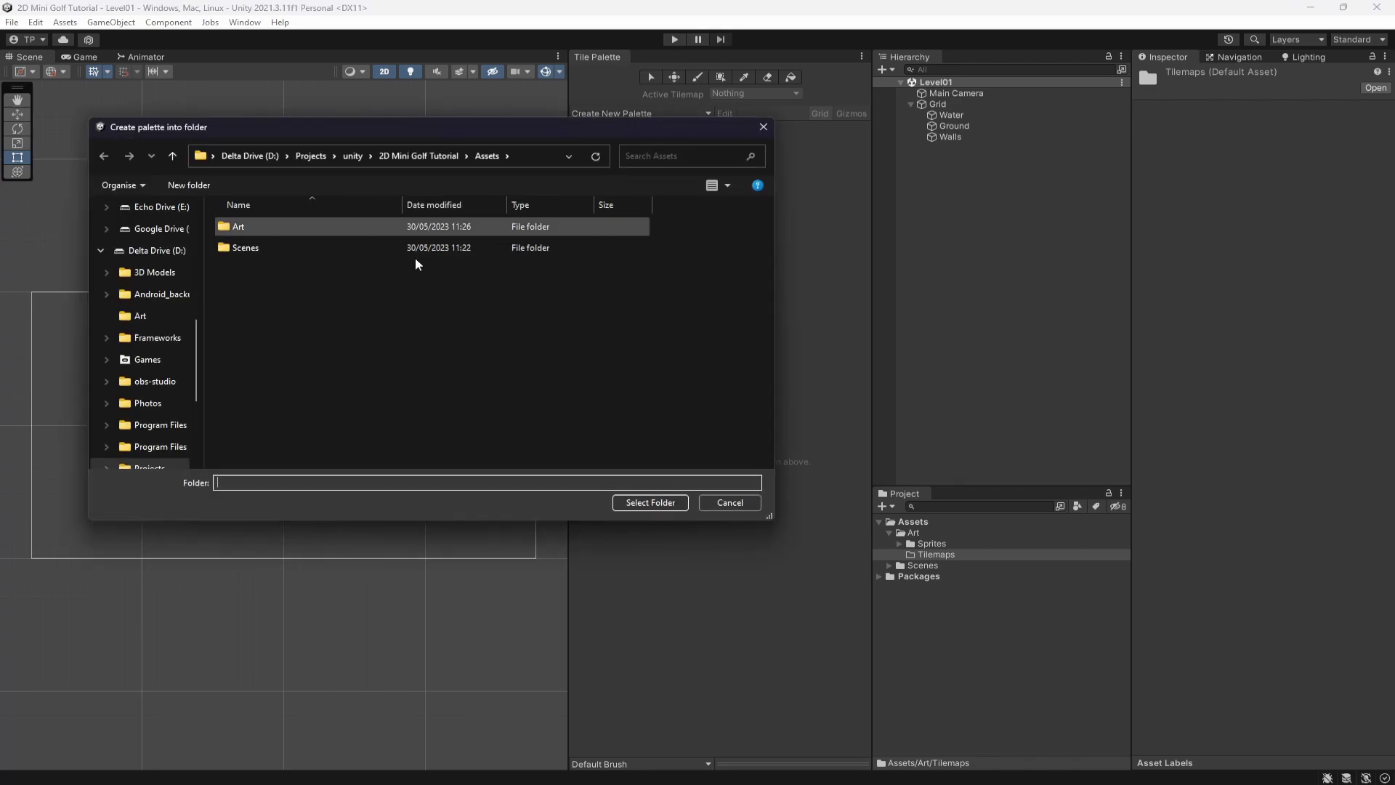
double_click(290, 226)
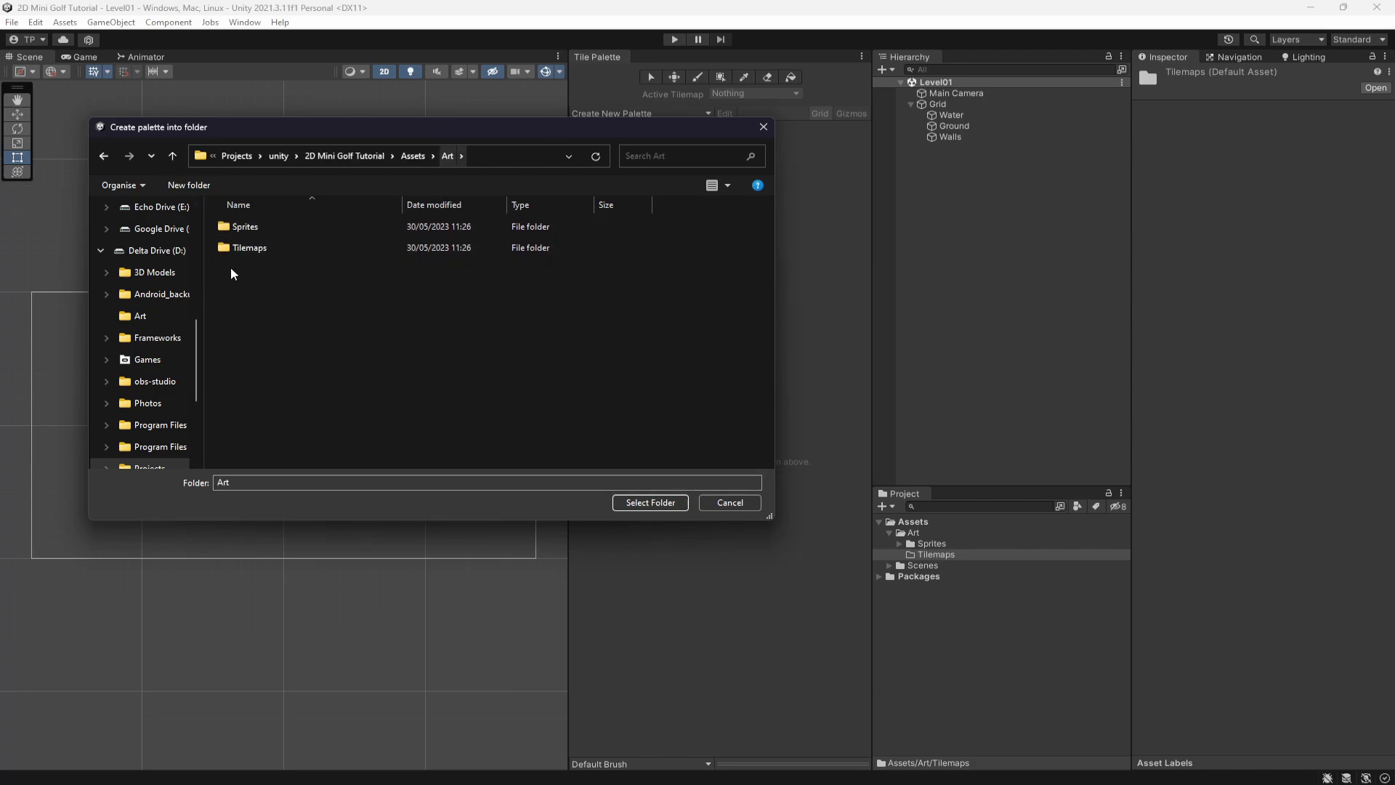
double_click(249, 248)
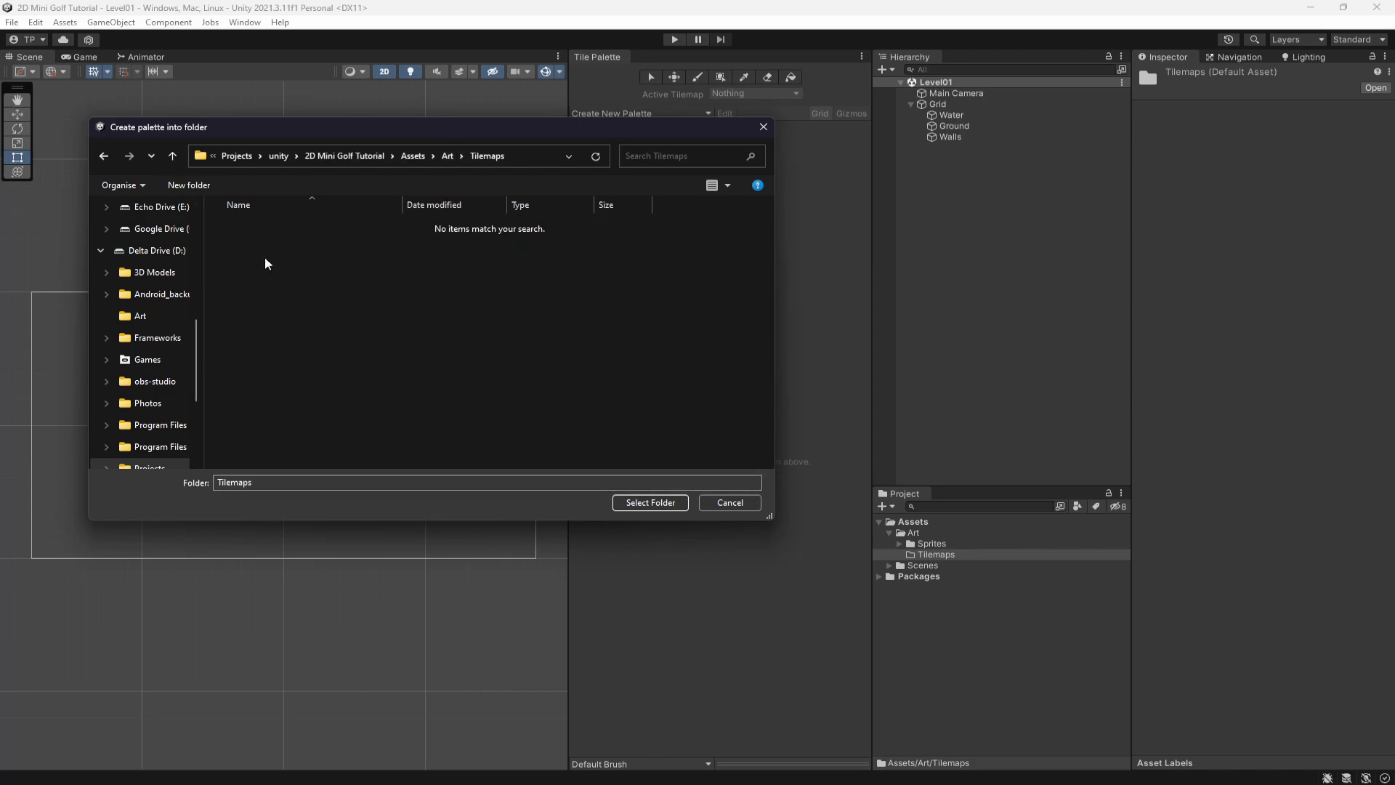
left_click(647, 502)
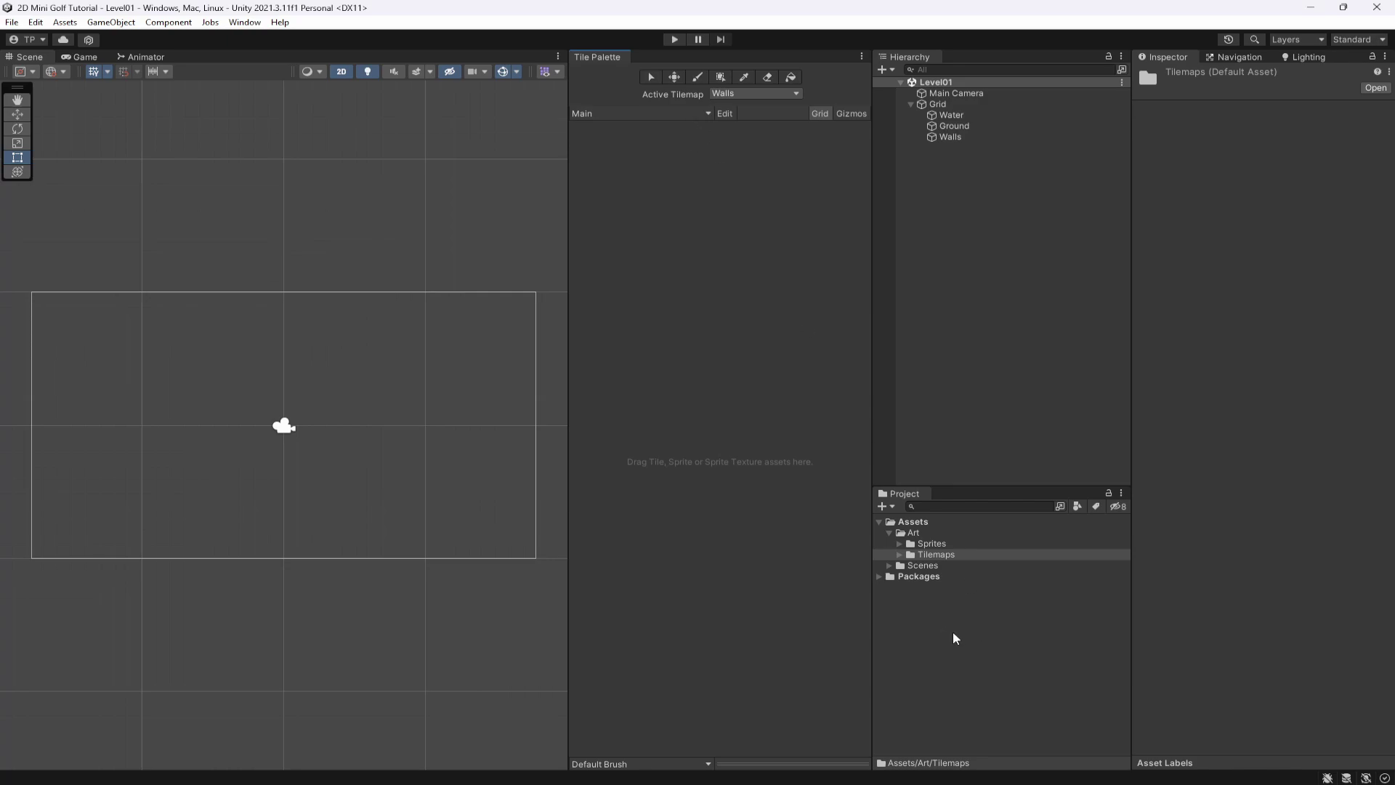
Create a Tiles folder inside Art/Tilemaps
left_click(900, 556)
right_click(910, 556)
mouse_move(1038, 195)
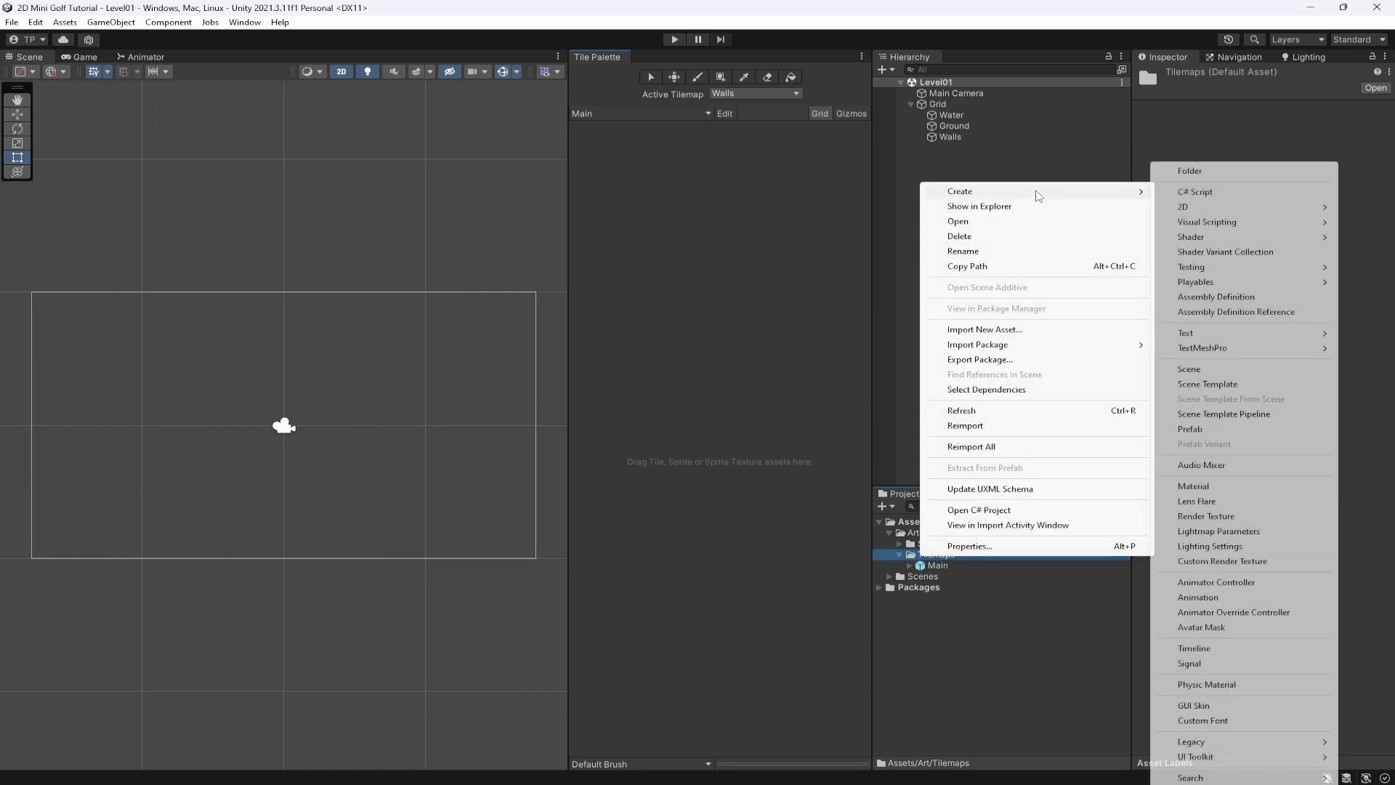
left_click(1166, 173)
type("Tiles")
key("Return")
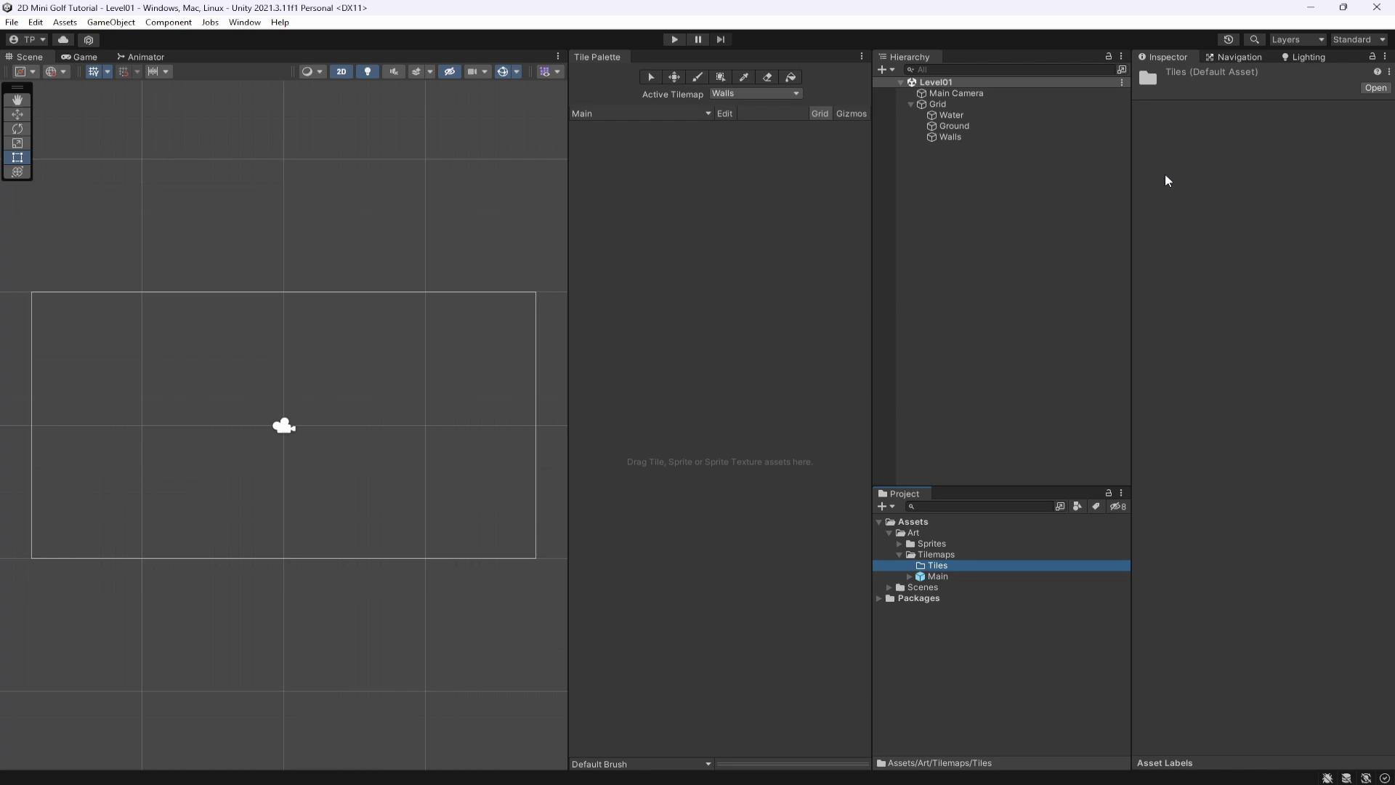
Drag the MiniGolf sprites into the Main palette, generating the tiles into Art/Tilemaps/Tiles
left_click(901, 555)
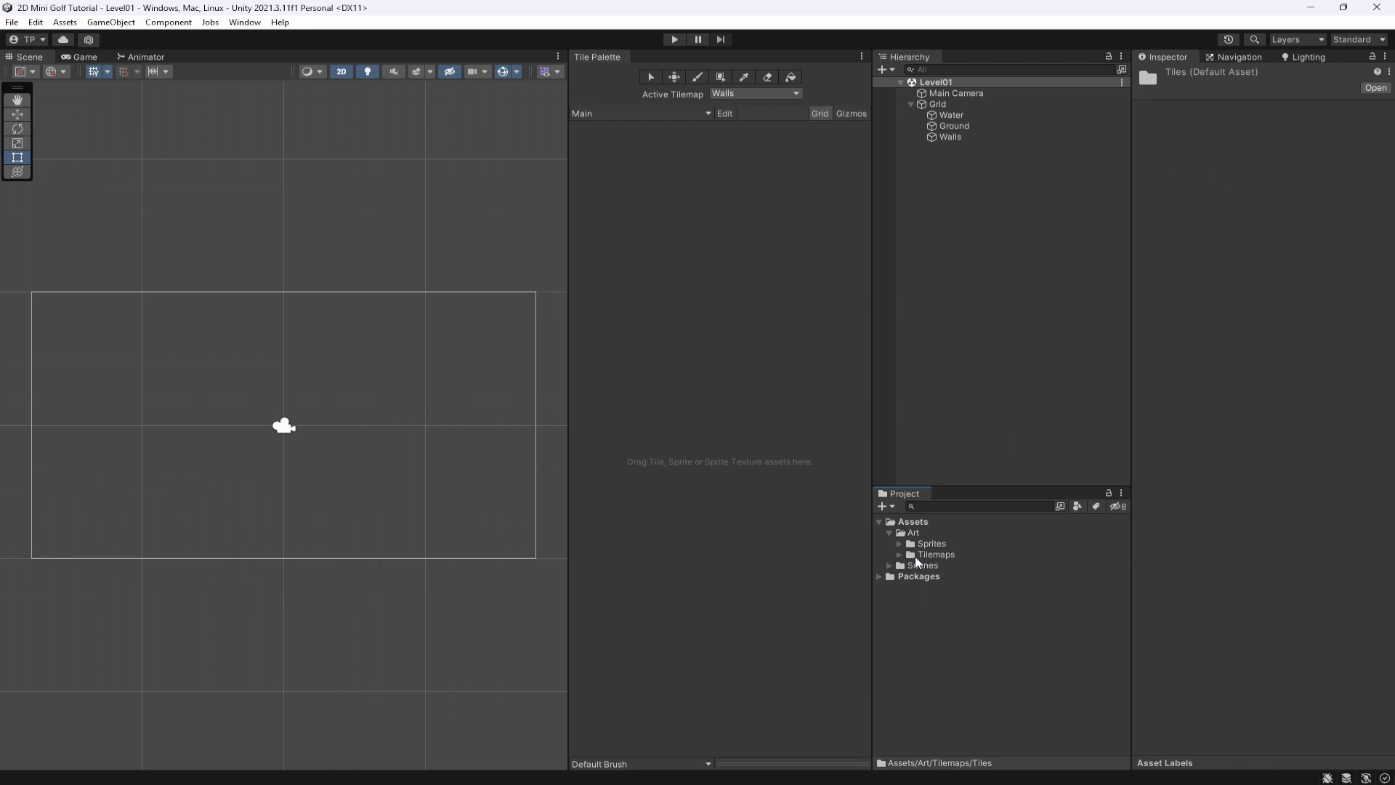
left_click(899, 547)
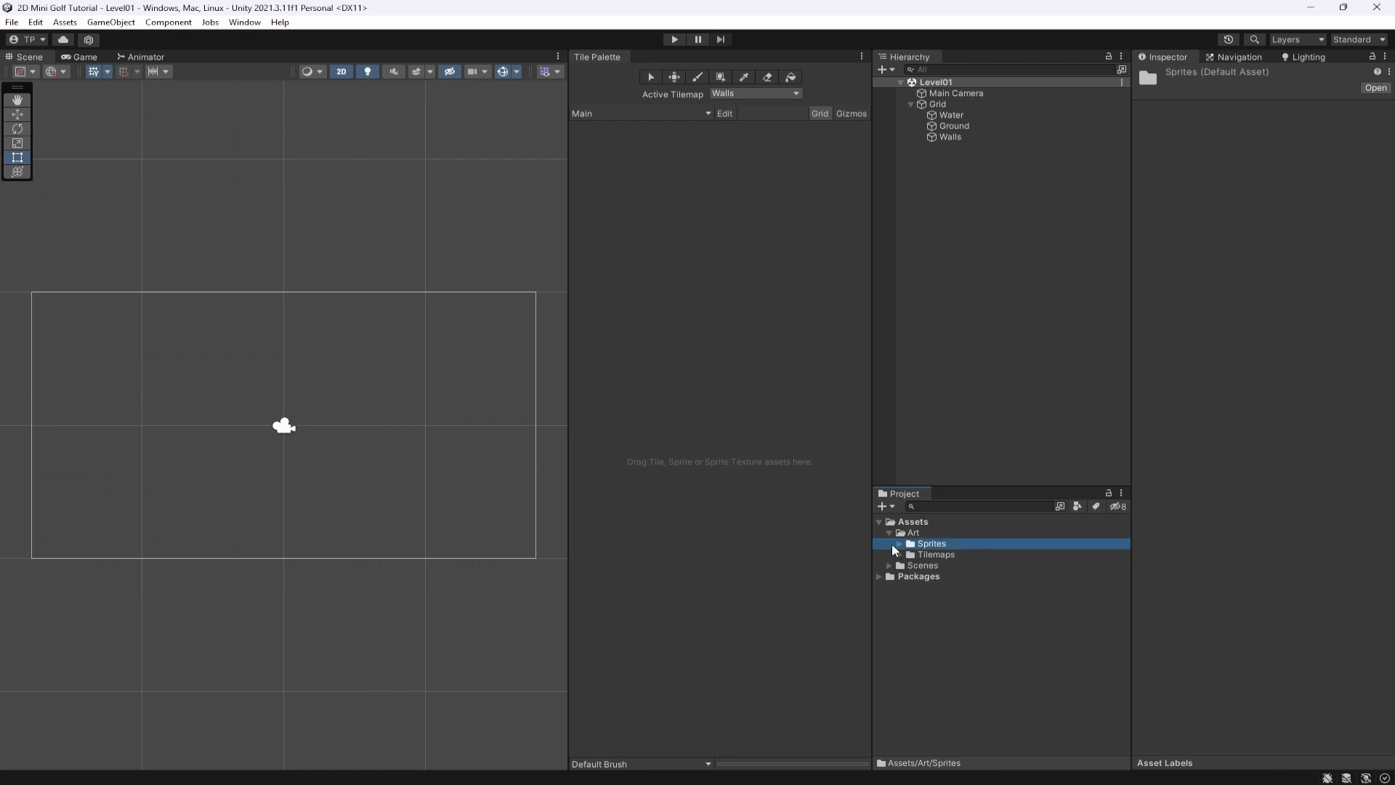
left_click_drag(938, 556, 644, 250)
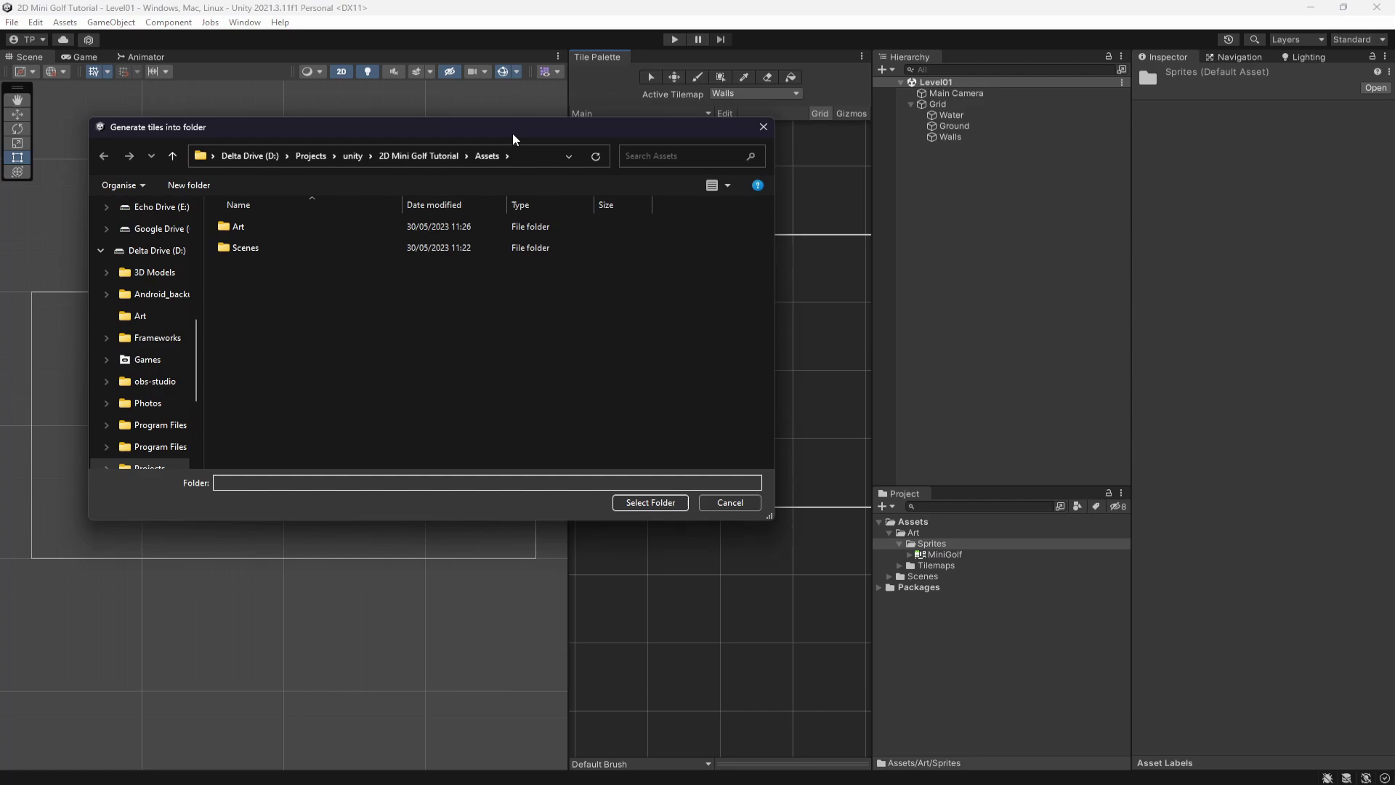
left_click_drag(512, 133, 563, 184)
double_click(317, 276)
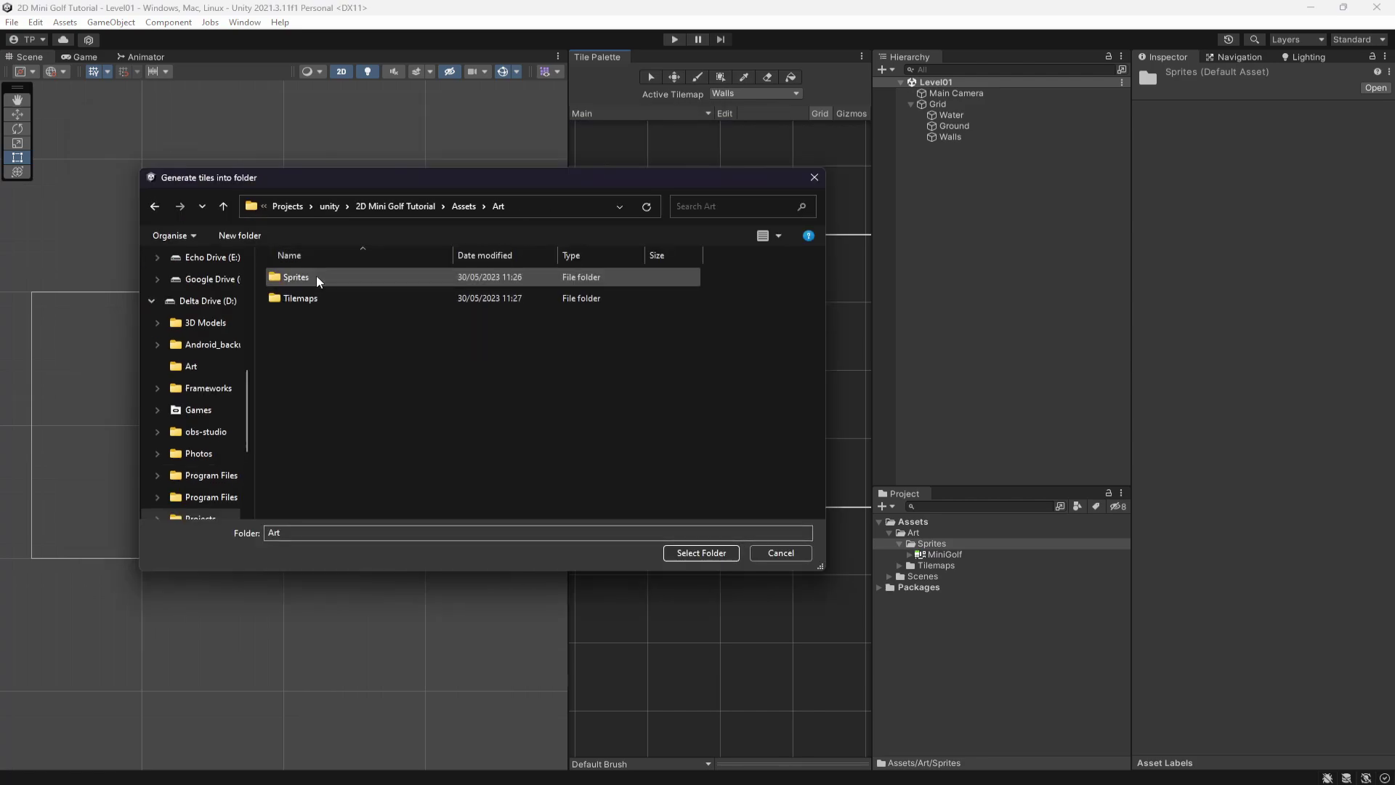
double_click(313, 298)
double_click(319, 276)
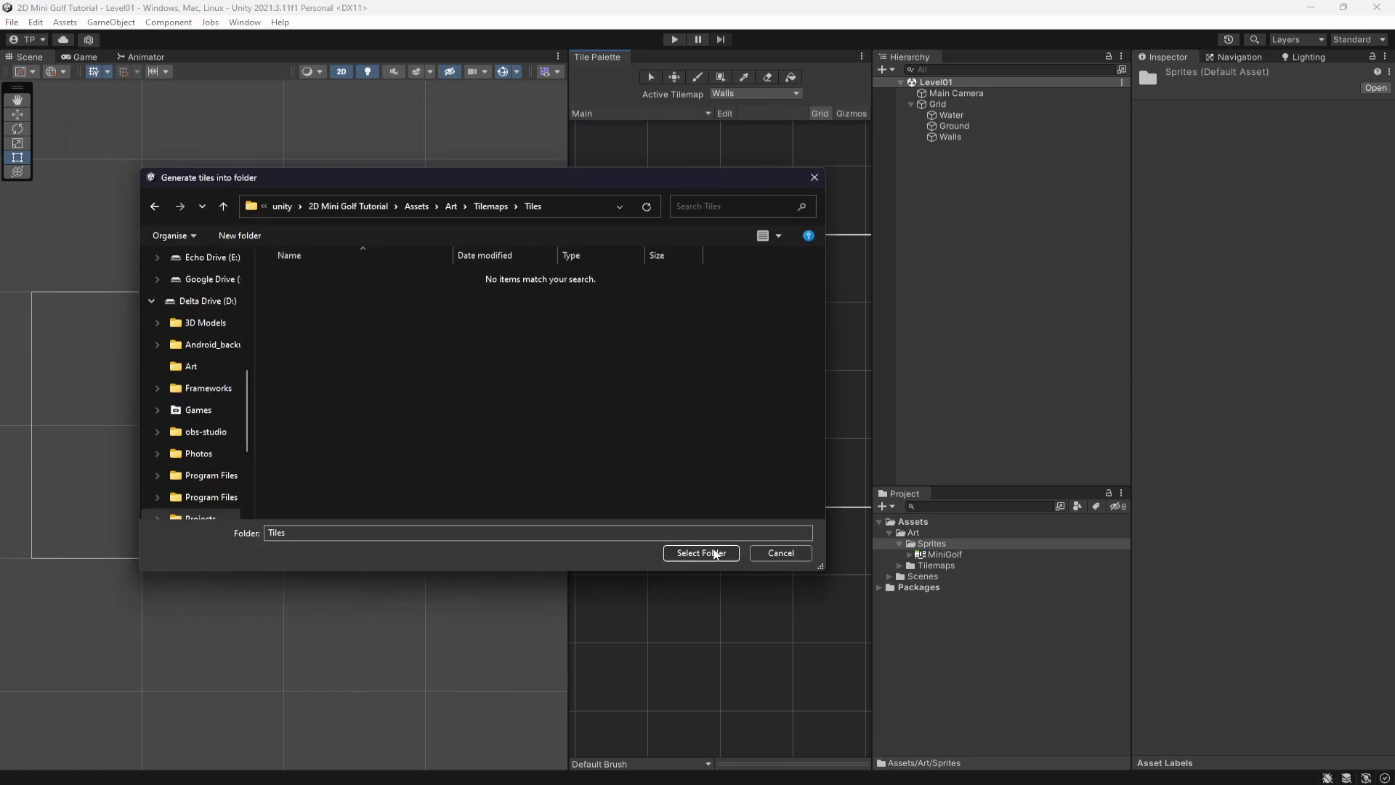
left_click(713, 556)
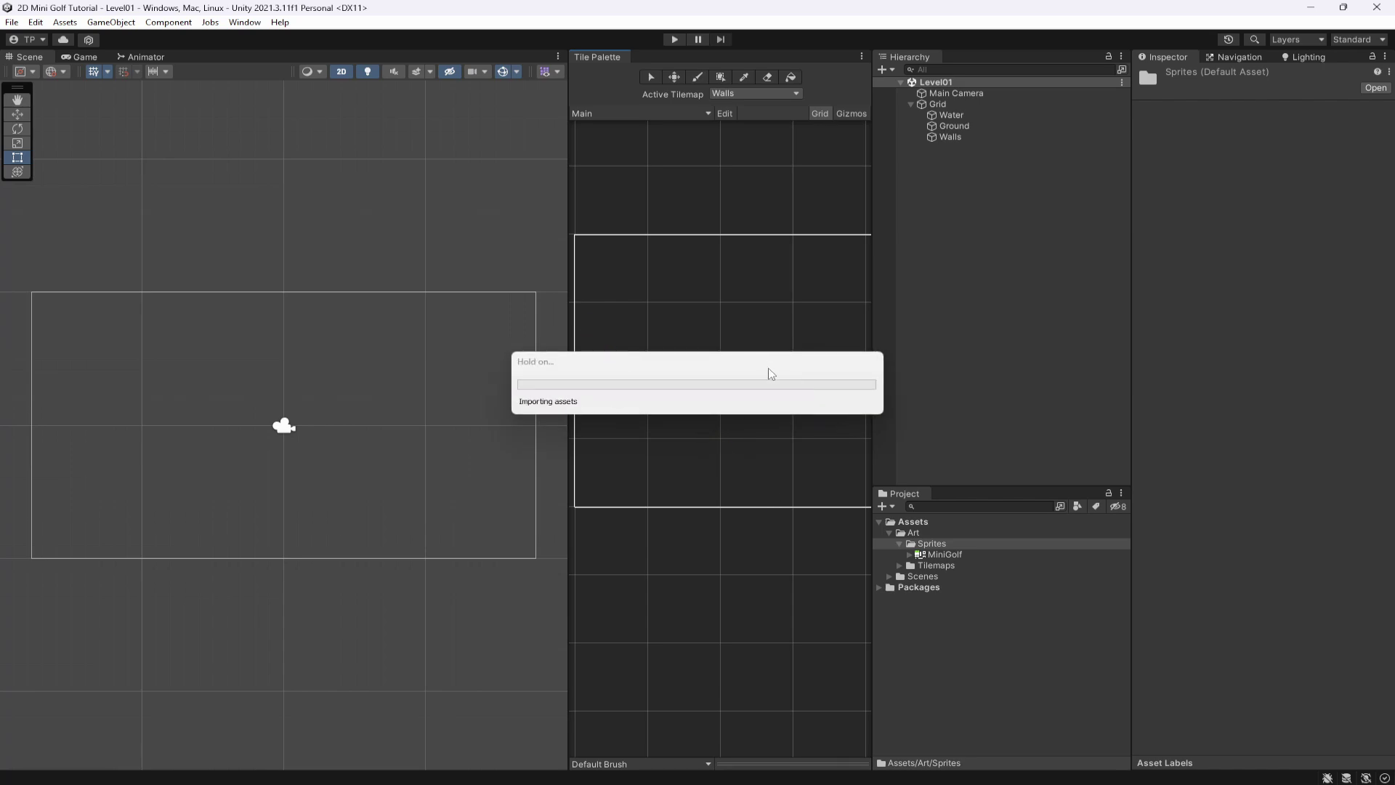
scroll(720, 344, "up", 2)
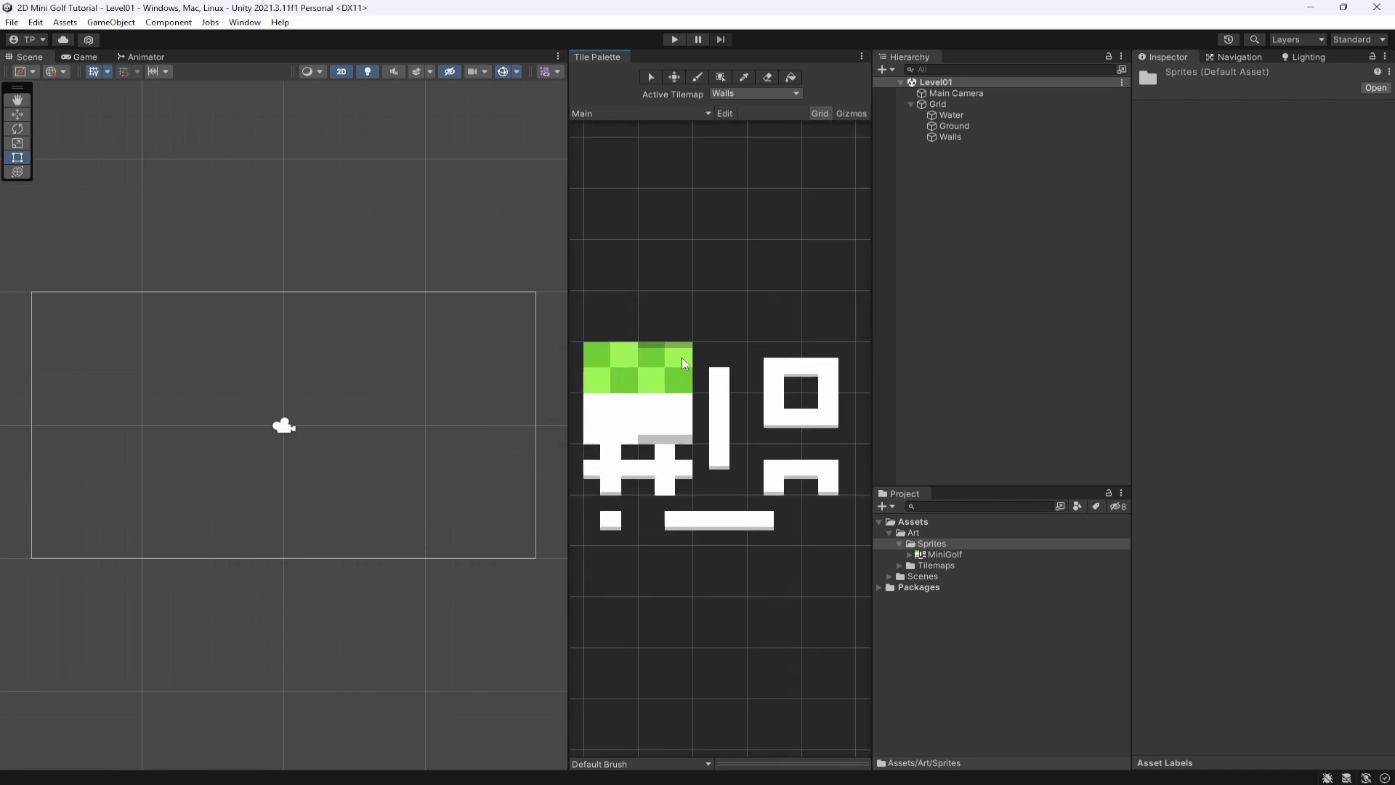
Set the Main Camera background to light blue 3BC8FF and copy its hex value
left_click(663, 429)
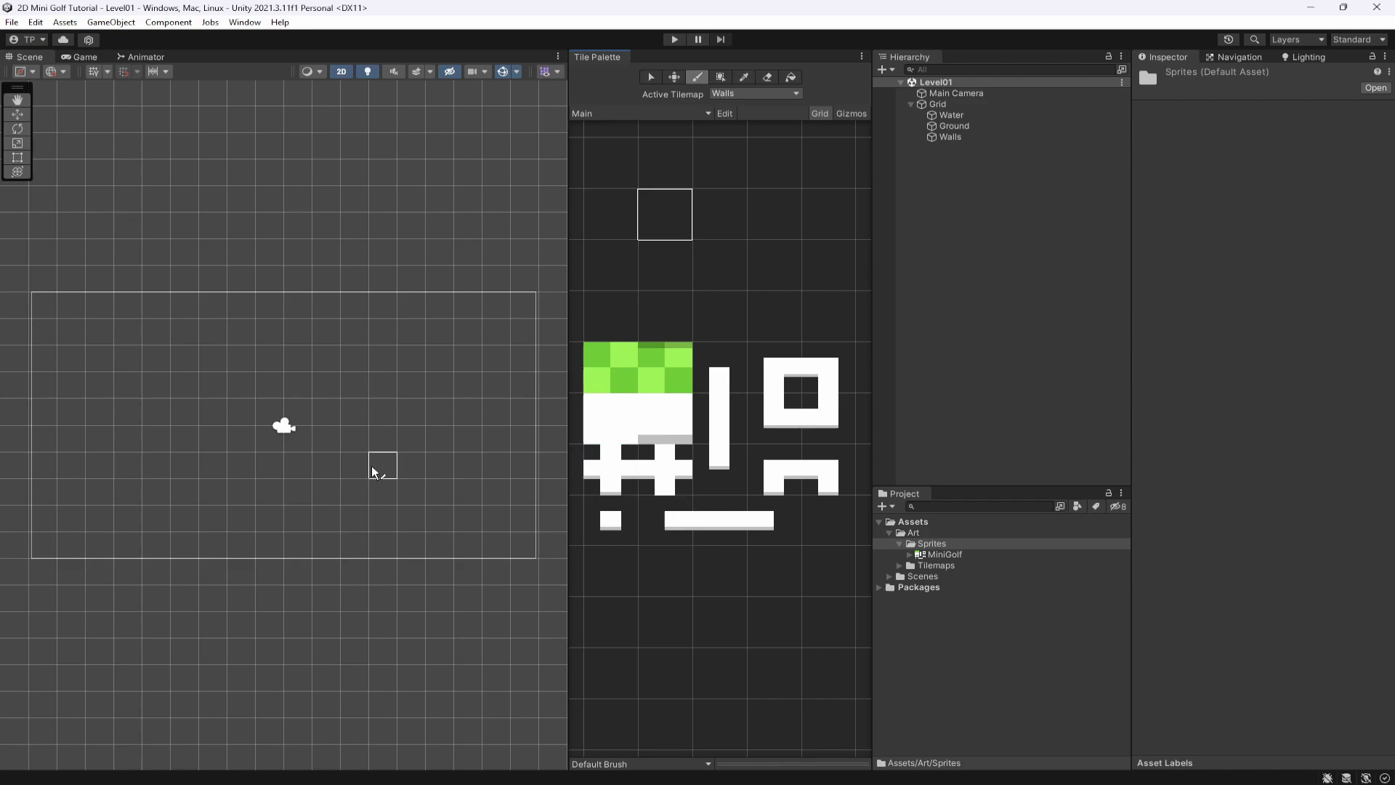
left_click(85, 58)
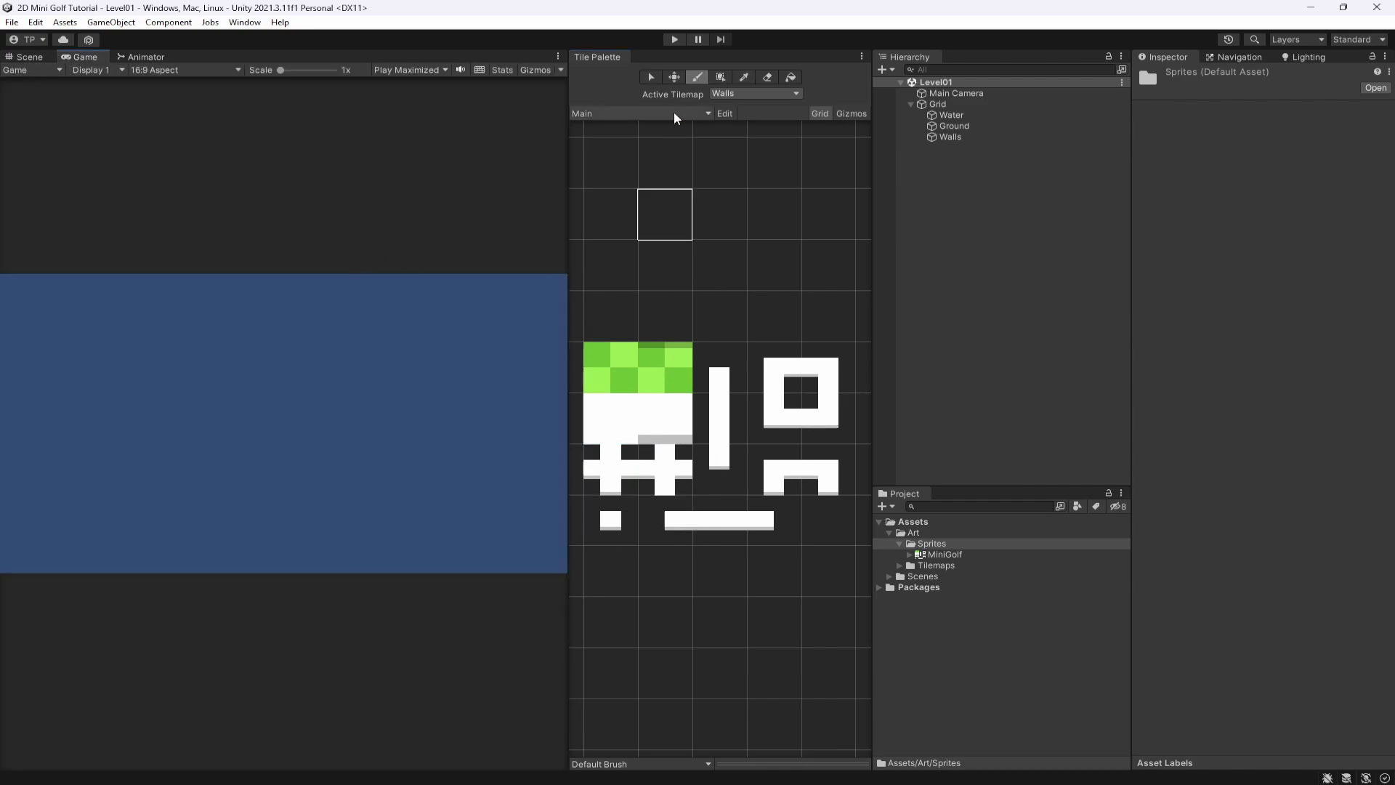
left_click(28, 57)
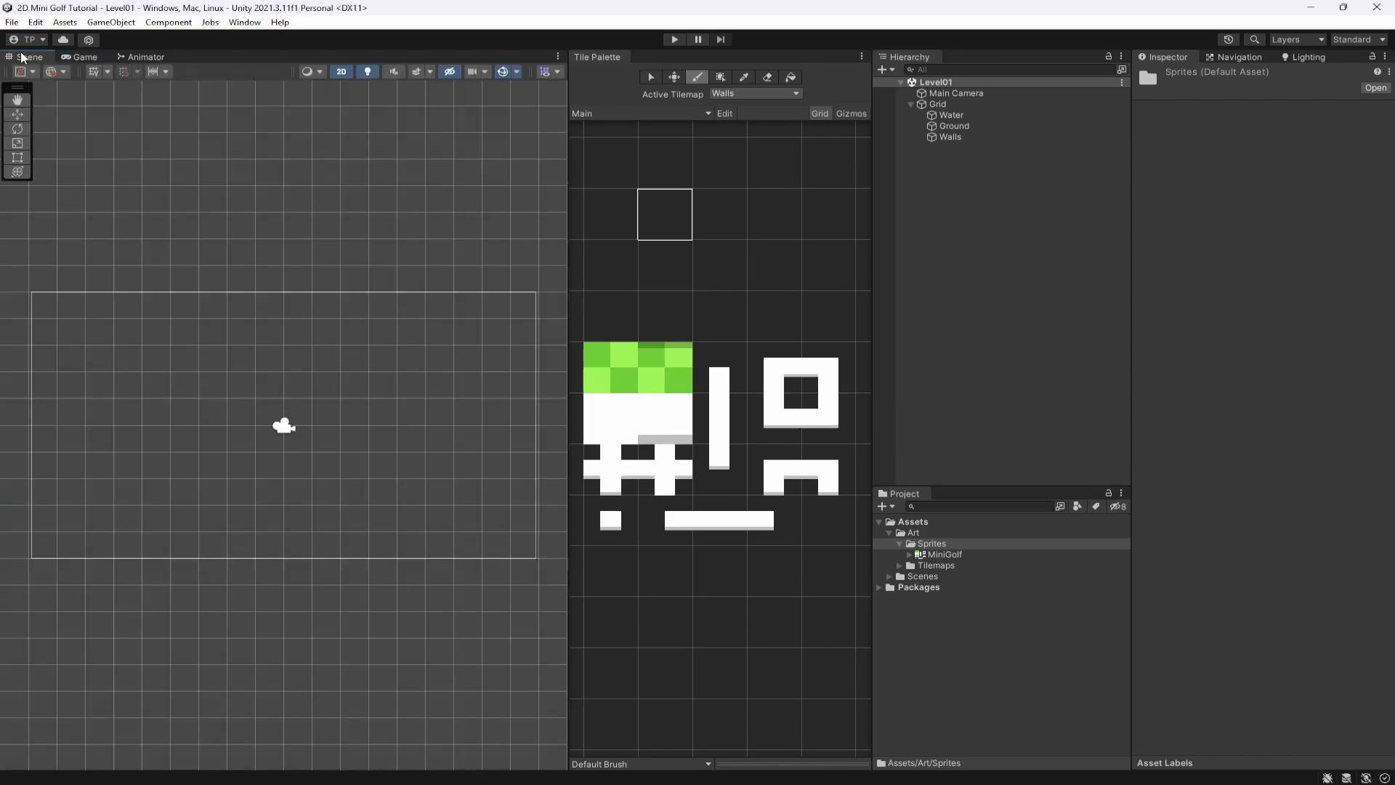
left_click(81, 57)
left_click(957, 92)
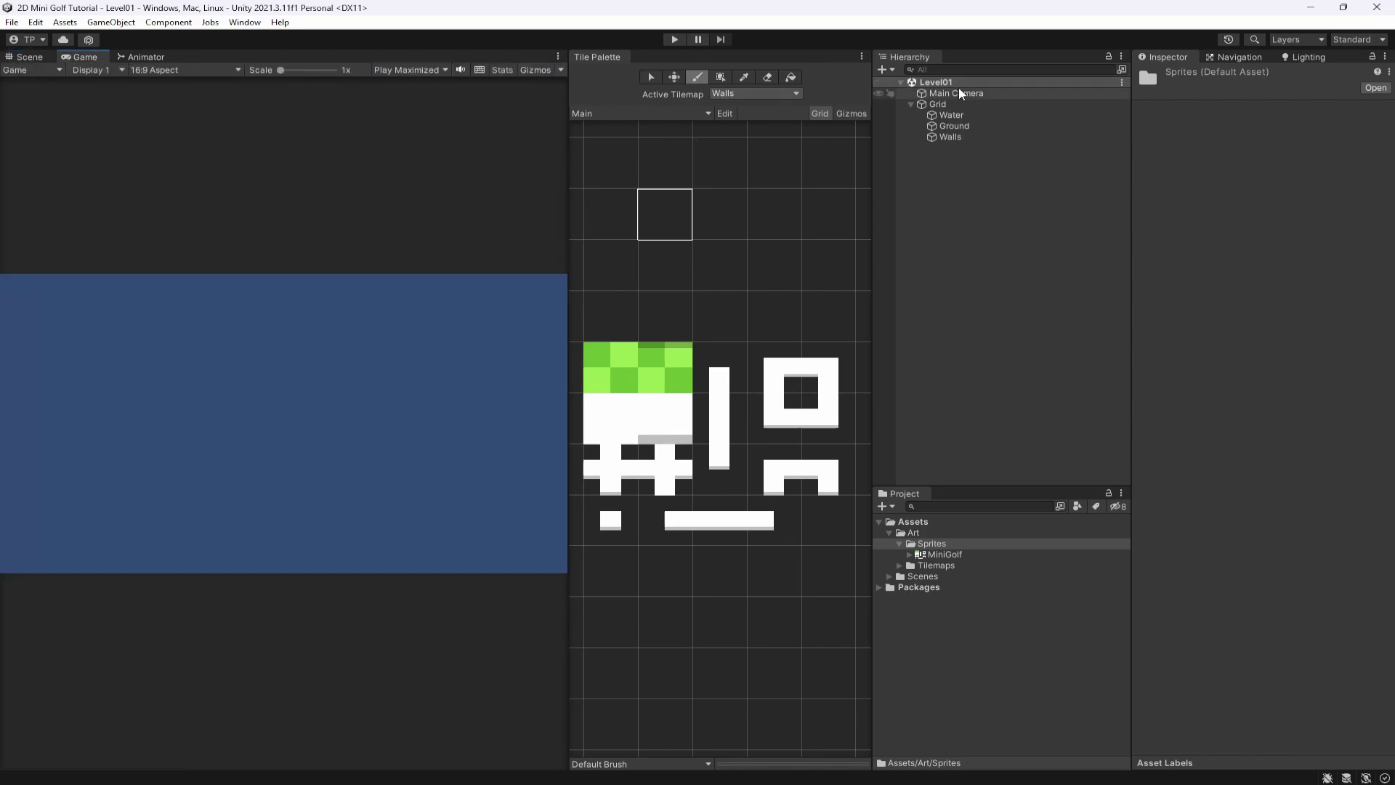
left_click(1311, 195)
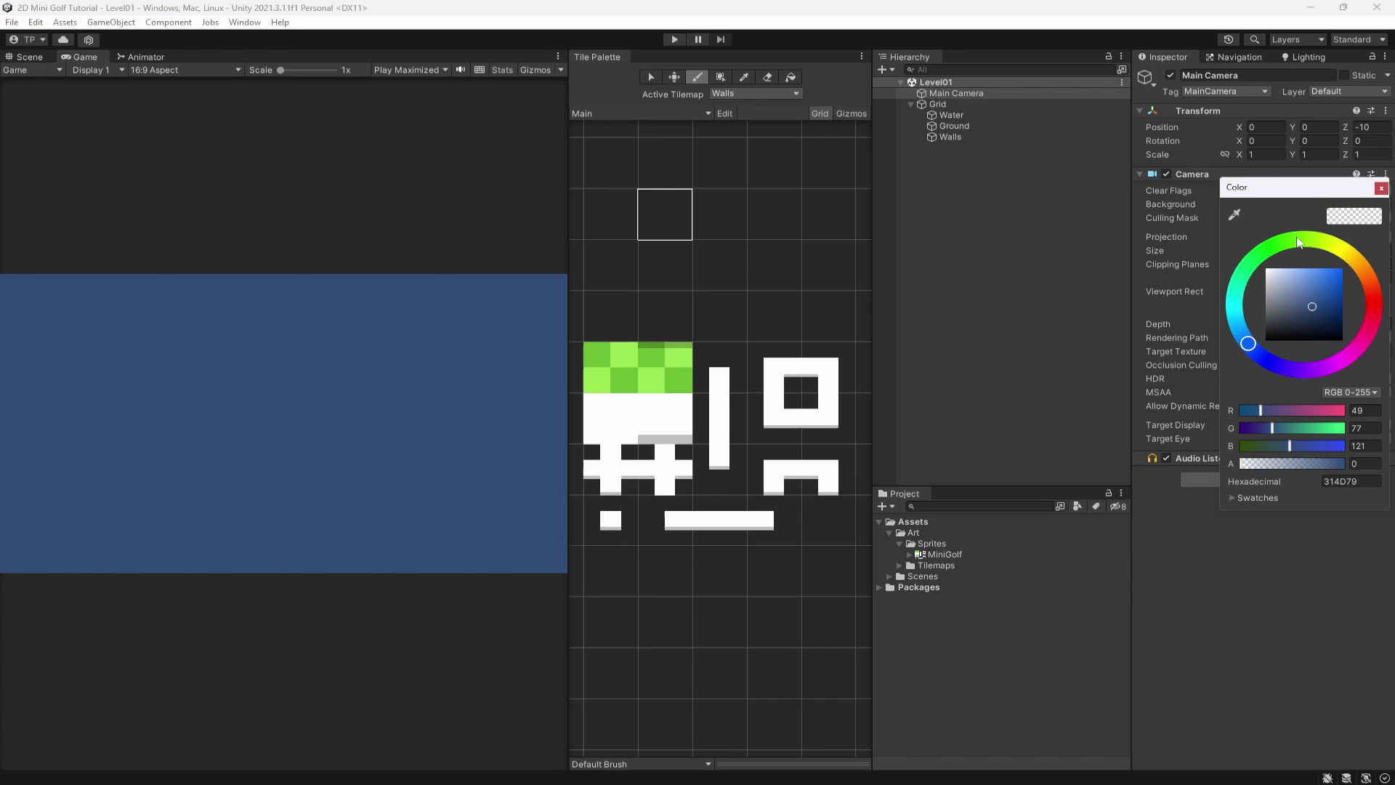
left_click_drag(1248, 343, 1327, 242)
left_click_drag(1235, 308, 1234, 331)
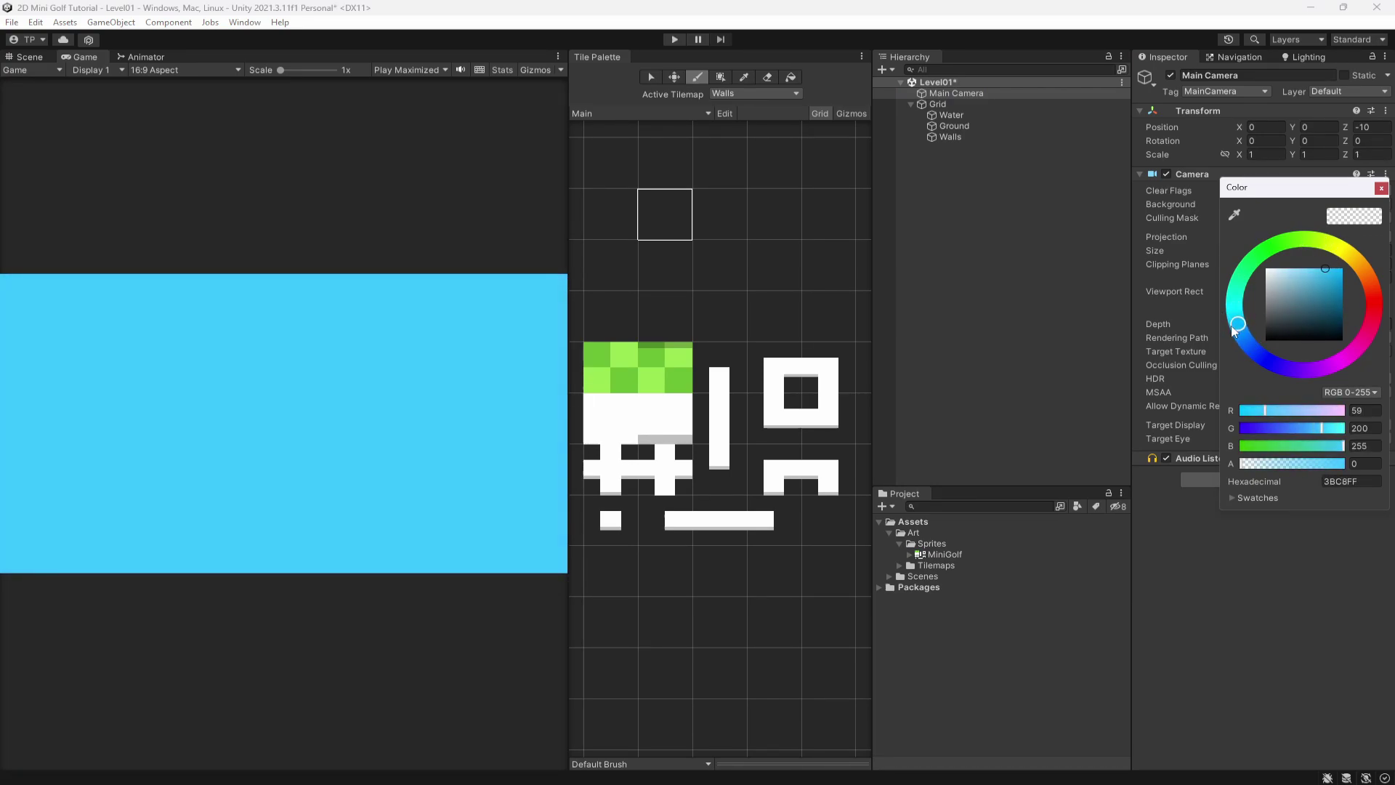
left_click(1316, 481)
left_click(1381, 188)
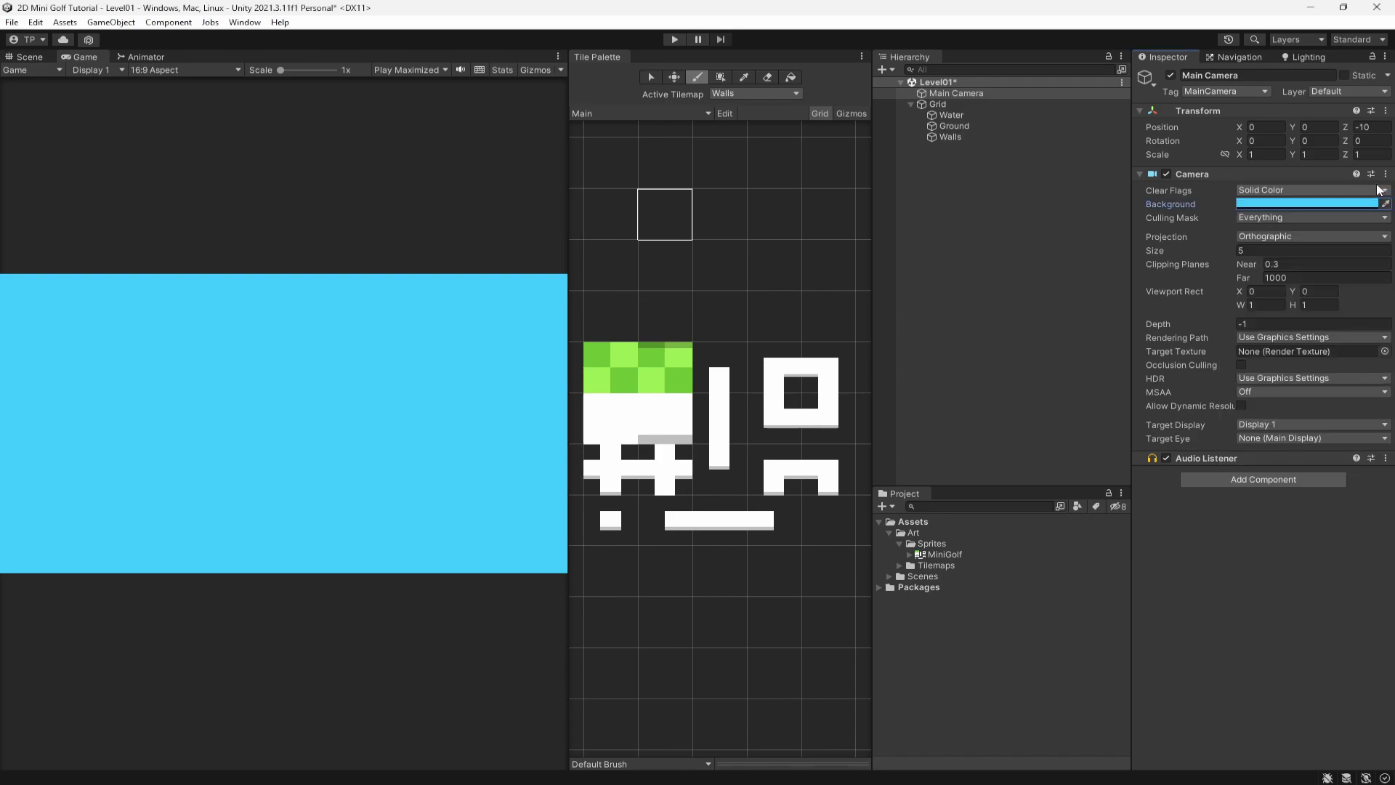
Paste the 3BC8FF hex into the Water tilemap's Tilemap Color
left_click(977, 116)
left_click(1277, 206)
left_click(1366, 492)
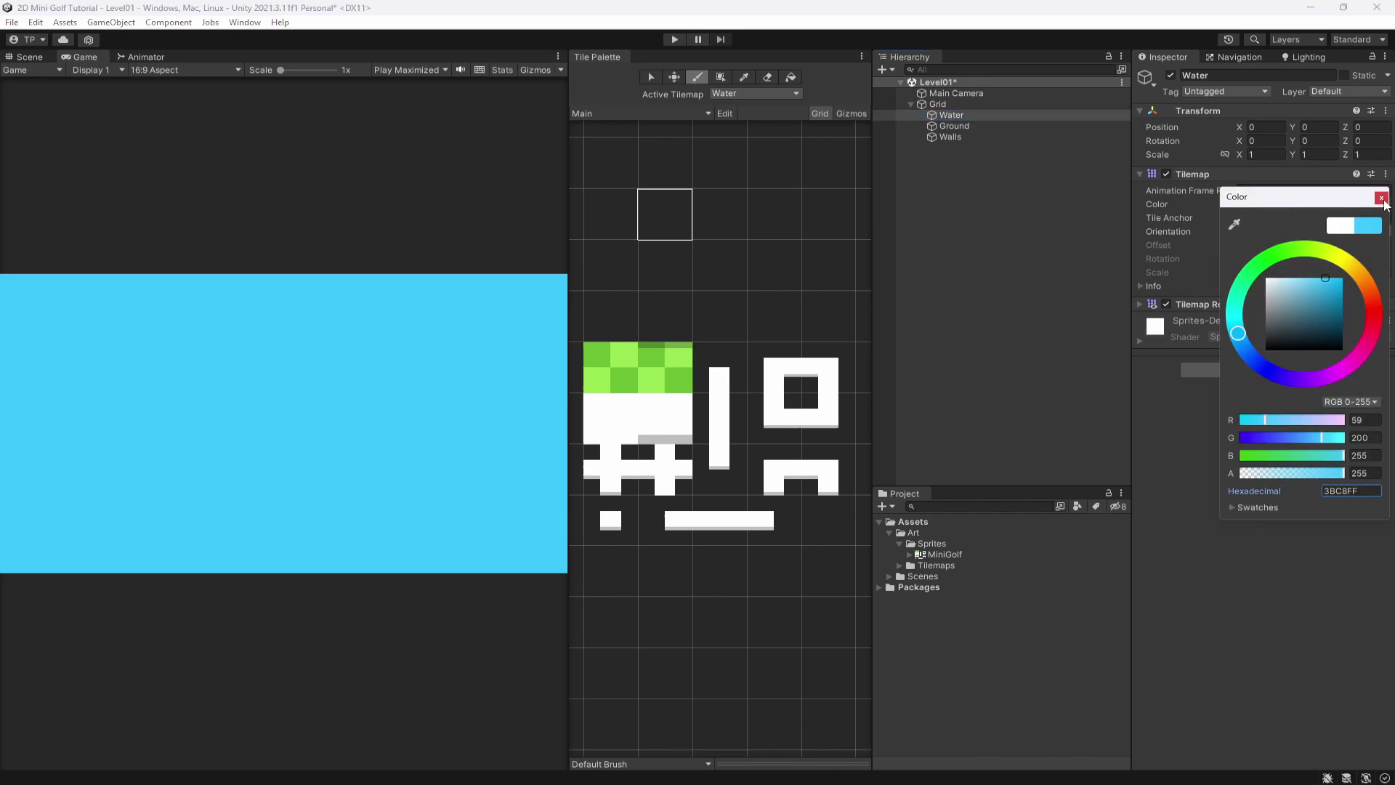
left_click(1382, 197)
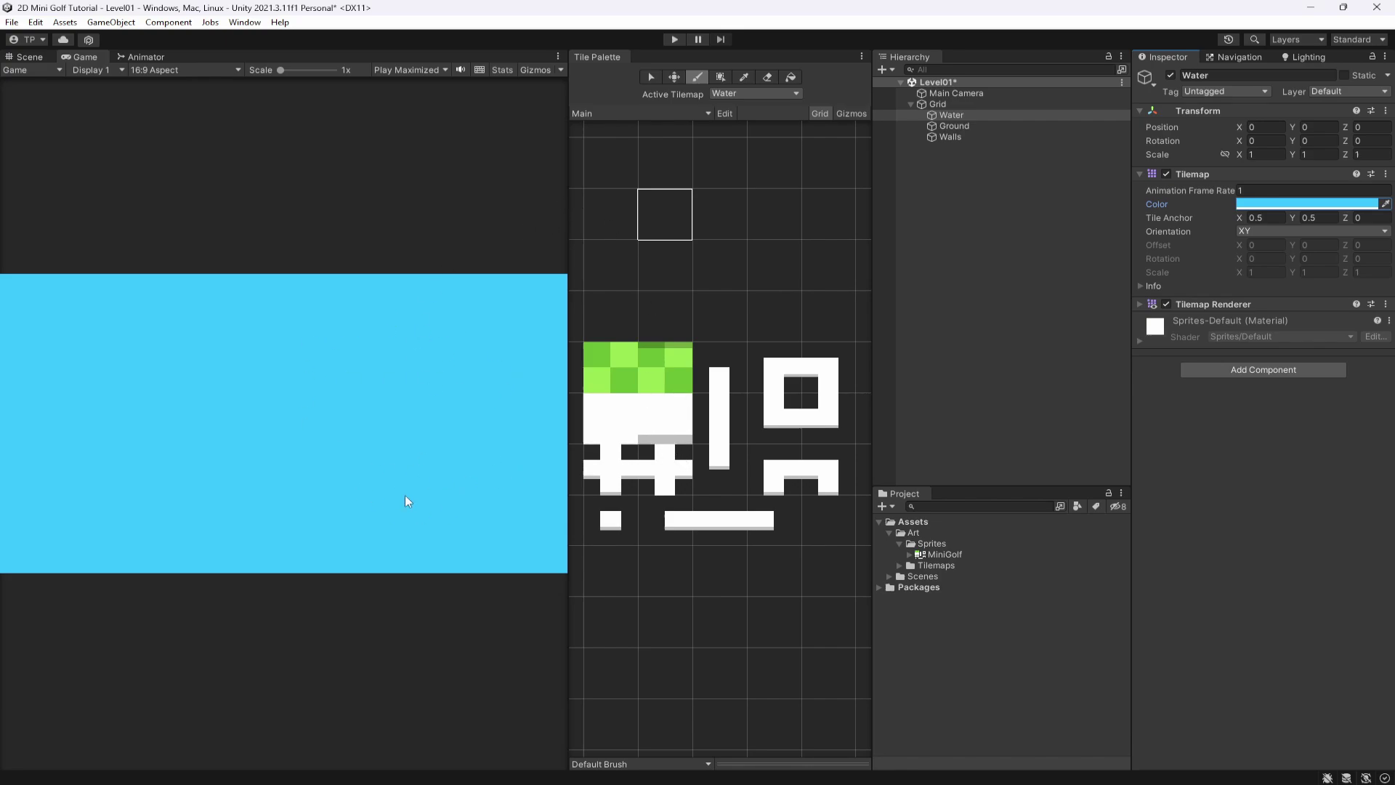
left_click(251, 480)
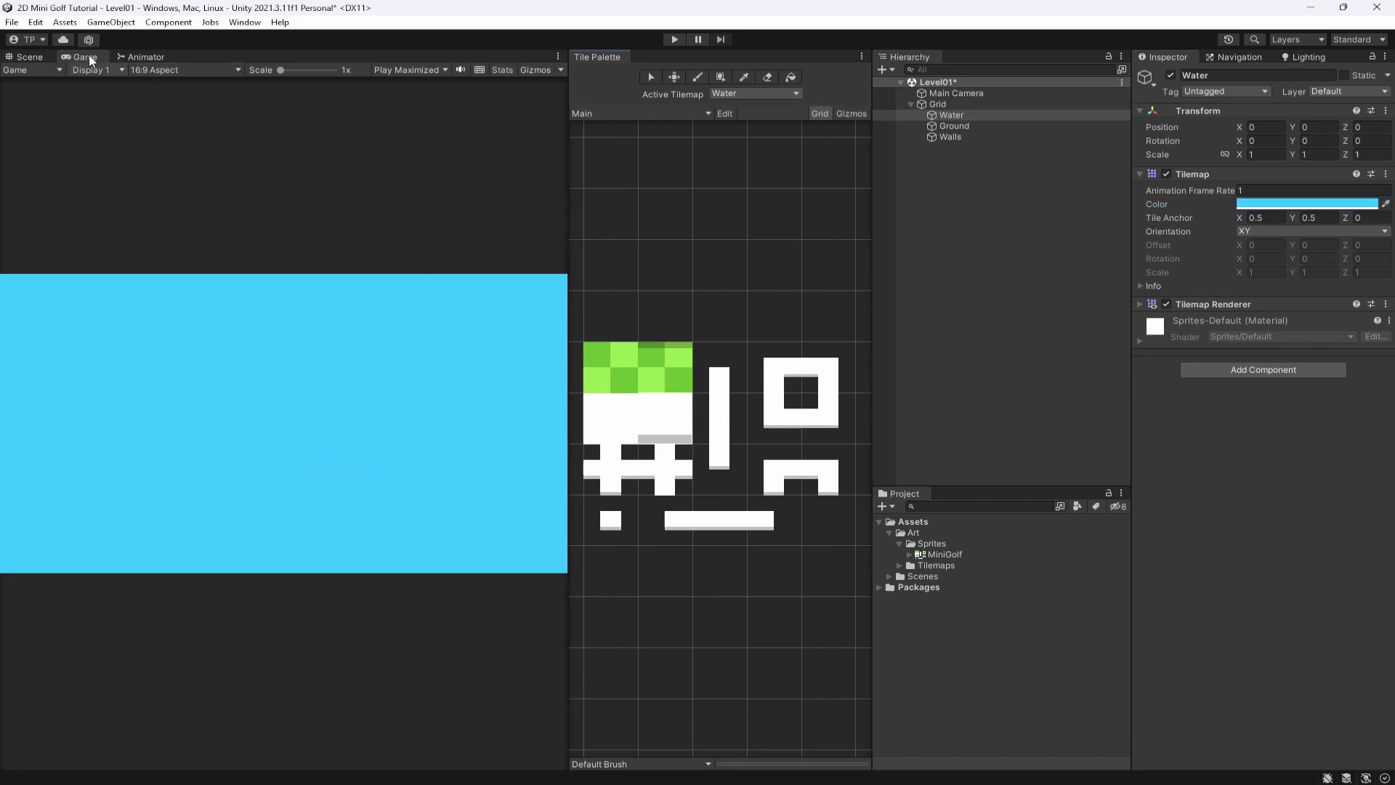
left_click(29, 57)
Make Ground the active tilemap and box-fill a large checkered grass rectangle
left_click(666, 434)
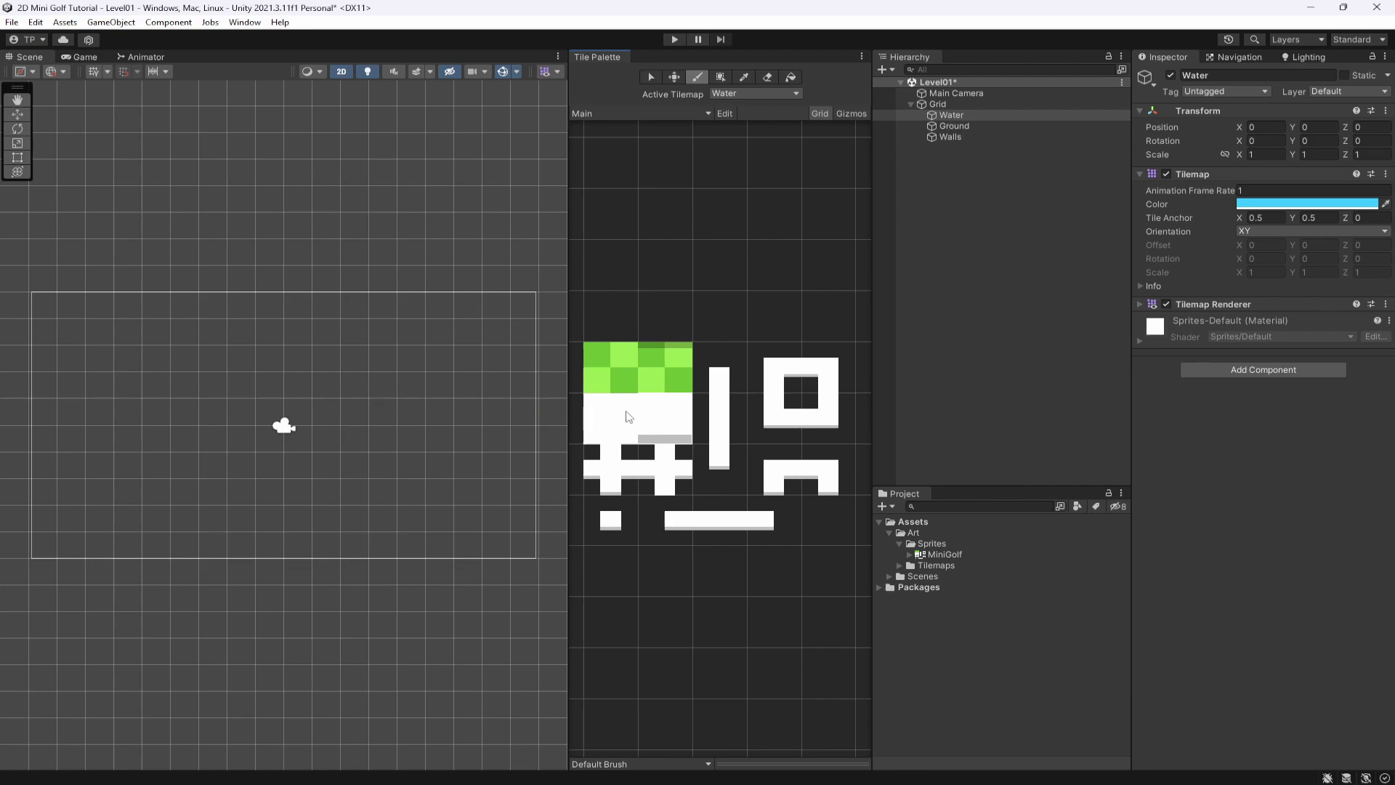
left_click(725, 93)
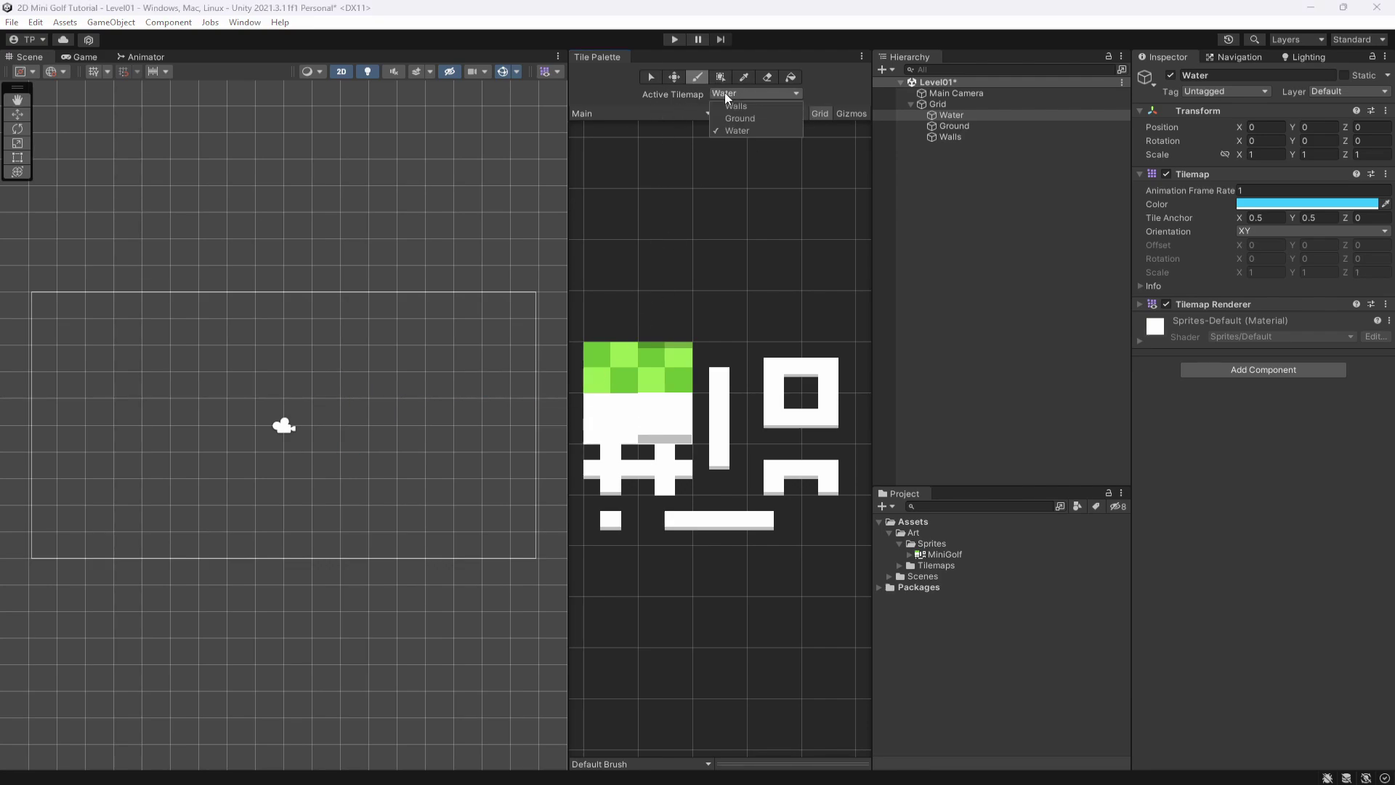
left_click(748, 120)
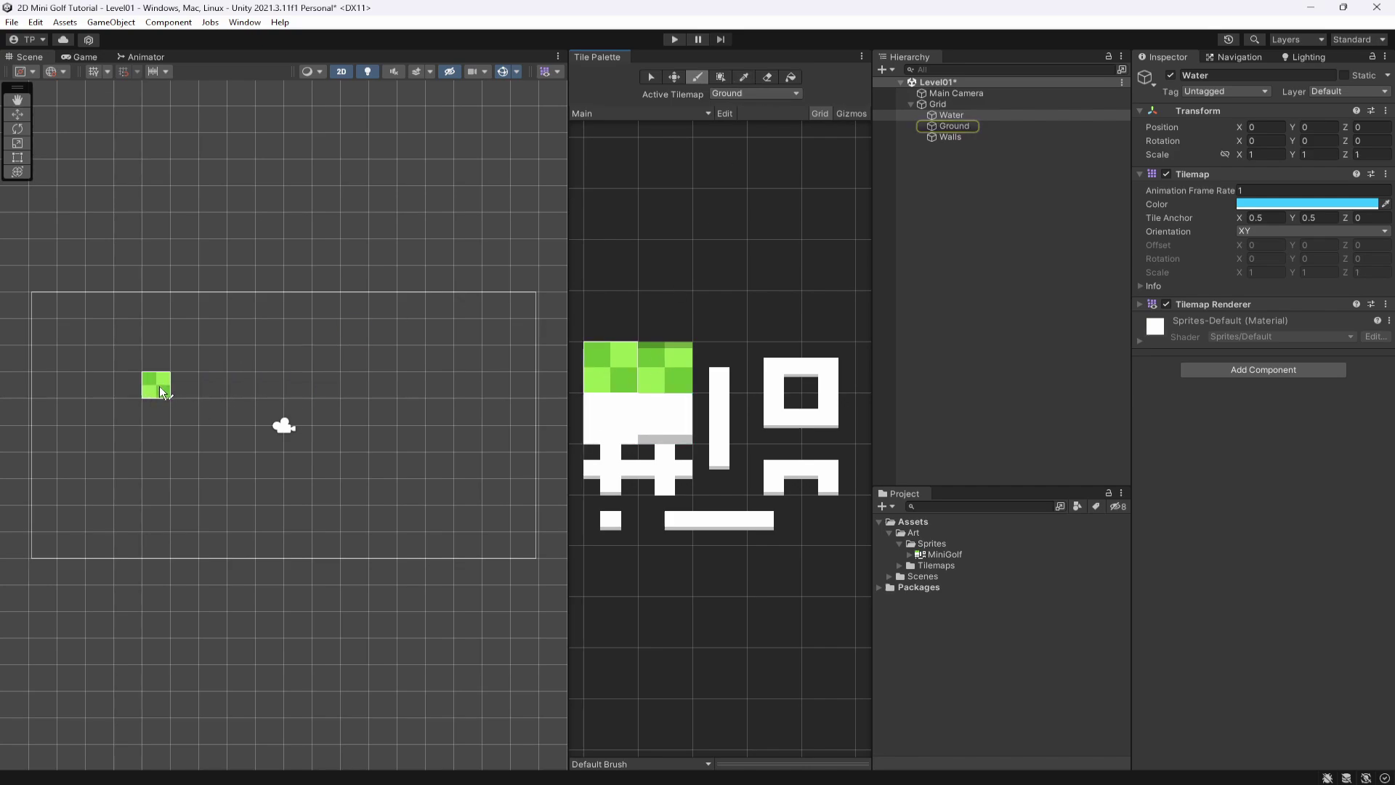
left_click(722, 78)
left_click_drag(164, 362, 416, 496)
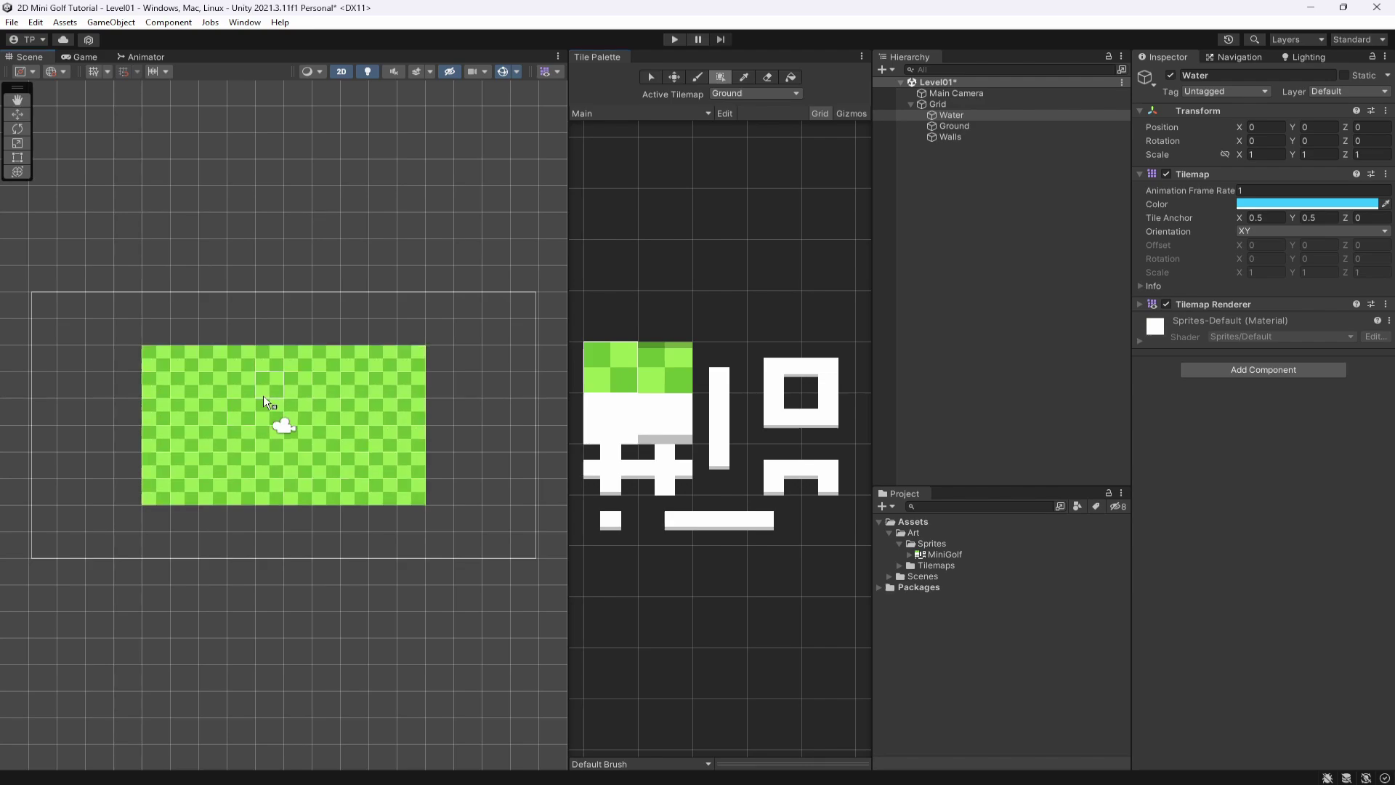
Repaint the grass area's top row with an edged grass tile
left_click(685, 375)
left_click_drag(153, 357, 418, 359)
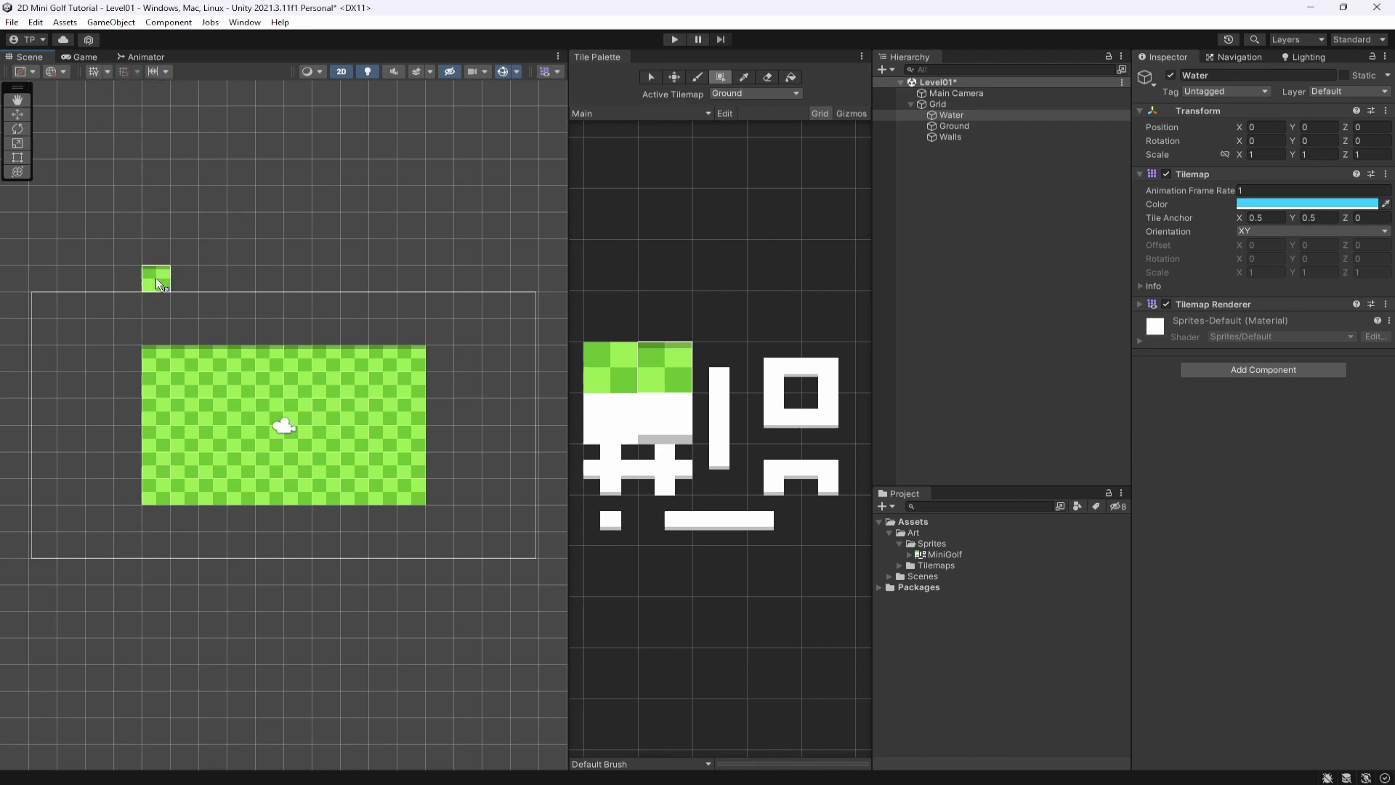
scroll(325, 334, "up", 2)
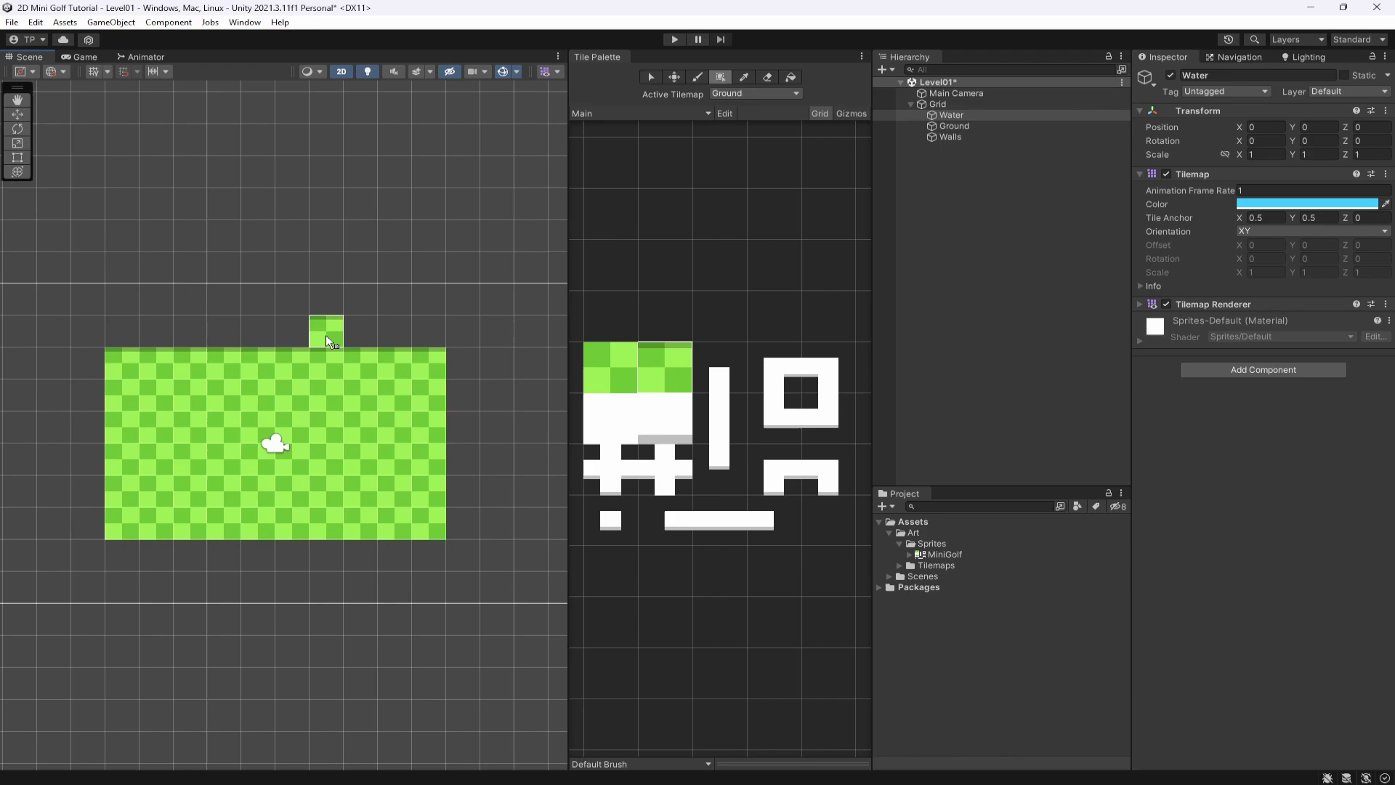
scroll(327, 337, "down", 1)
middle_click_drag(327, 338, 349, 295)
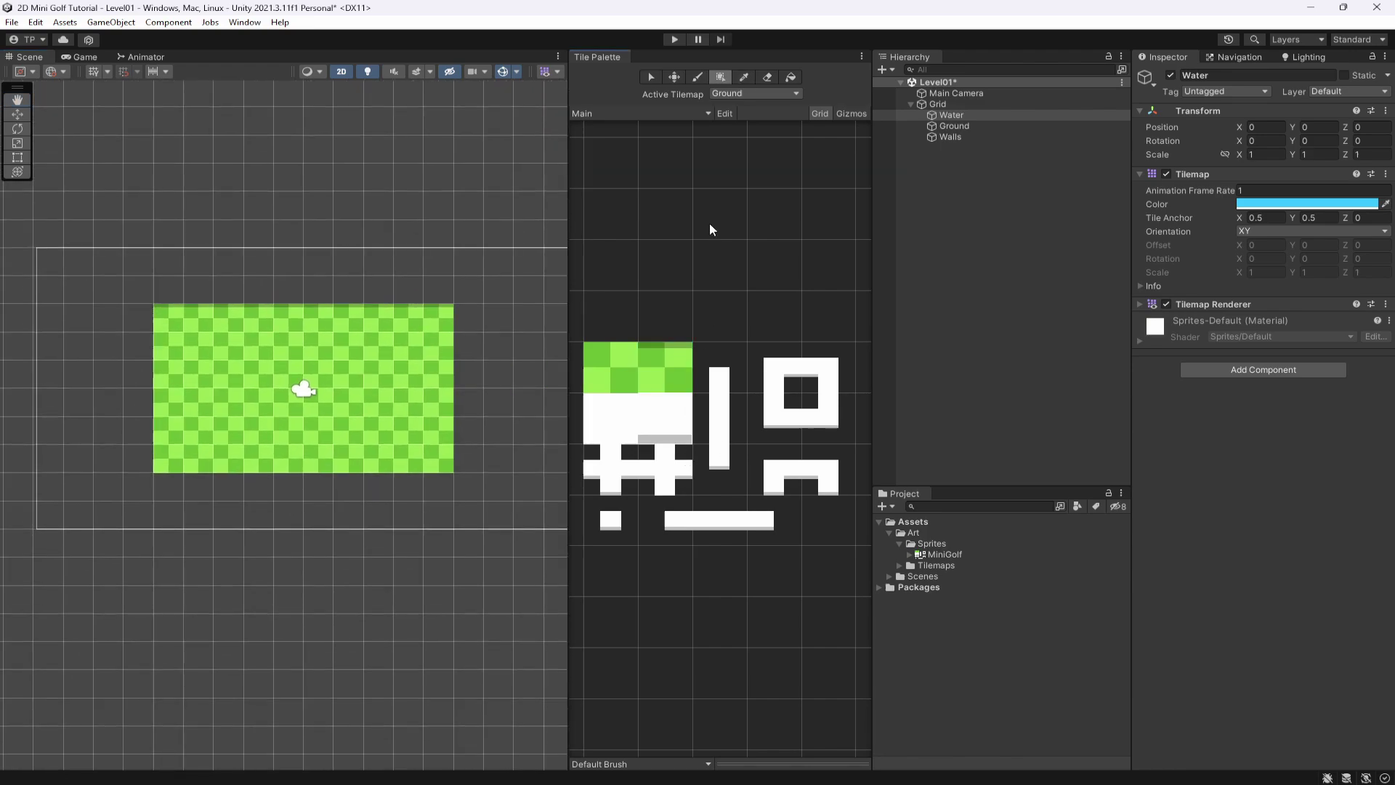
left_click(743, 93)
left_click(736, 106)
left_click(741, 93)
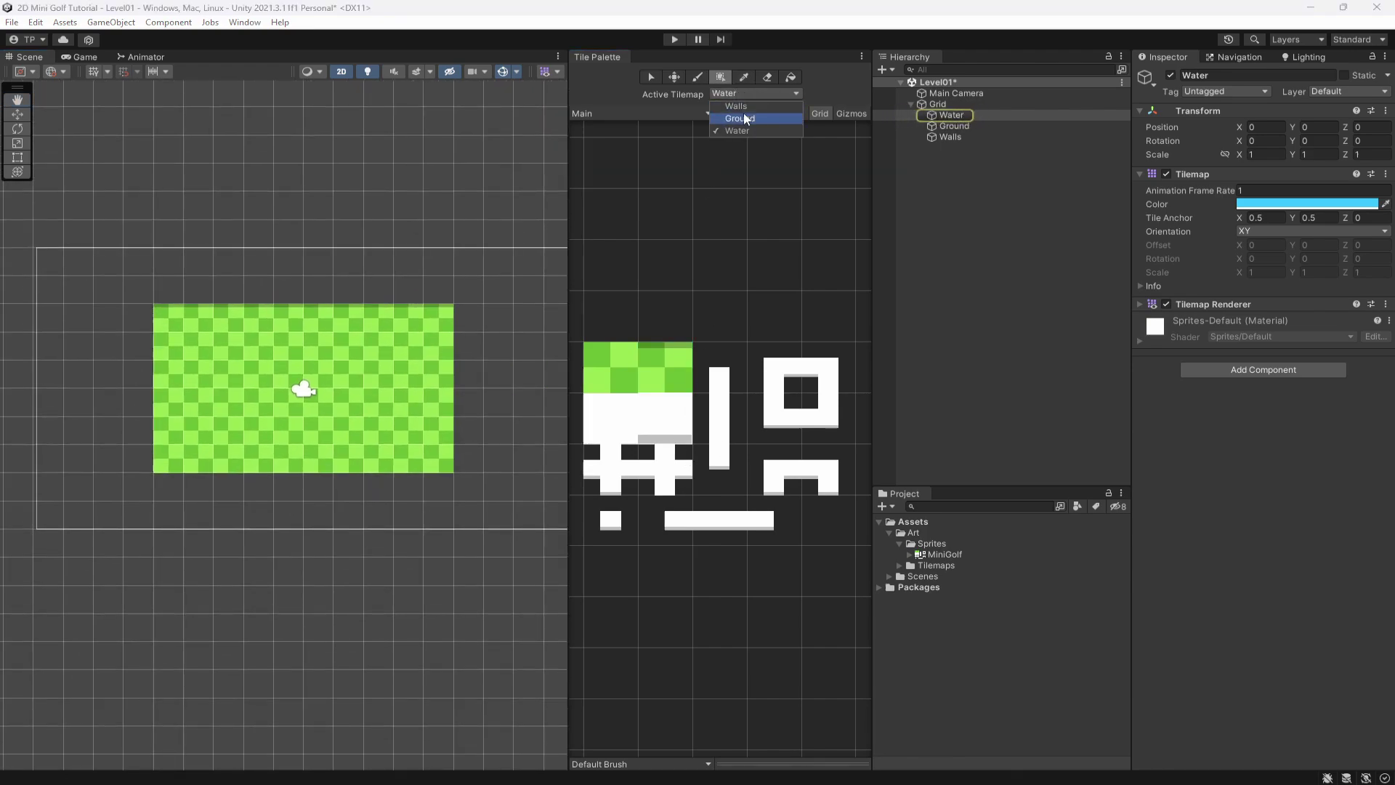
On the Walls tilemap, box-fill white wall rows above, beside and below the grass
left_click(735, 131)
left_click(676, 407)
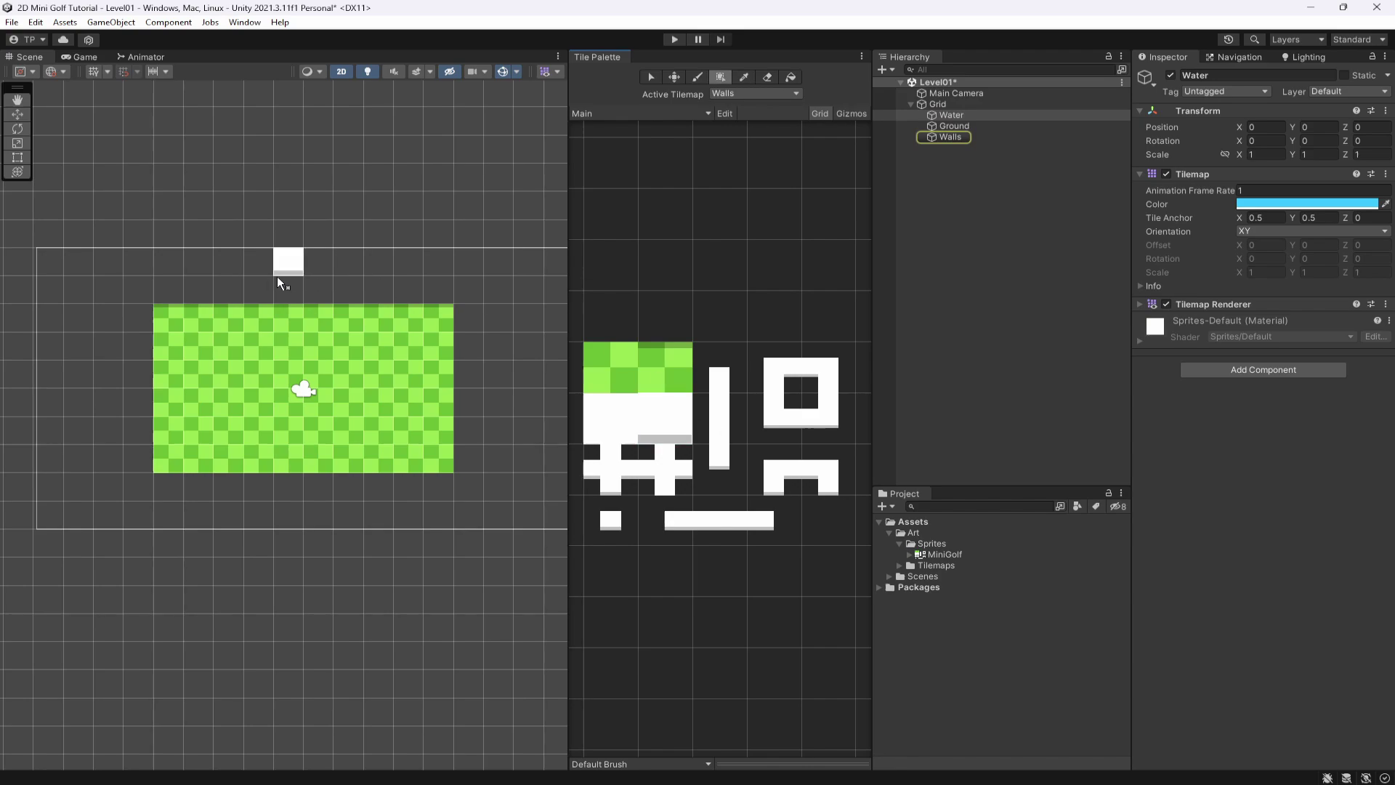
left_click_drag(174, 290, 442, 289)
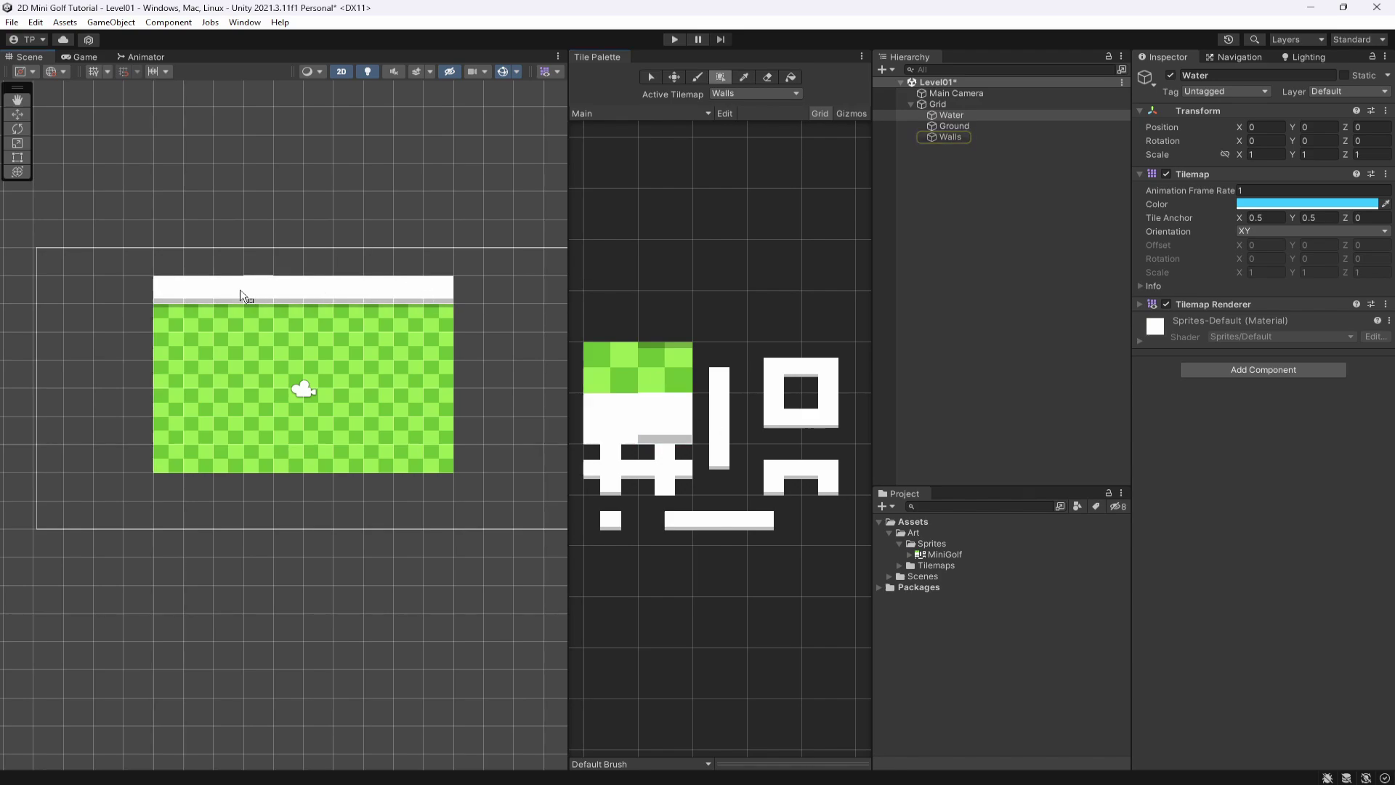
left_click(642, 454)
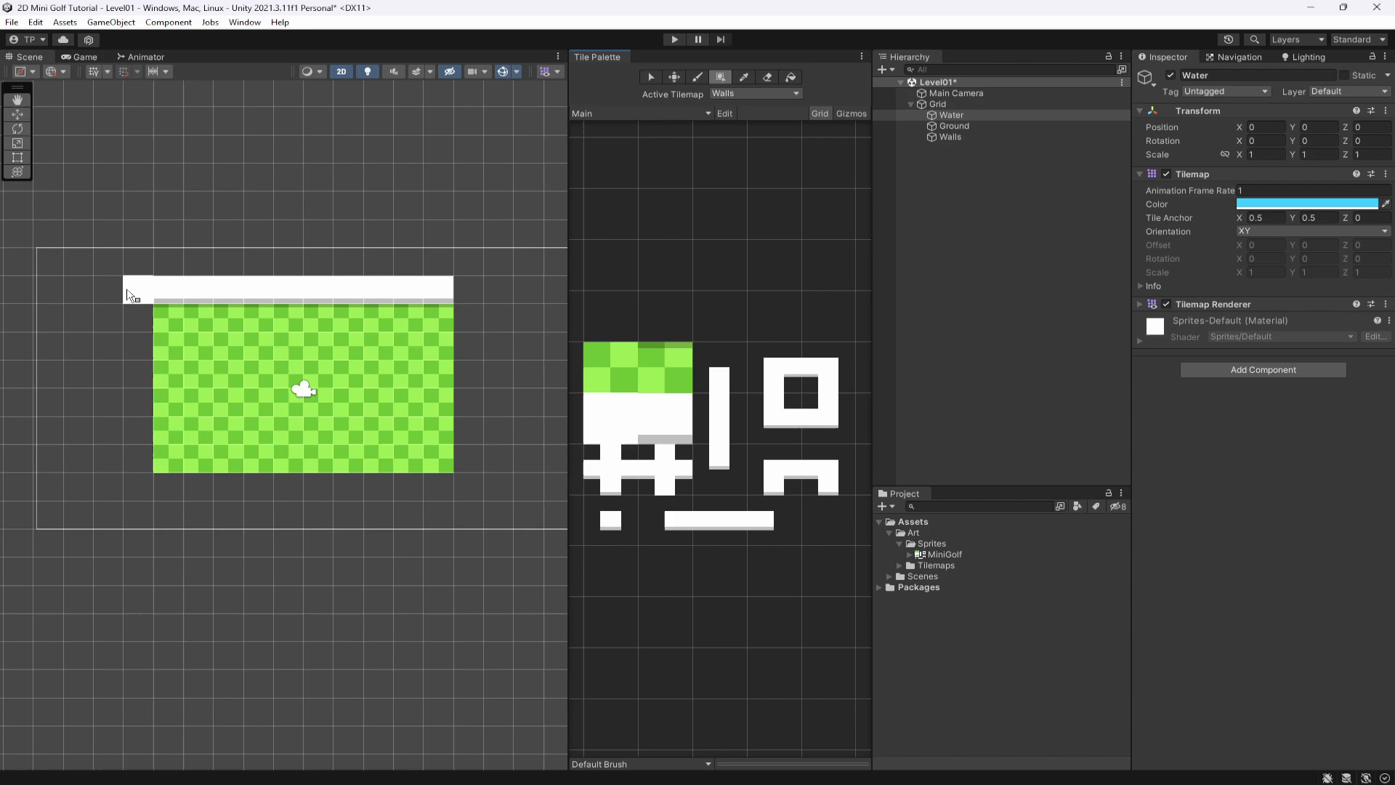
left_click_drag(138, 290, 143, 460)
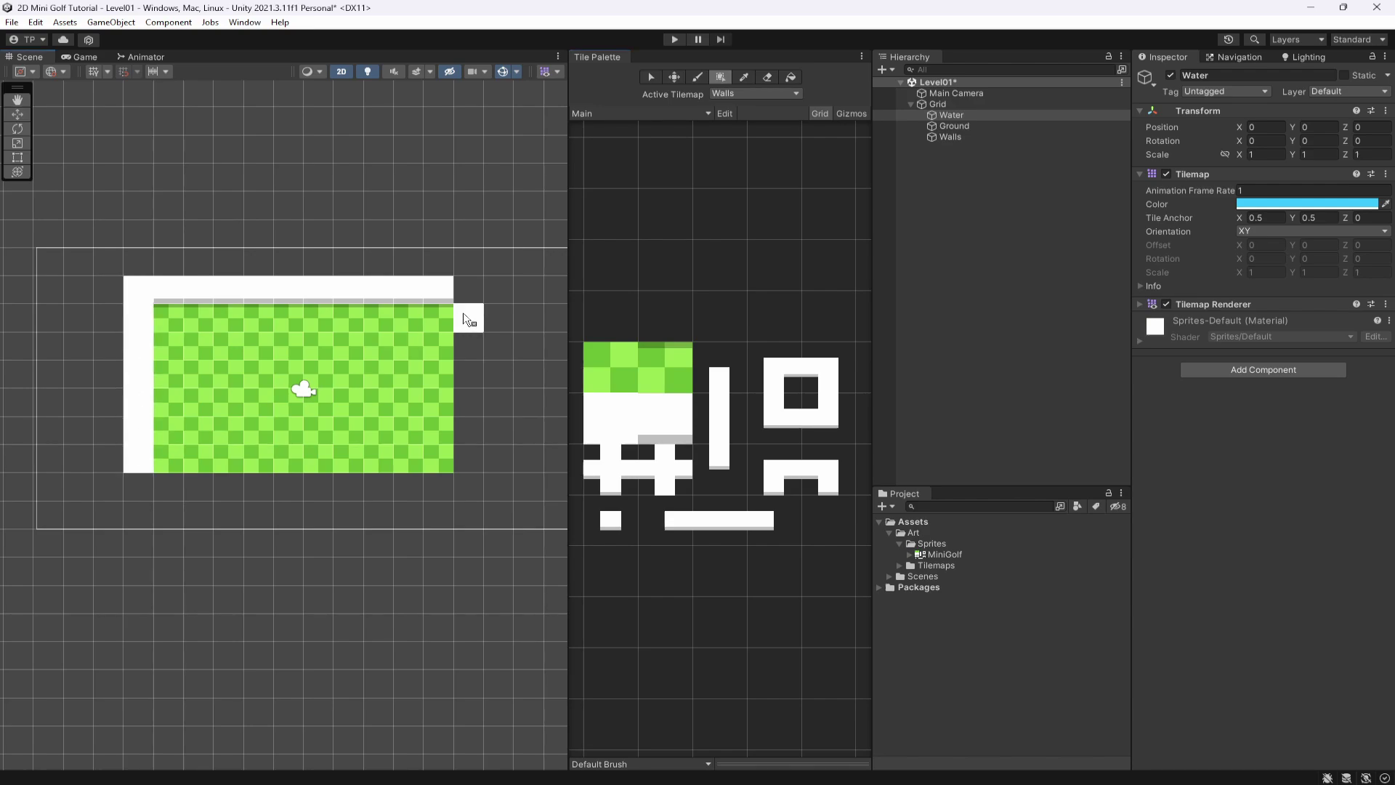
mouse_move(469, 289)
left_mouse_down()
mouse_move(473, 463)
mouse_move(463, 481)
mouse_move(405, 480)
mouse_move(439, 510)
mouse_move(464, 495)
mouse_move(135, 501)
left_mouse_up()
left_click(670, 441)
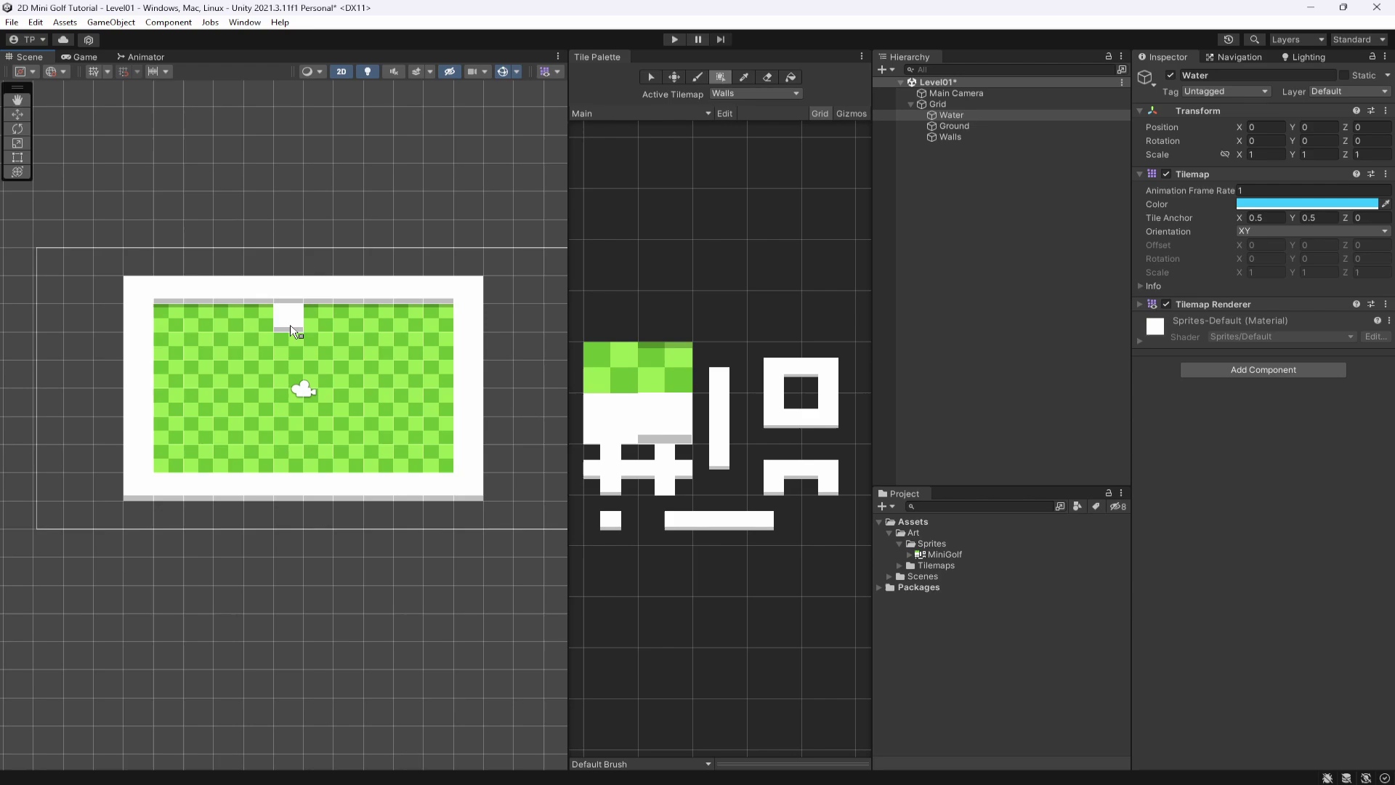
left_click(663, 431)
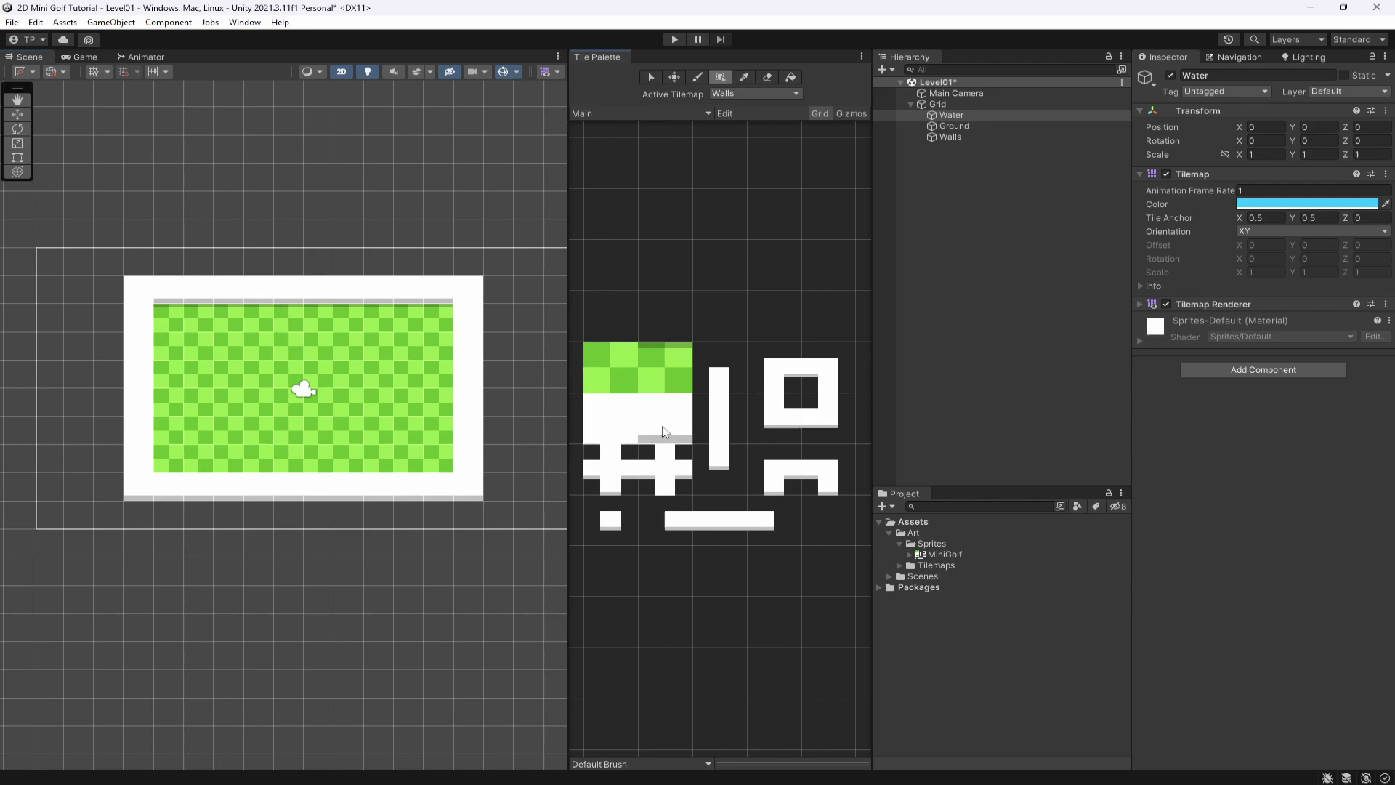
On the Water tilemap, box-fill a blue water row beneath the bottom wall and preview in Game view
left_click(726, 93)
left_click(743, 125)
left_click(712, 420)
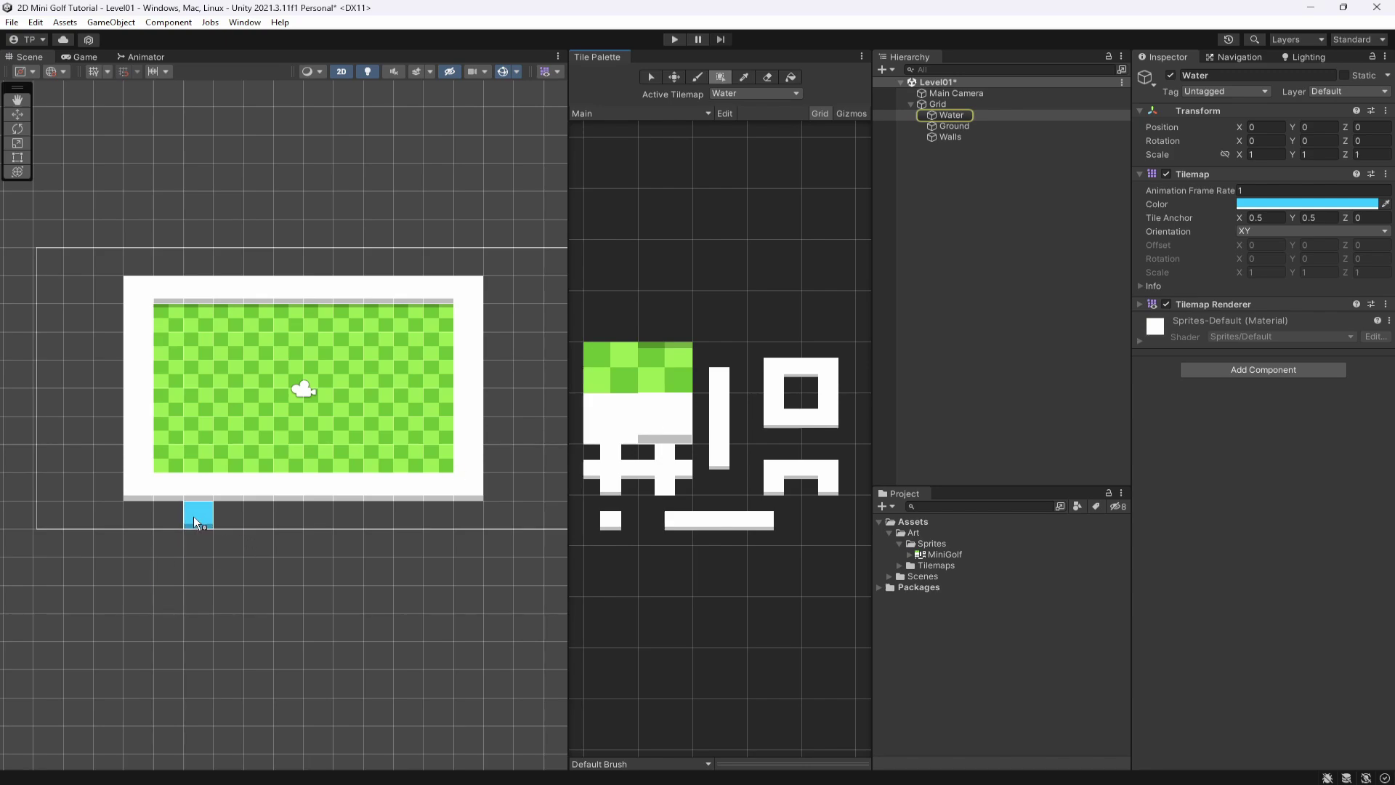
left_click_drag(138, 516, 458, 523)
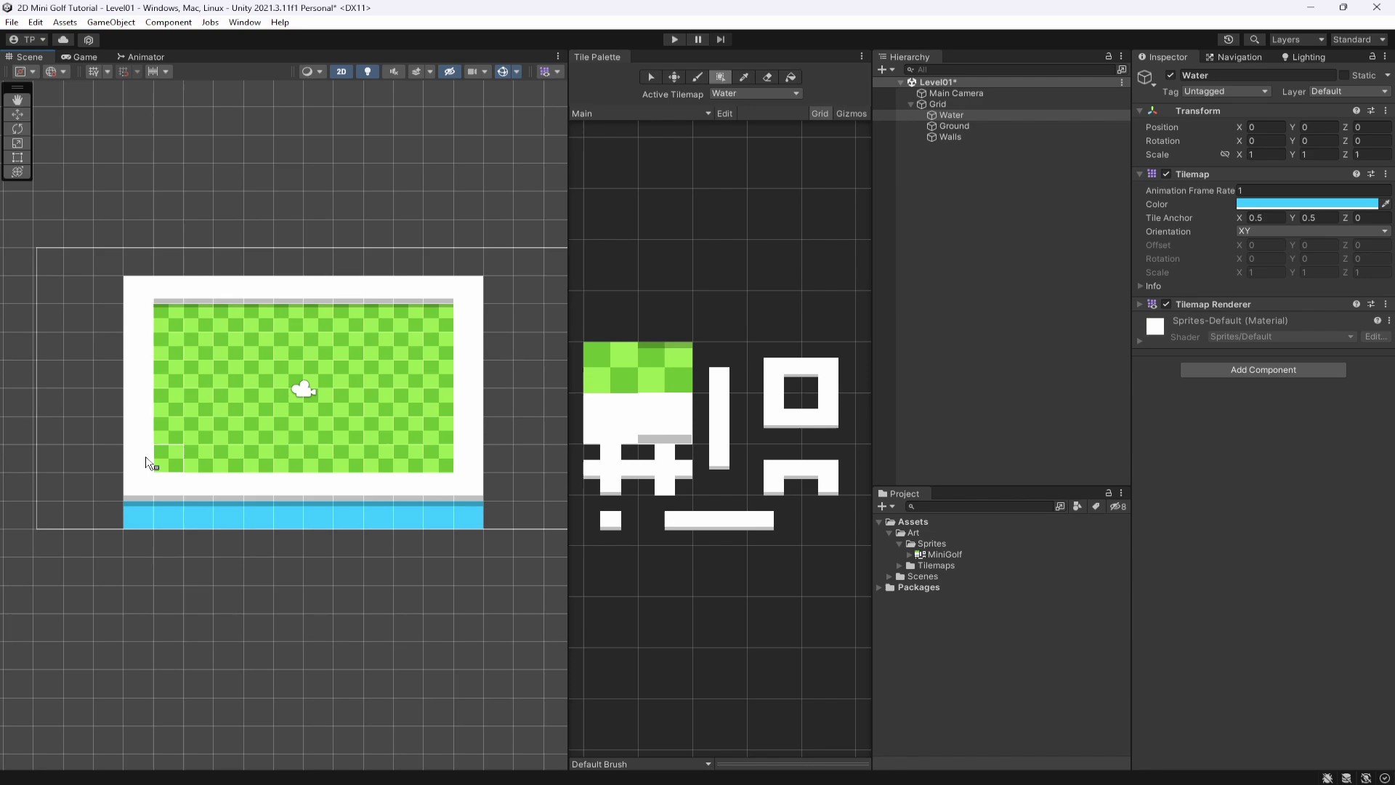
mouse_move(224, 484)
middle_mouse_down()
mouse_move(148, 488)
mouse_move(320, 458)
middle_mouse_up()
left_click(84, 57)
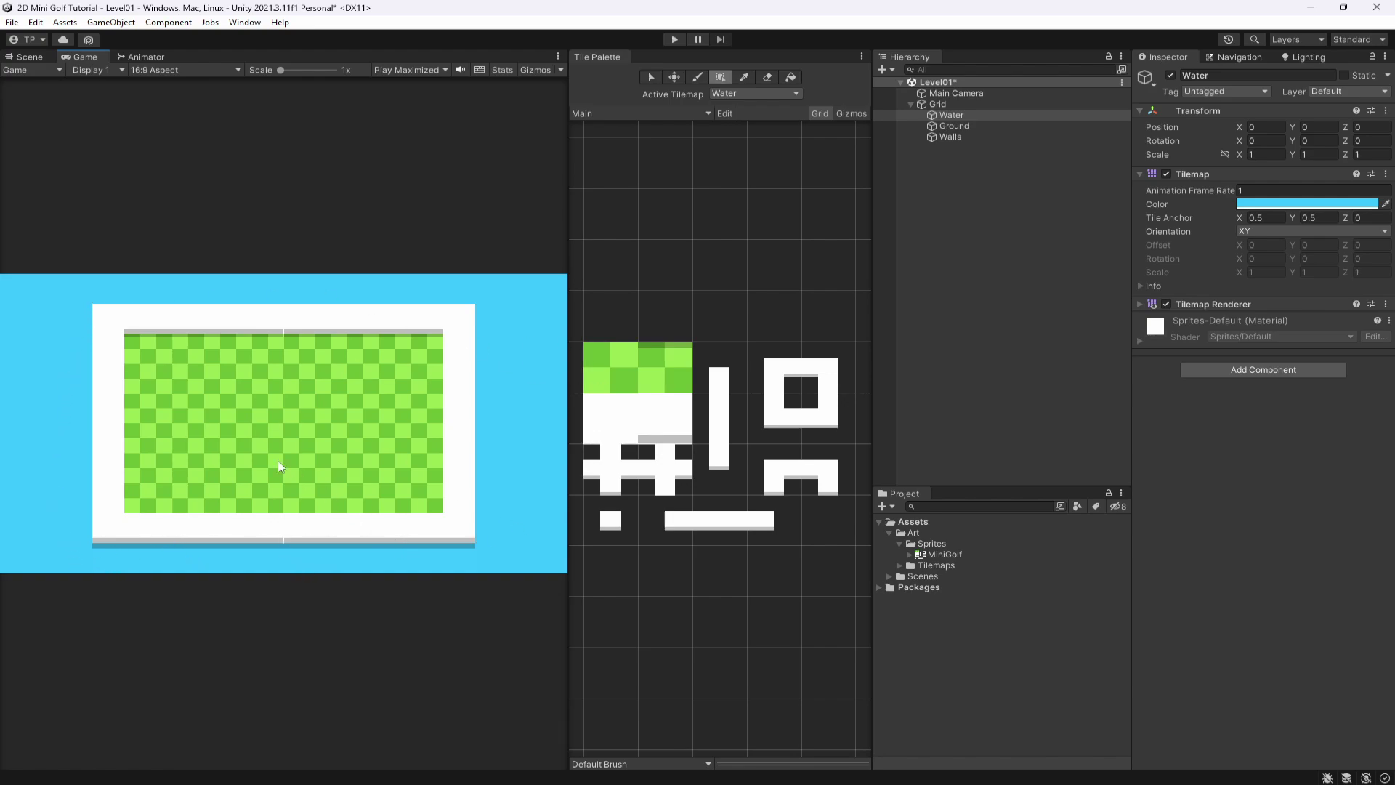
Back in the Scene view, select the Walls tilemap and clear the tile brush pick
left_click(33, 55)
middle_click_drag(442, 209, 362, 181)
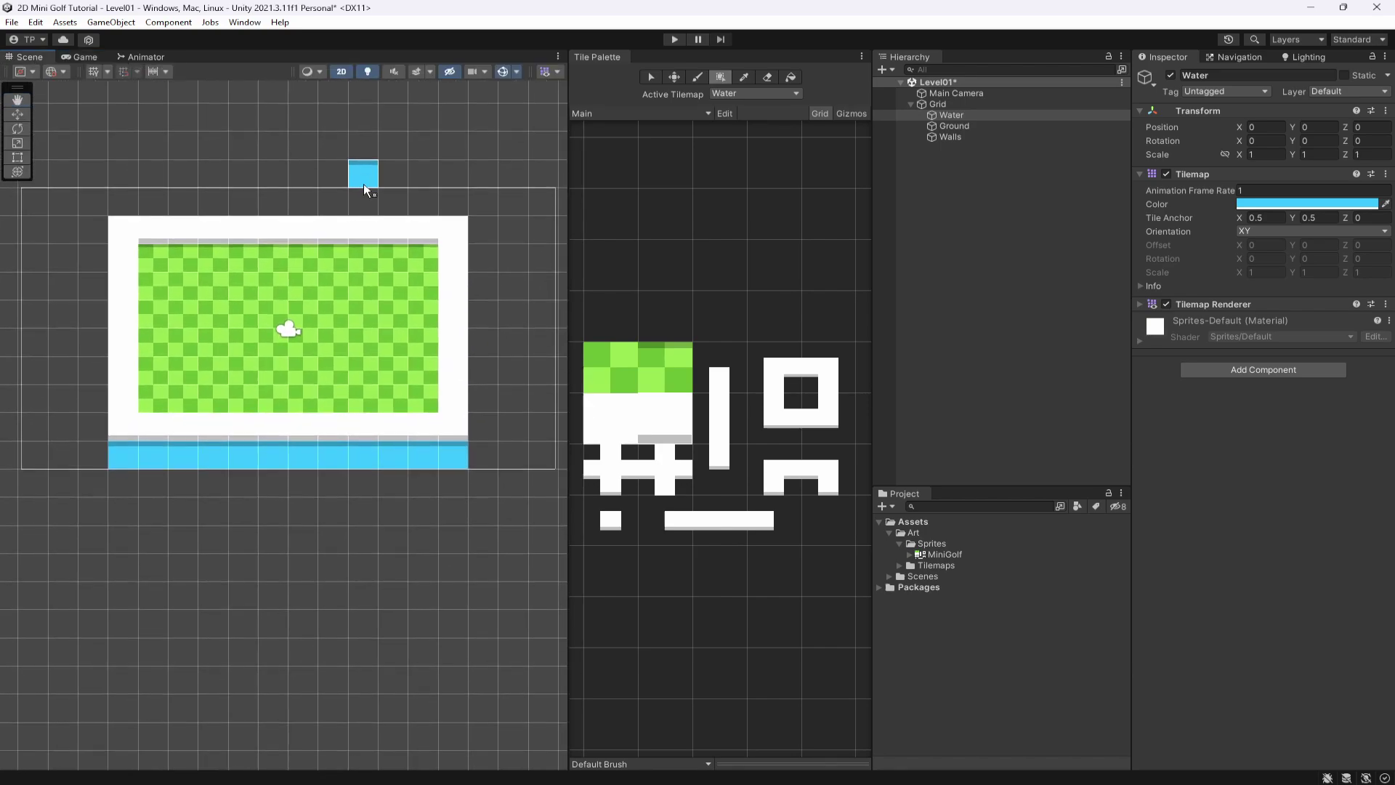
scroll(364, 184, "down", 1)
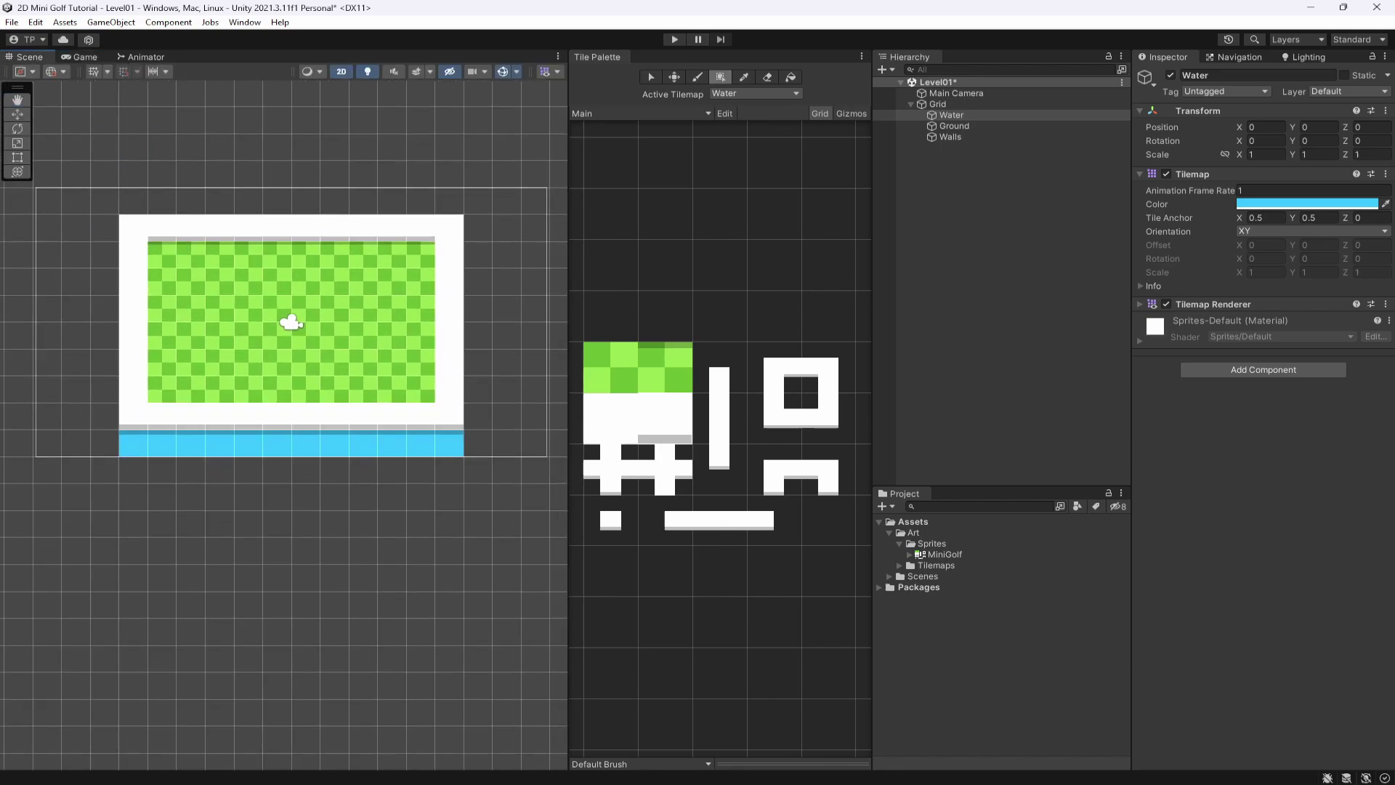
left_click(950, 137)
scroll(461, 319, "up", 6)
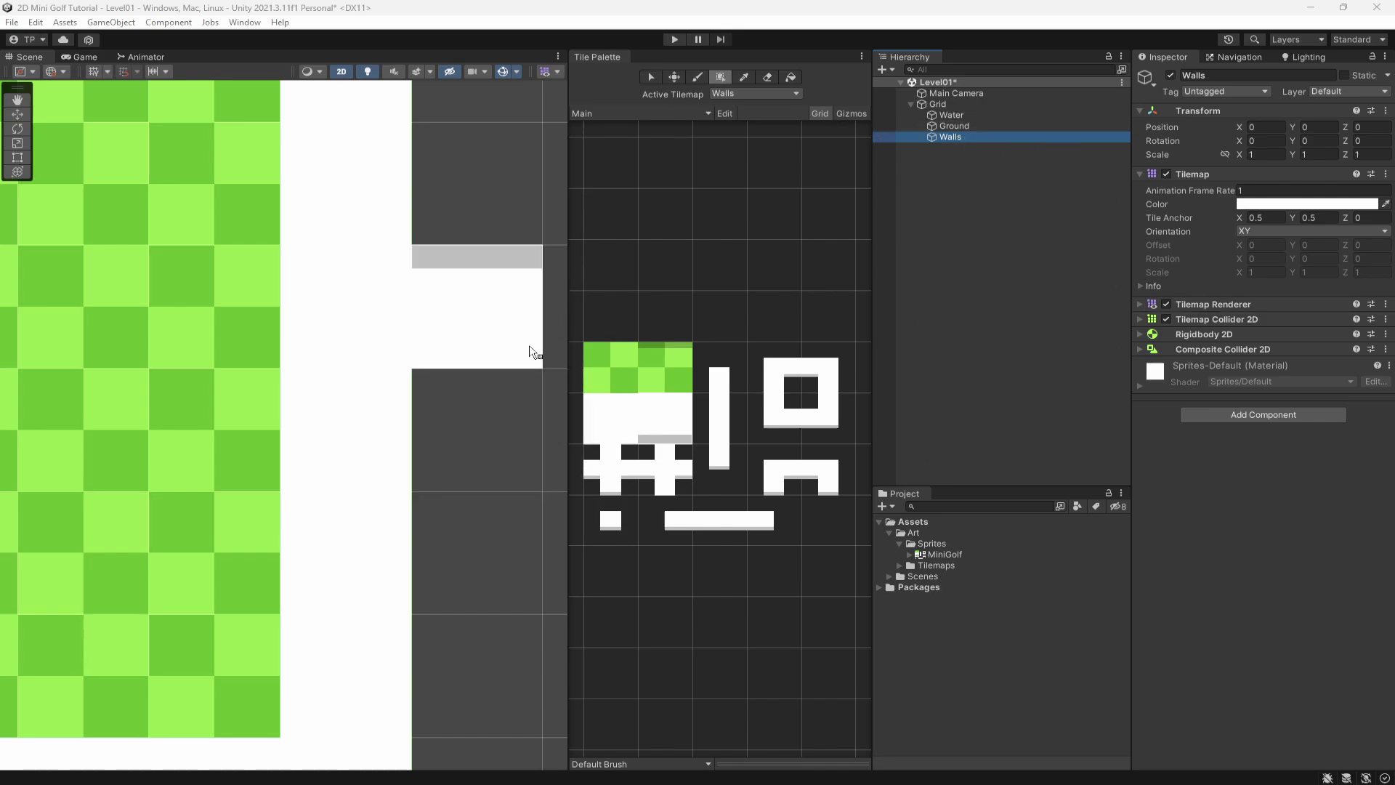
left_click(688, 247)
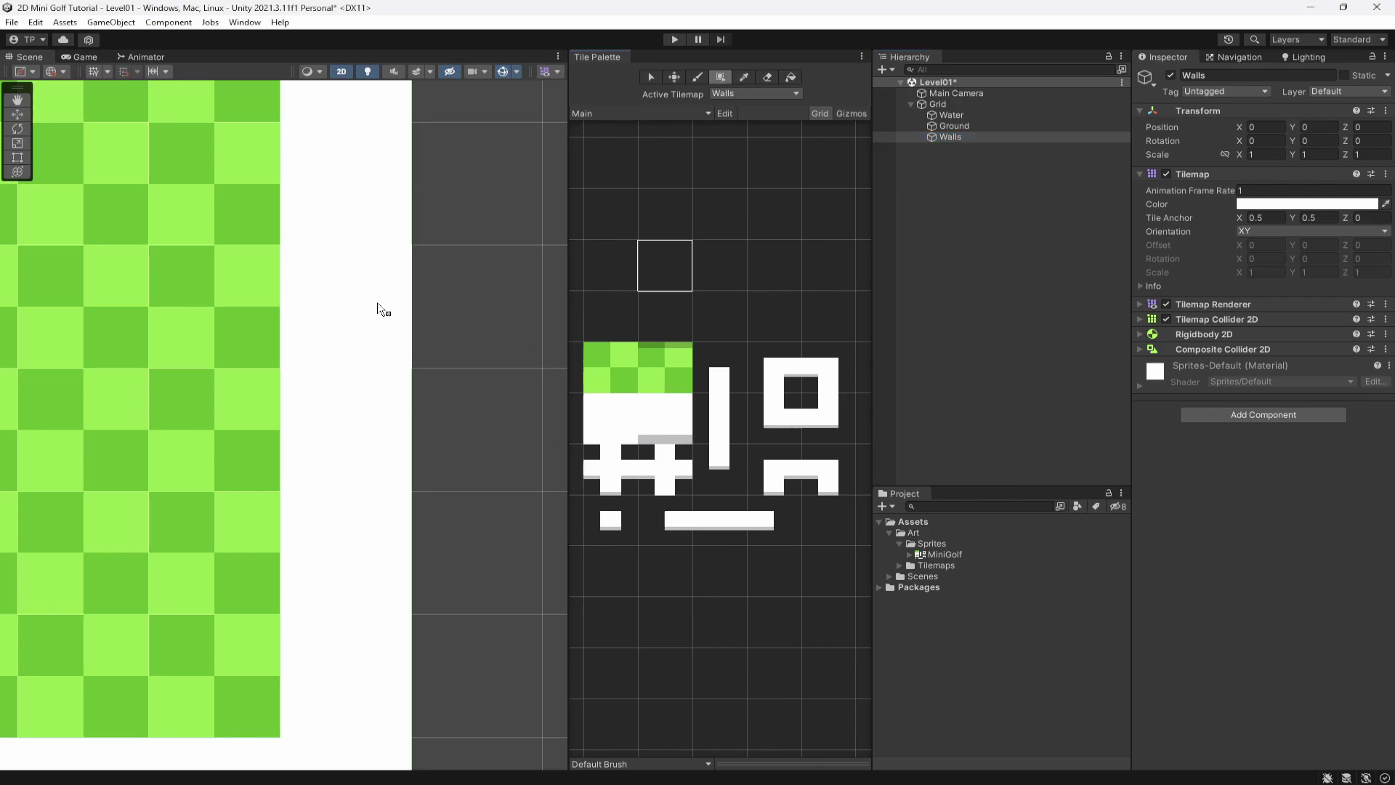
Uncheck Used By Composite on the Walls Tilemap Collider 2D and frame the level with F
left_click(1185, 350)
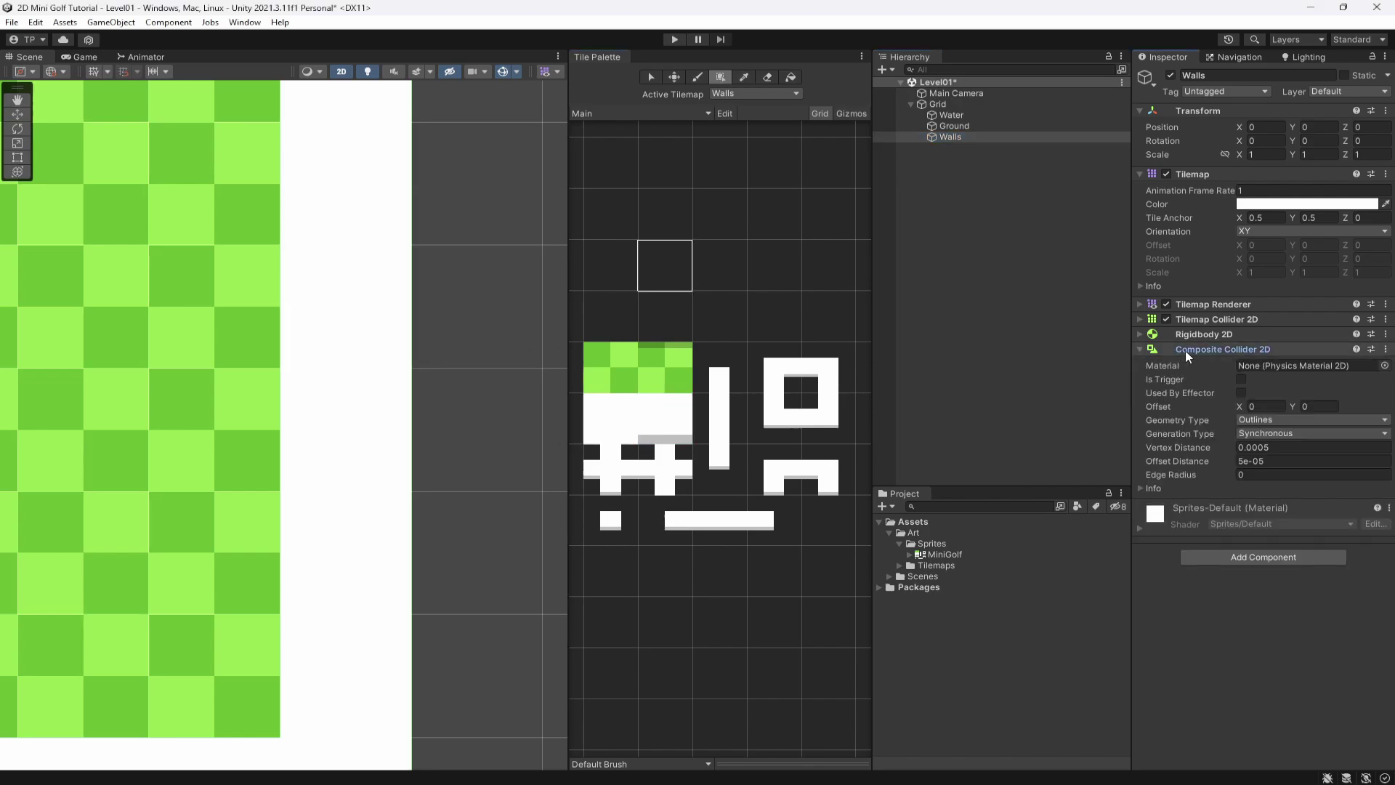
left_click(1221, 319)
left_click(1241, 363)
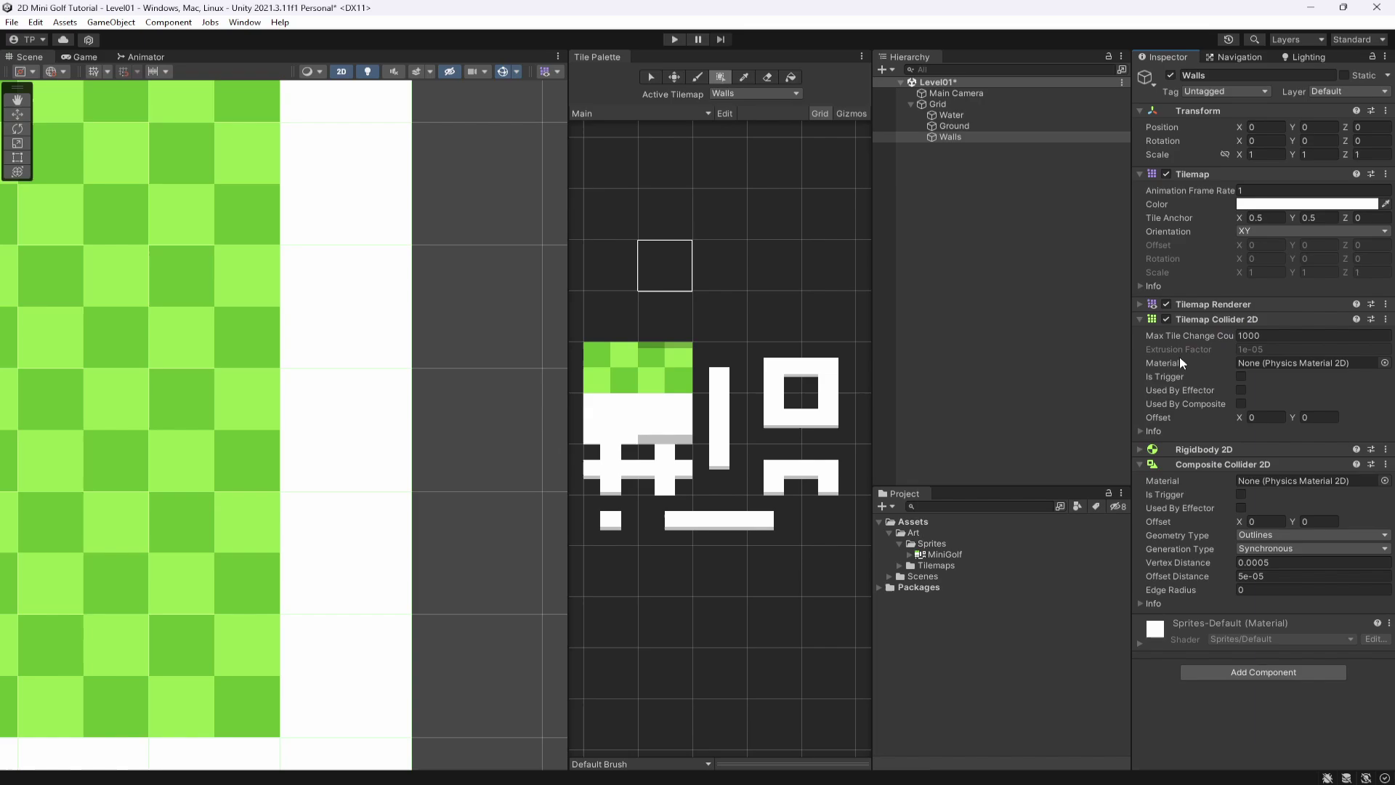
key("f")
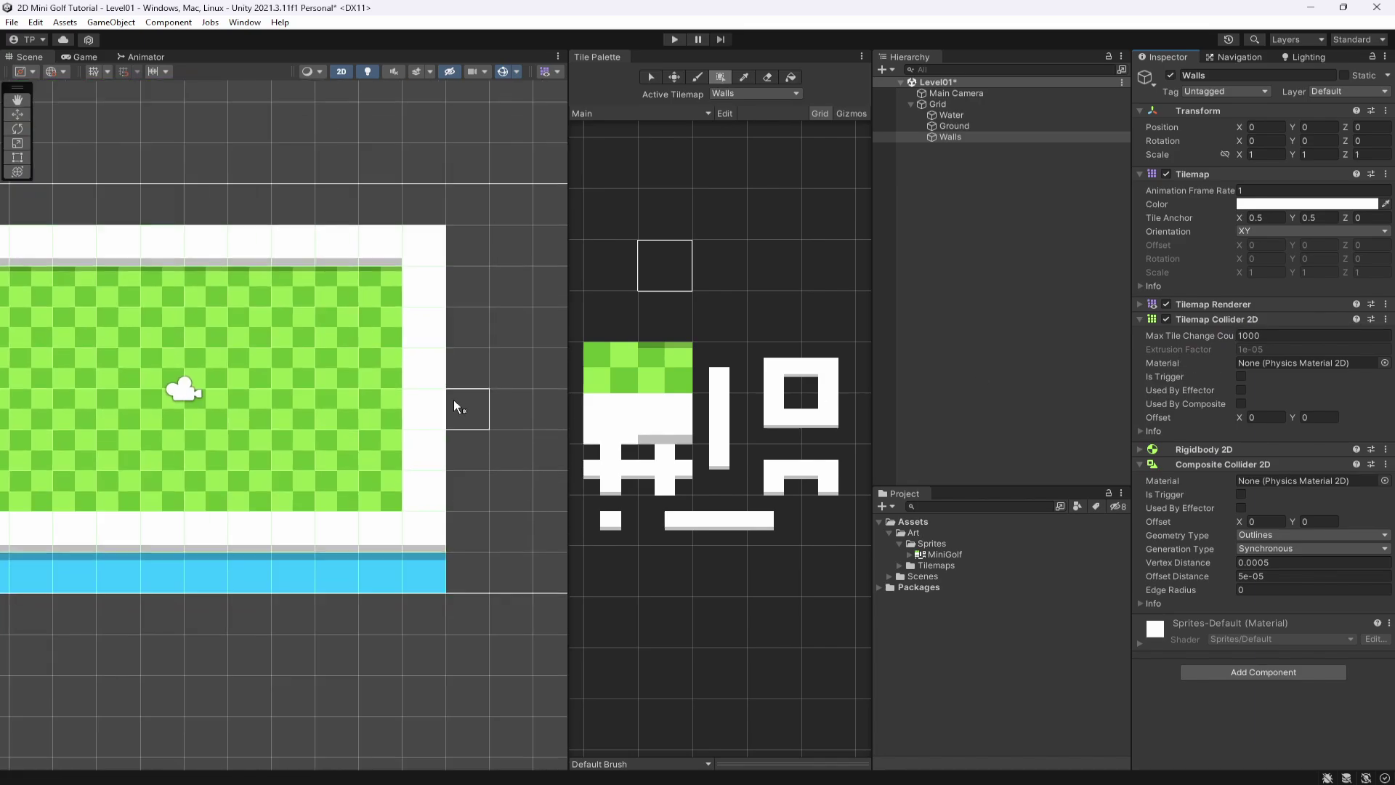
scroll(342, 331, "up", 4)
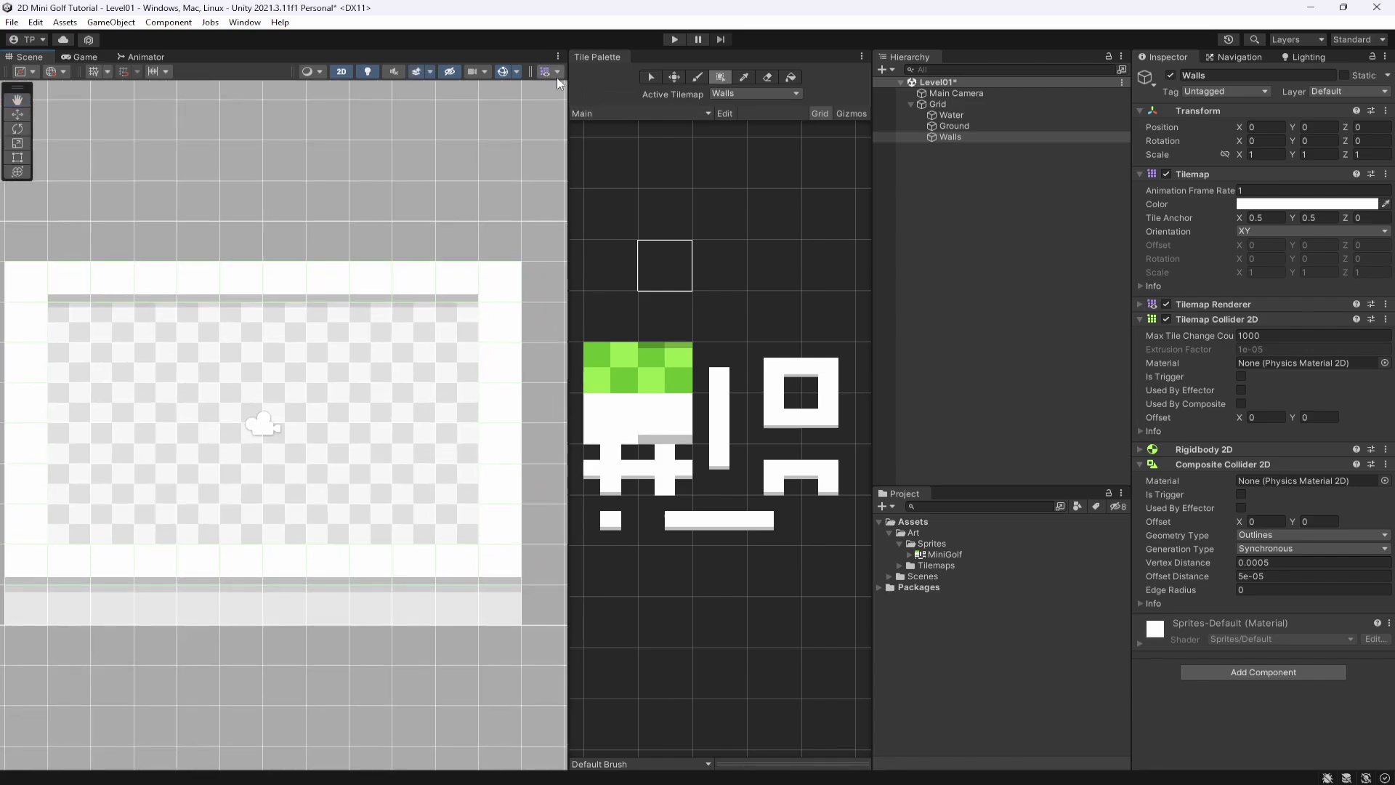
Set Tilemap Focus to the active tilemap and pan along the course
left_click(550, 71)
left_click(372, 202)
scroll(441, 304, "up", 2)
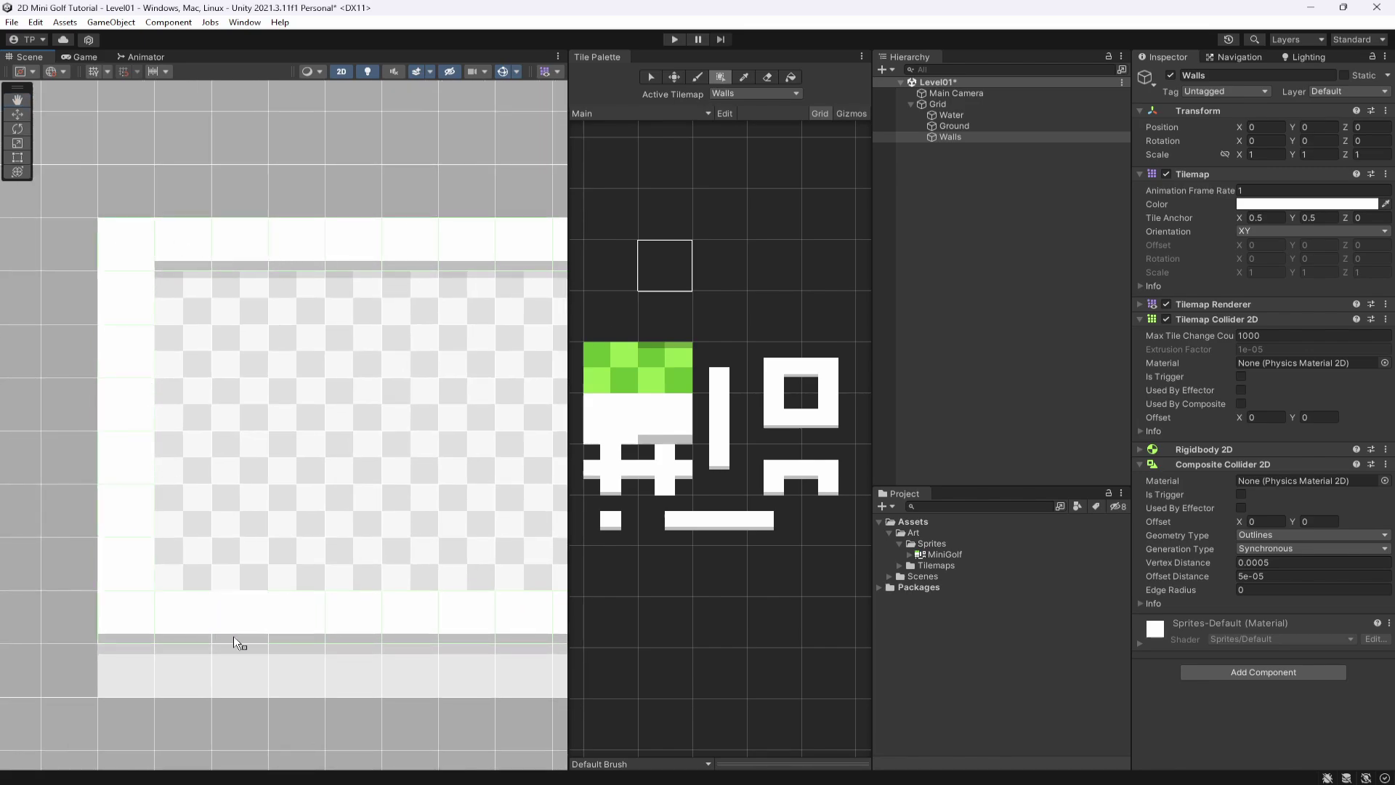
key("Right")
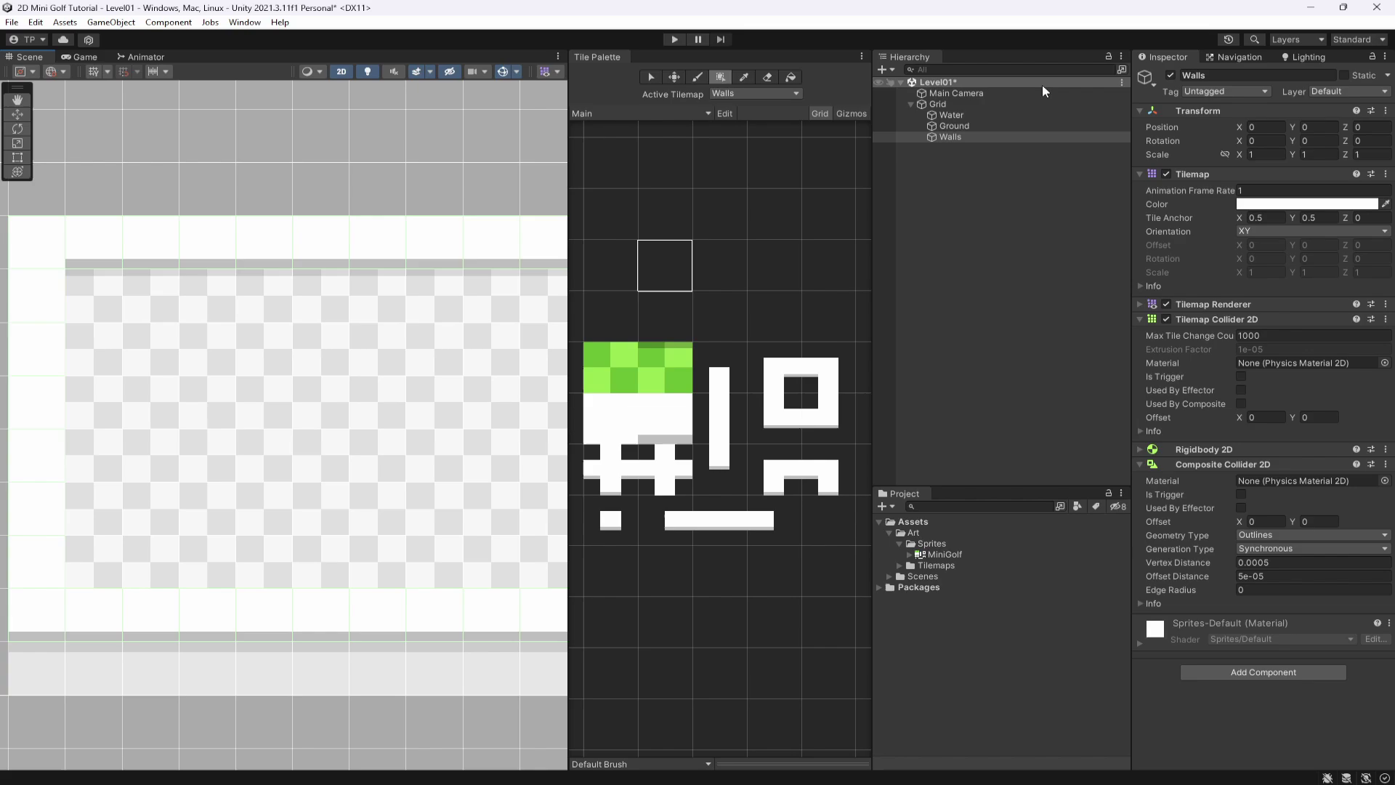
Pick the 2x2 square wall block and paint it in the middle of the course
left_click_drag(774, 420, 828, 367)
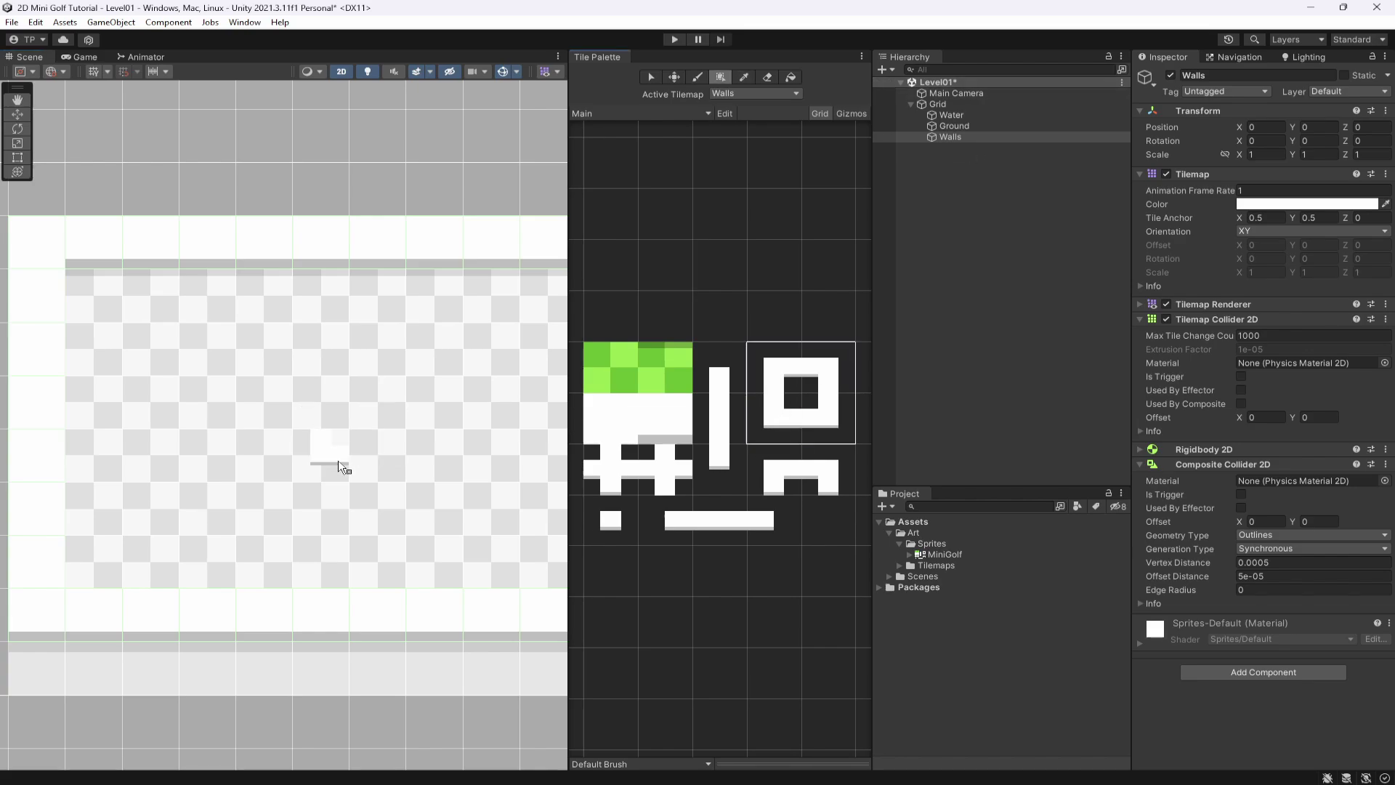
left_click(772, 426)
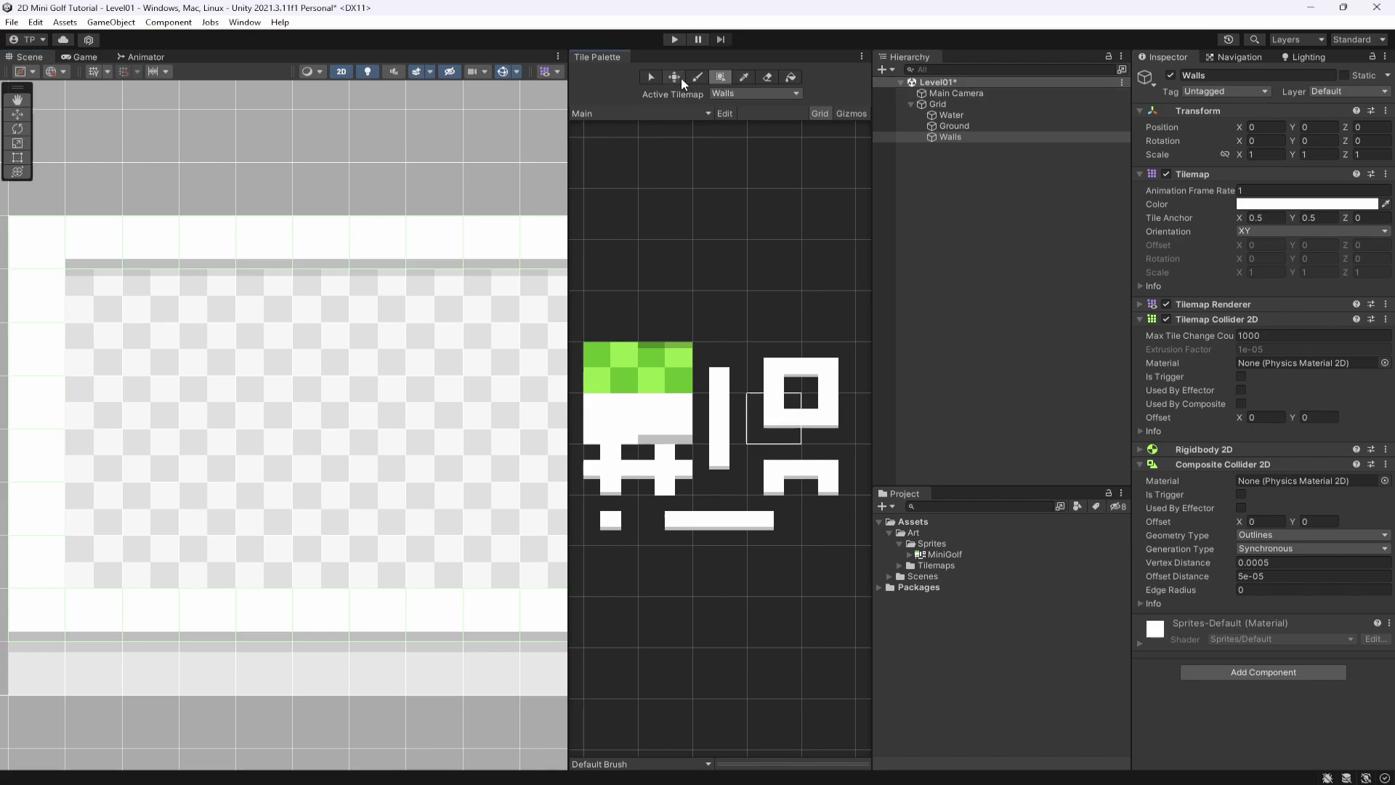
left_click_drag(781, 429, 835, 360)
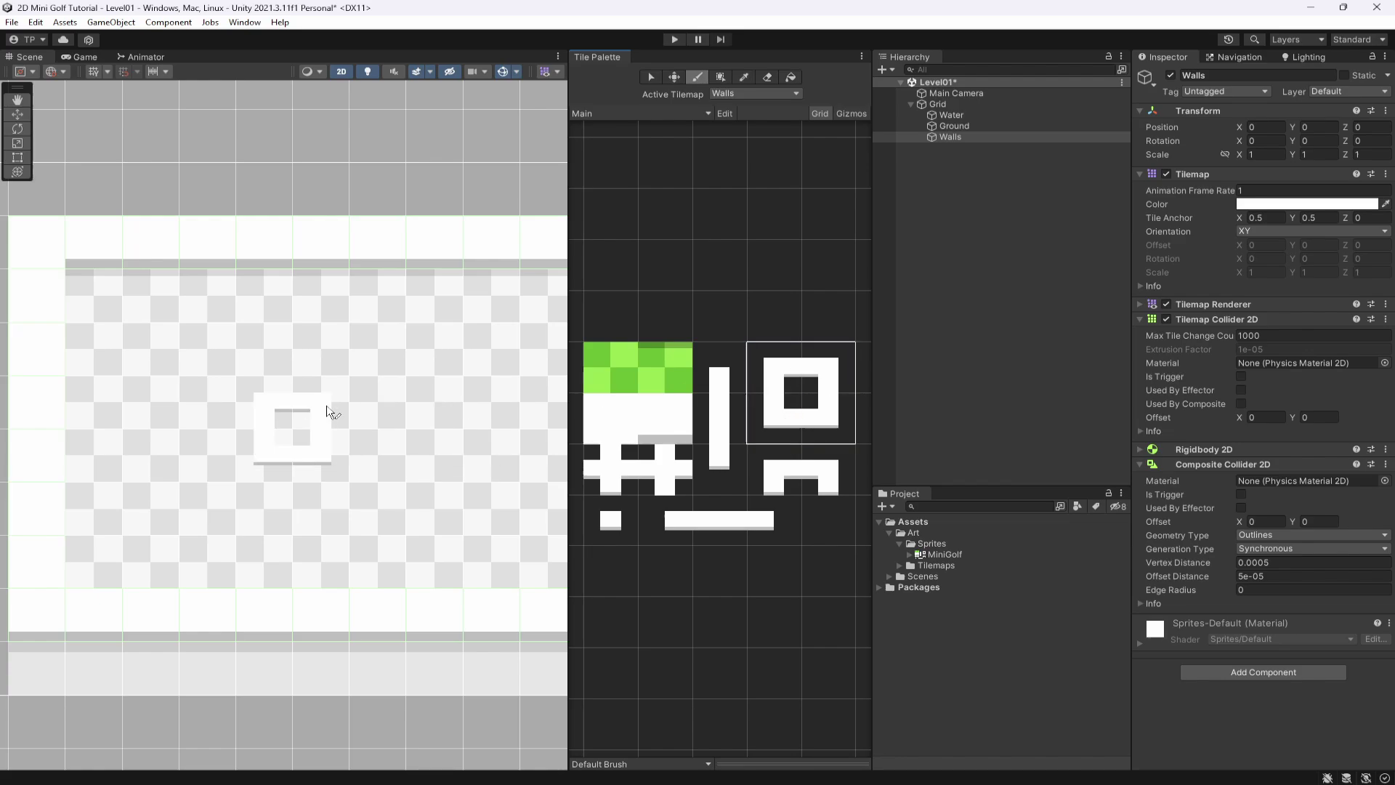
left_click(375, 412)
scroll(280, 508, "up", 2)
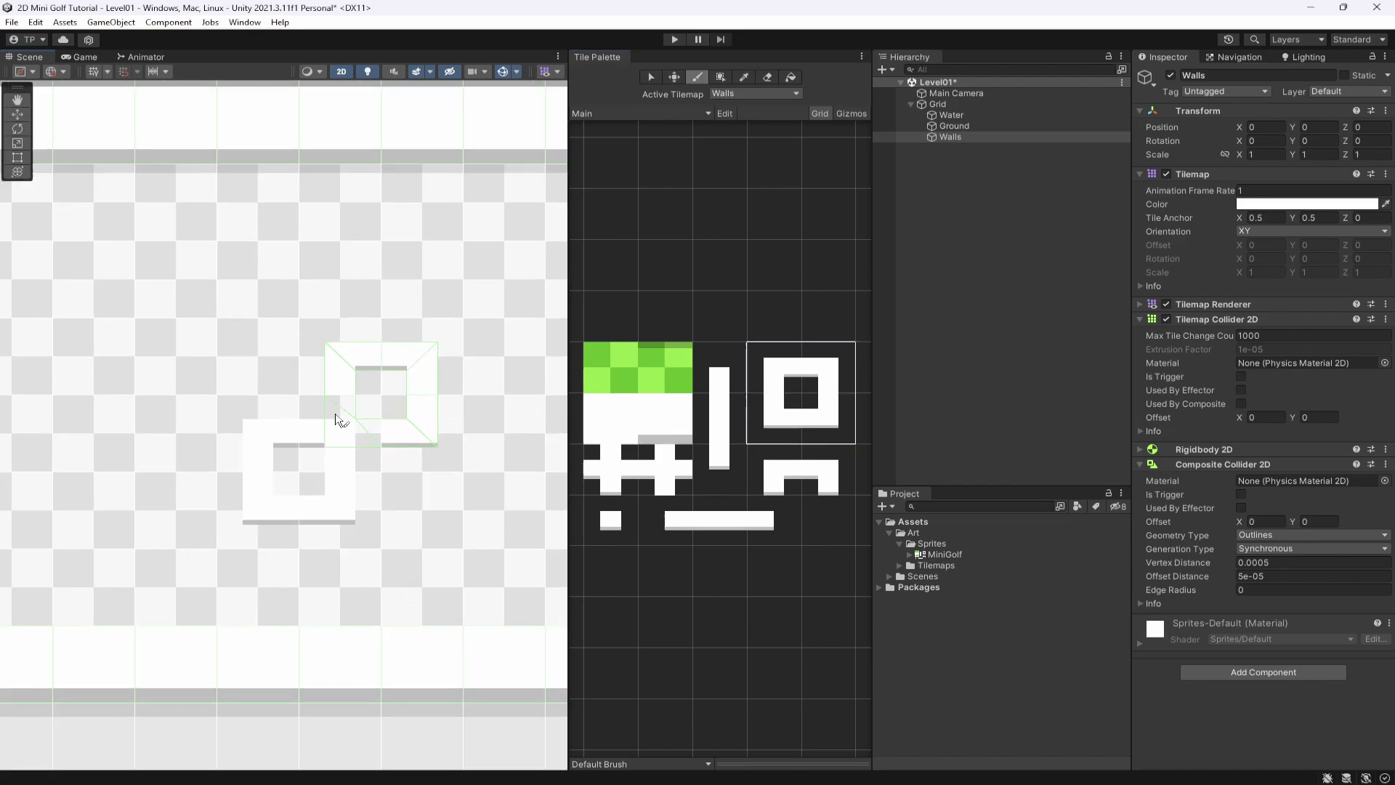
scroll(477, 472, "up", 2)
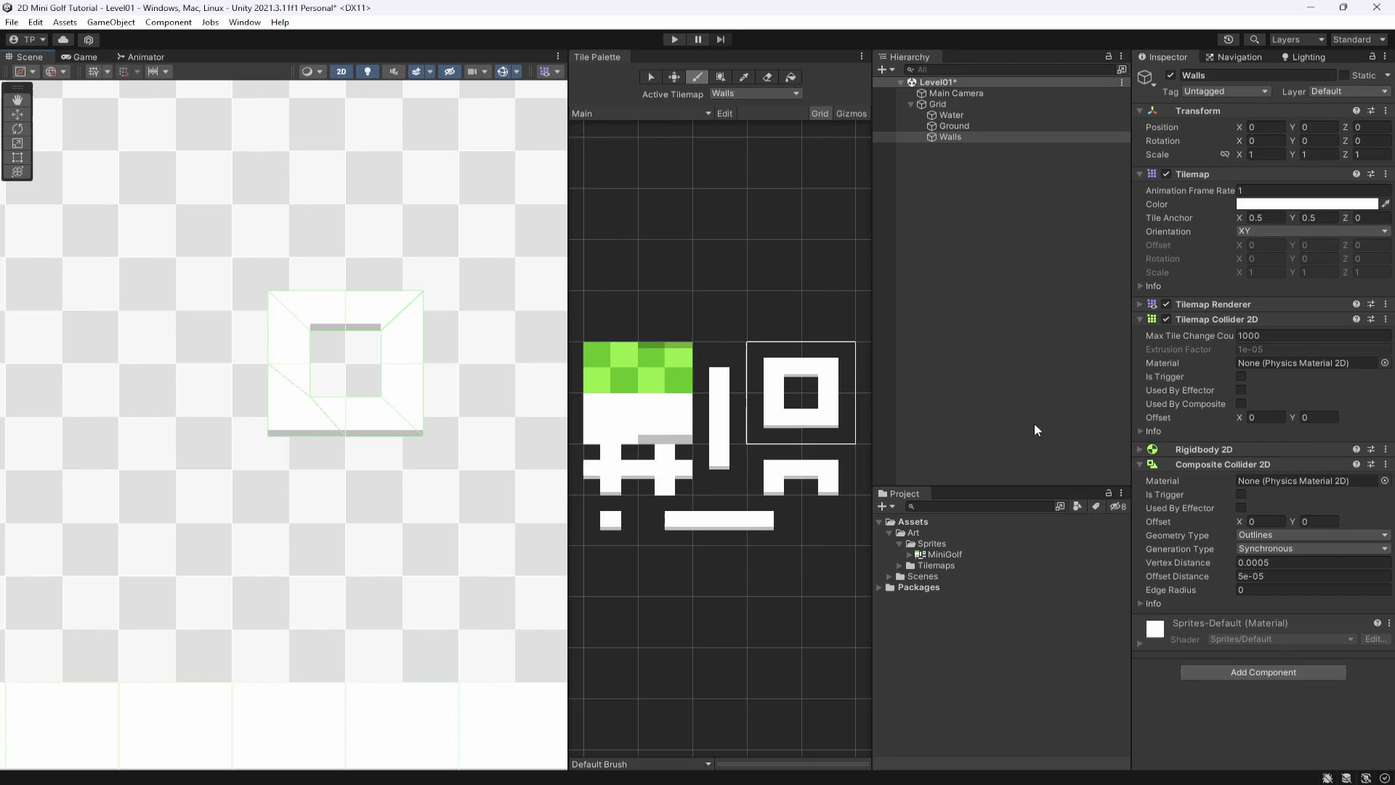
left_click(828, 367)
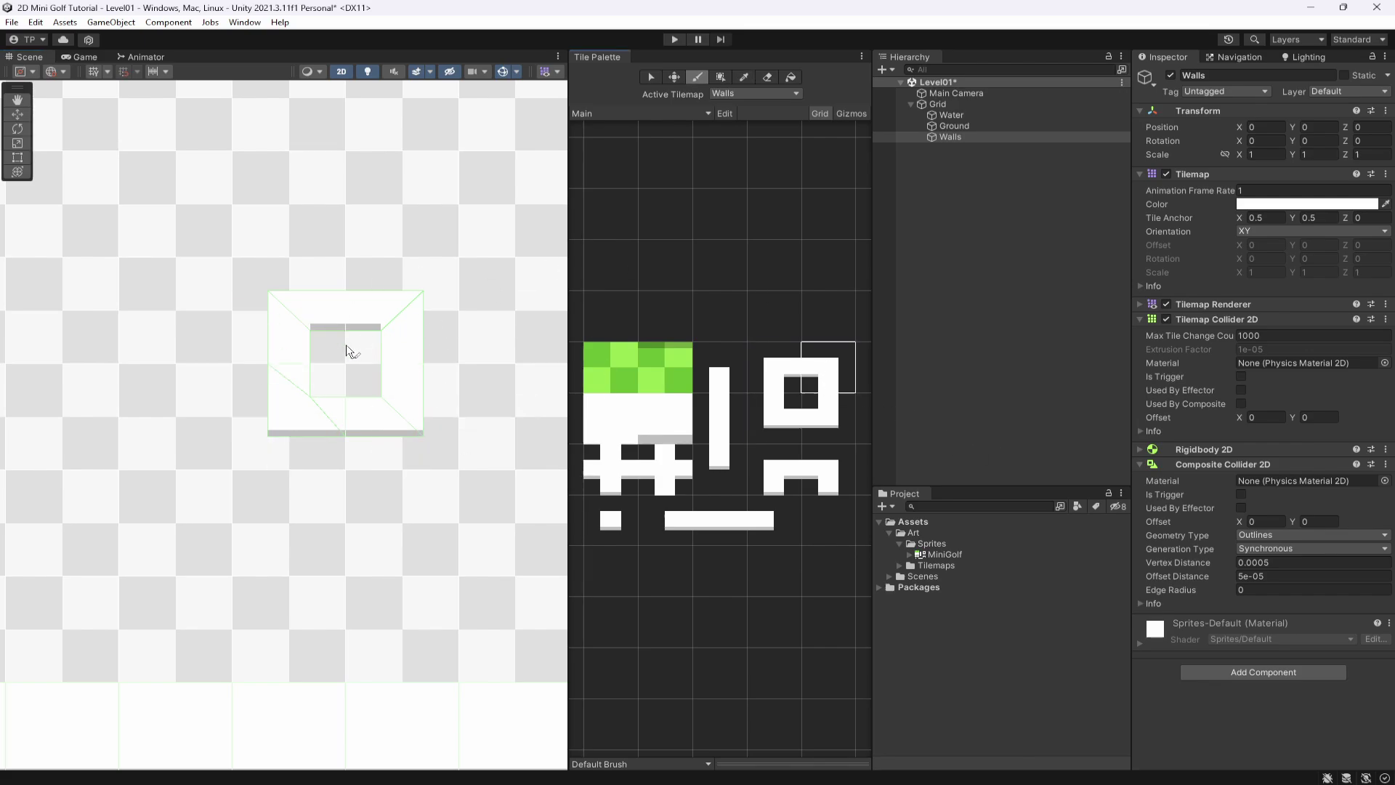
scroll(349, 351, "down", 3)
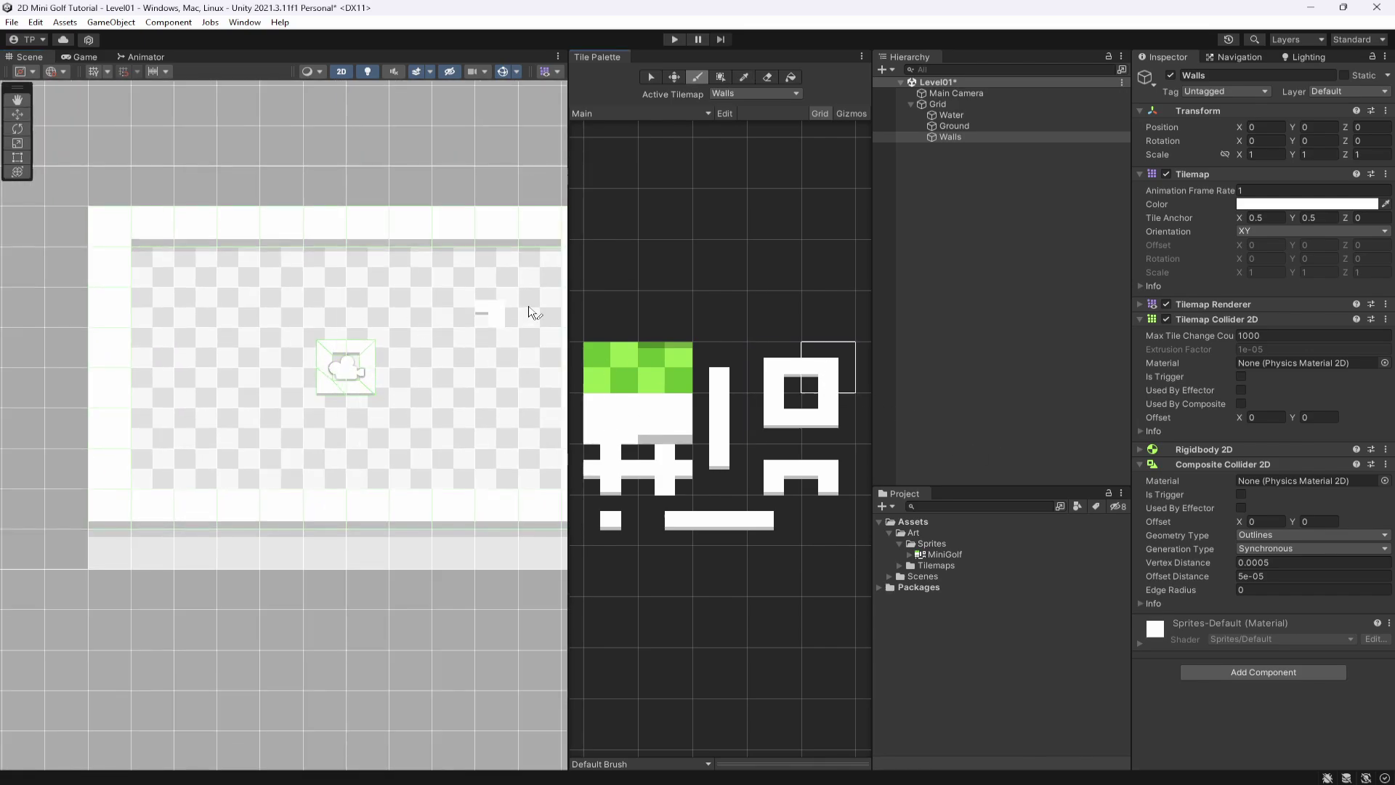
Tick Used By Composite on the Walls Tilemap Collider 2D and inspect the wall square
left_click(1241, 404)
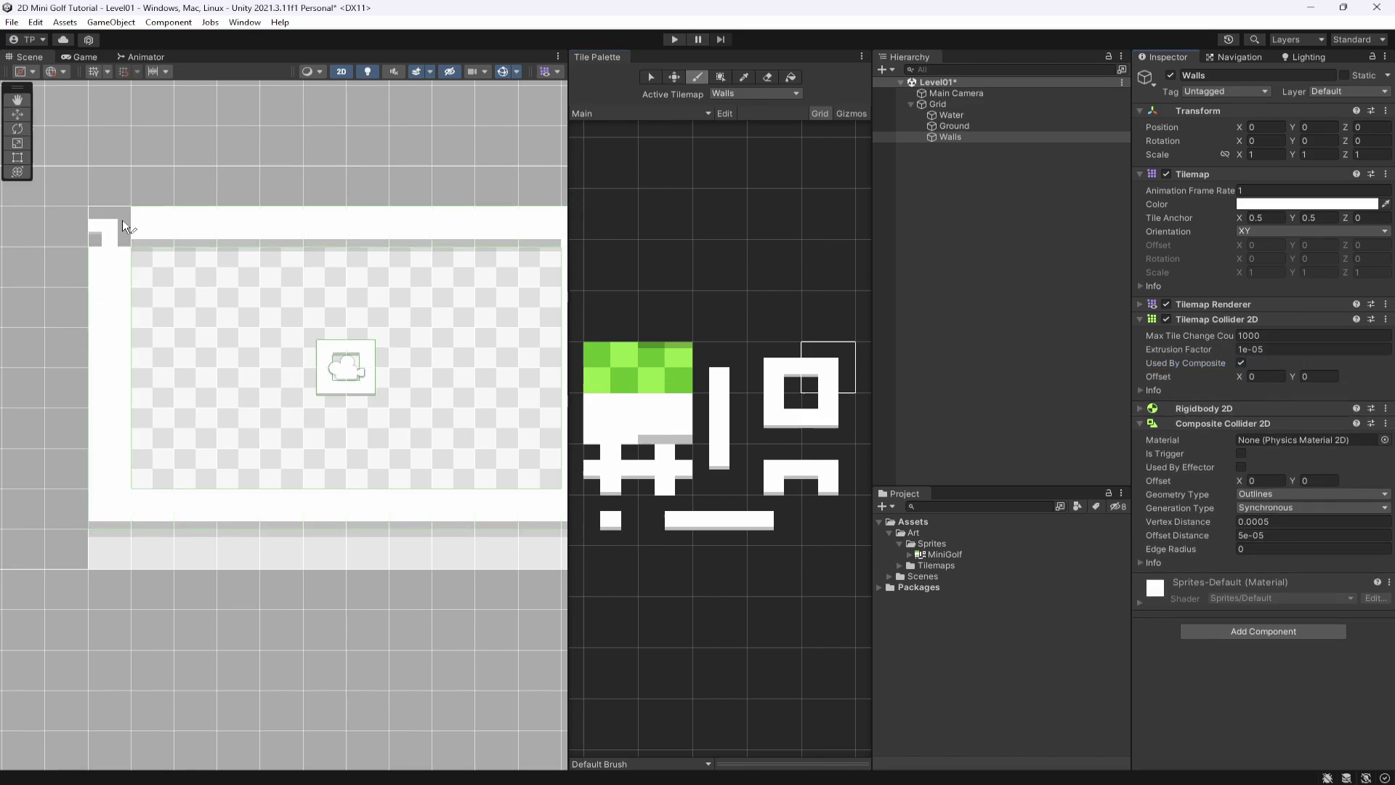
middle_click_drag(311, 187, 67, 213)
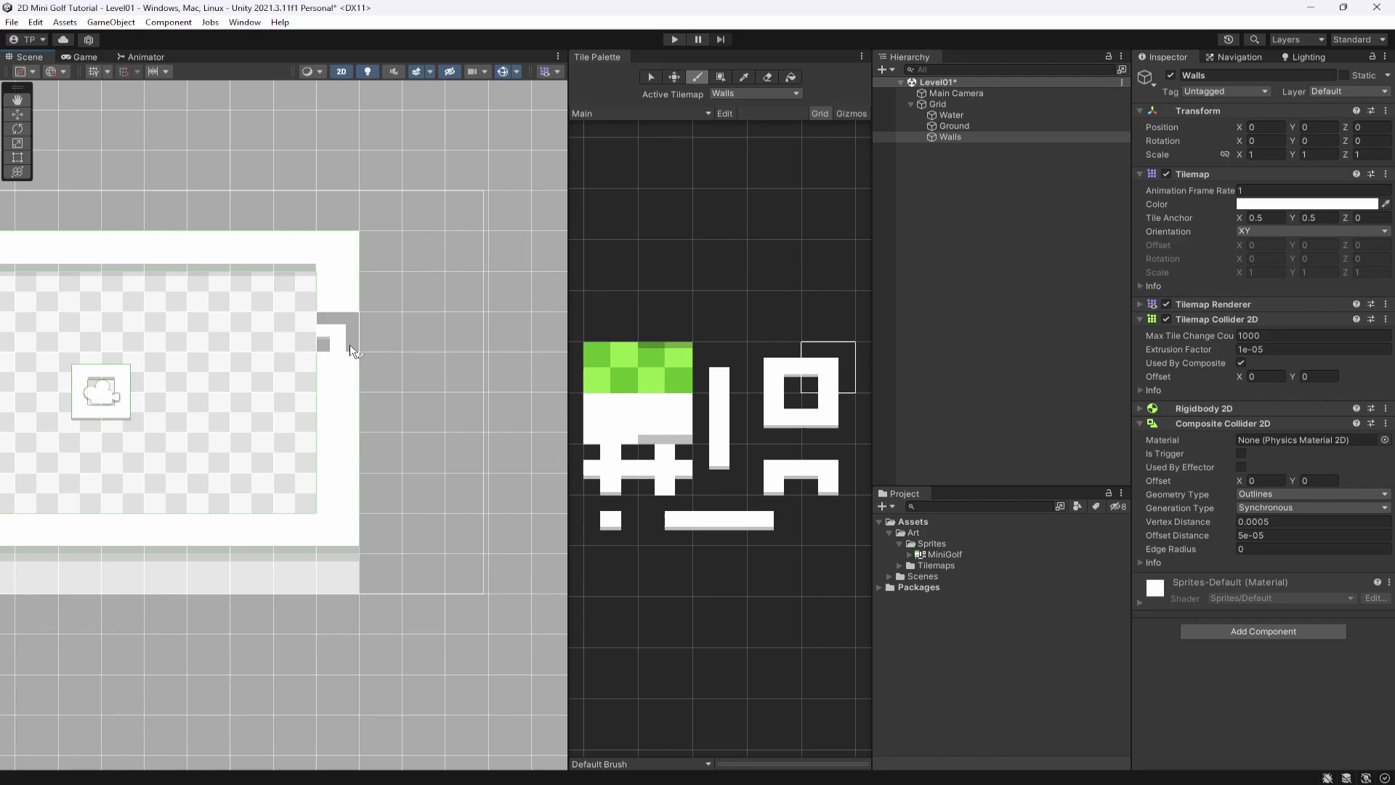
left_click(812, 283)
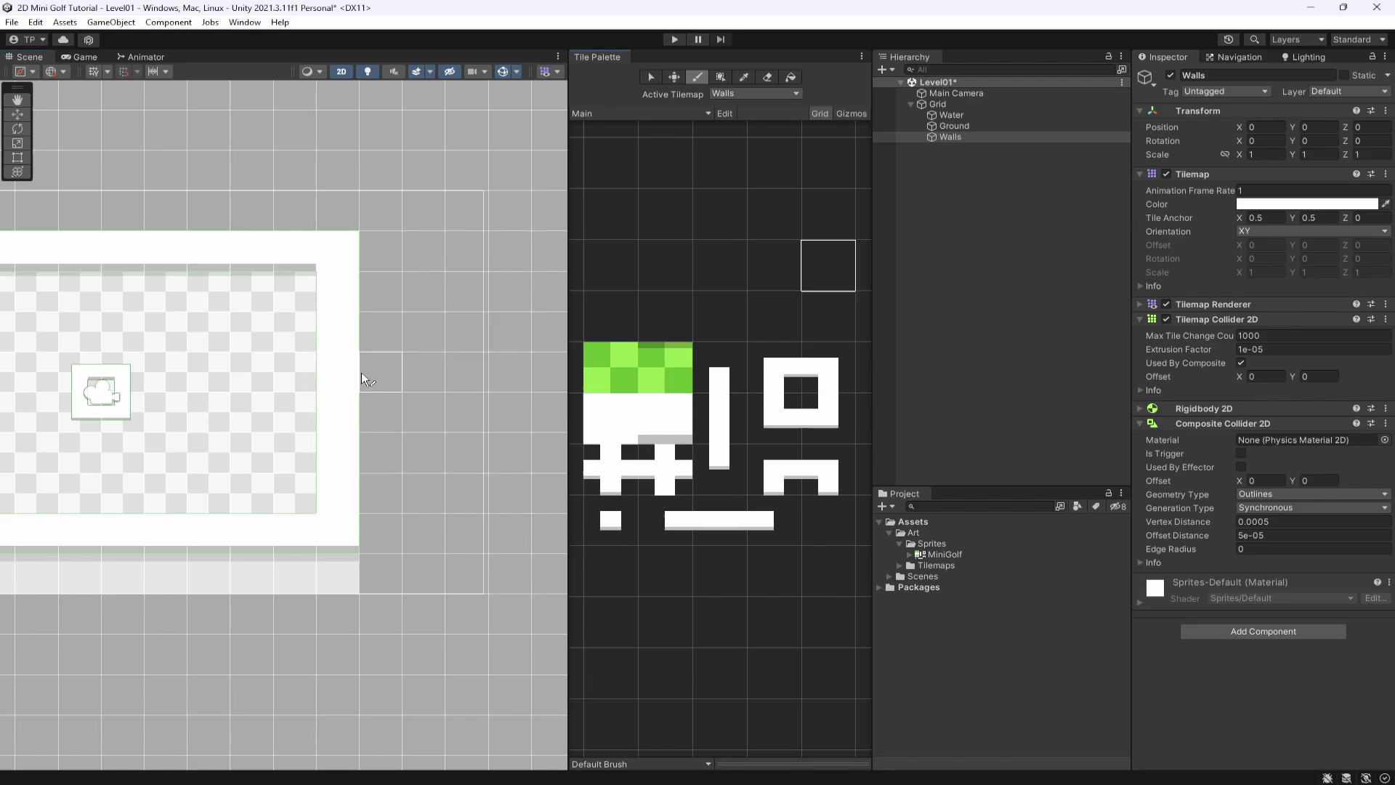
scroll(190, 395, "up", 2)
middle_click_drag(183, 397, 411, 395)
scroll(418, 395, "up", 2)
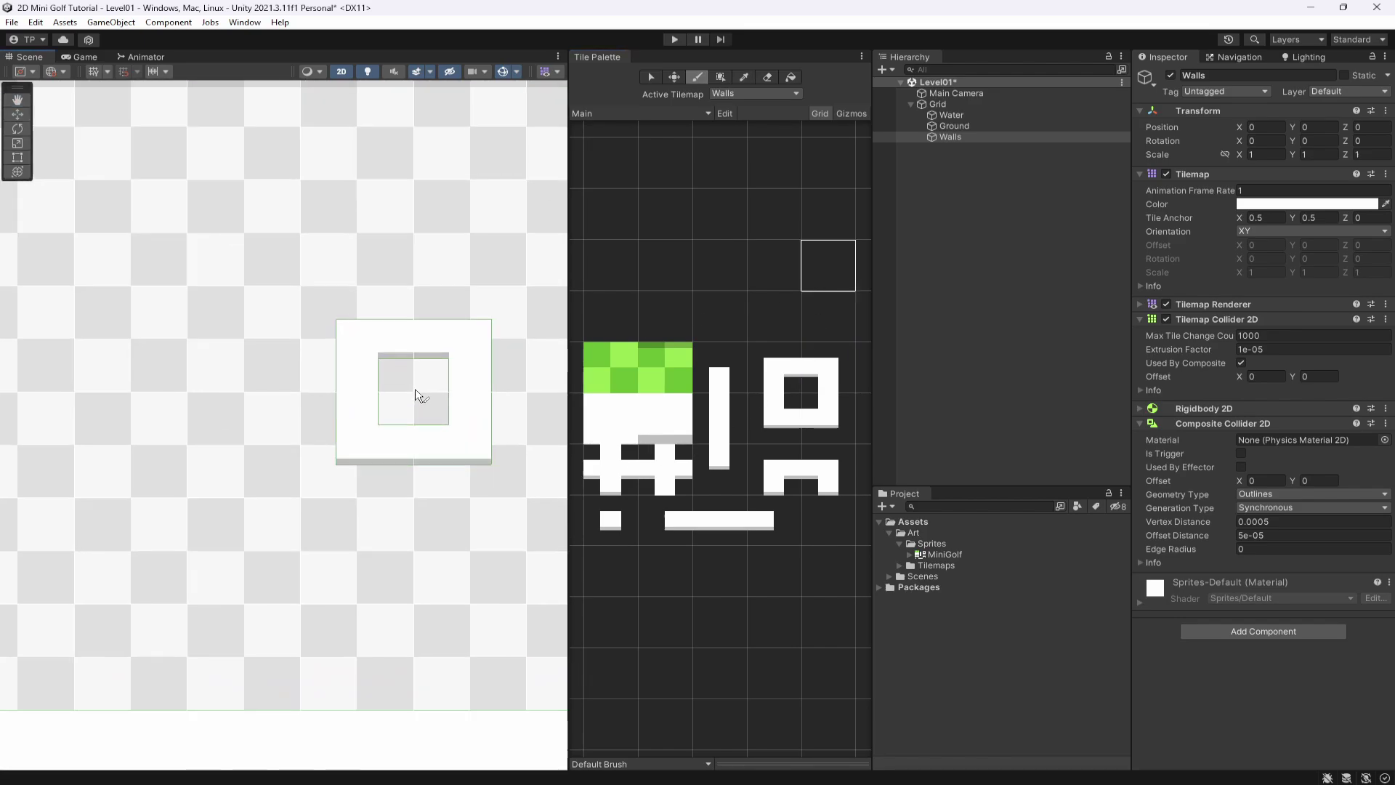
scroll(419, 336, "down", 3)
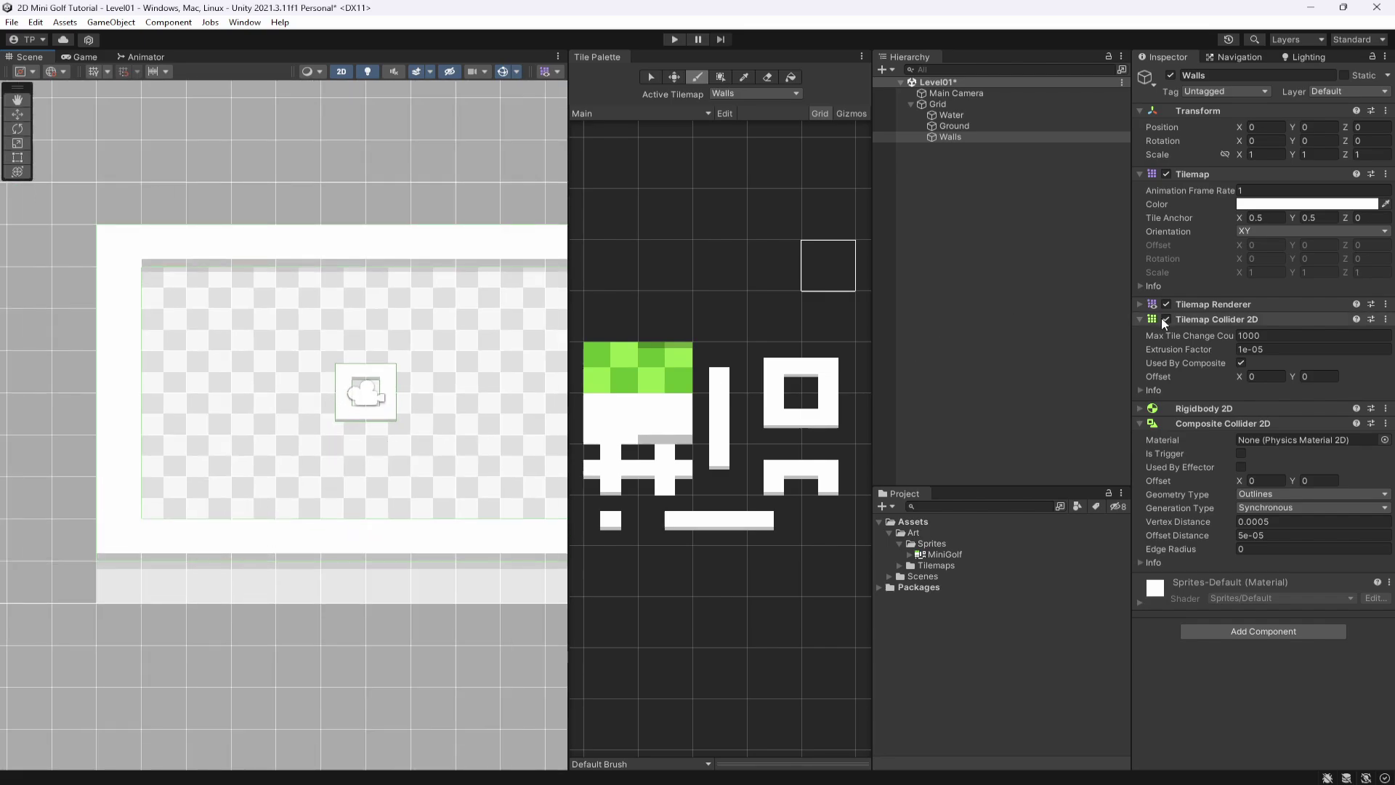
scroll(463, 363, "down", 2)
middle_click_drag(455, 365, 407, 323)
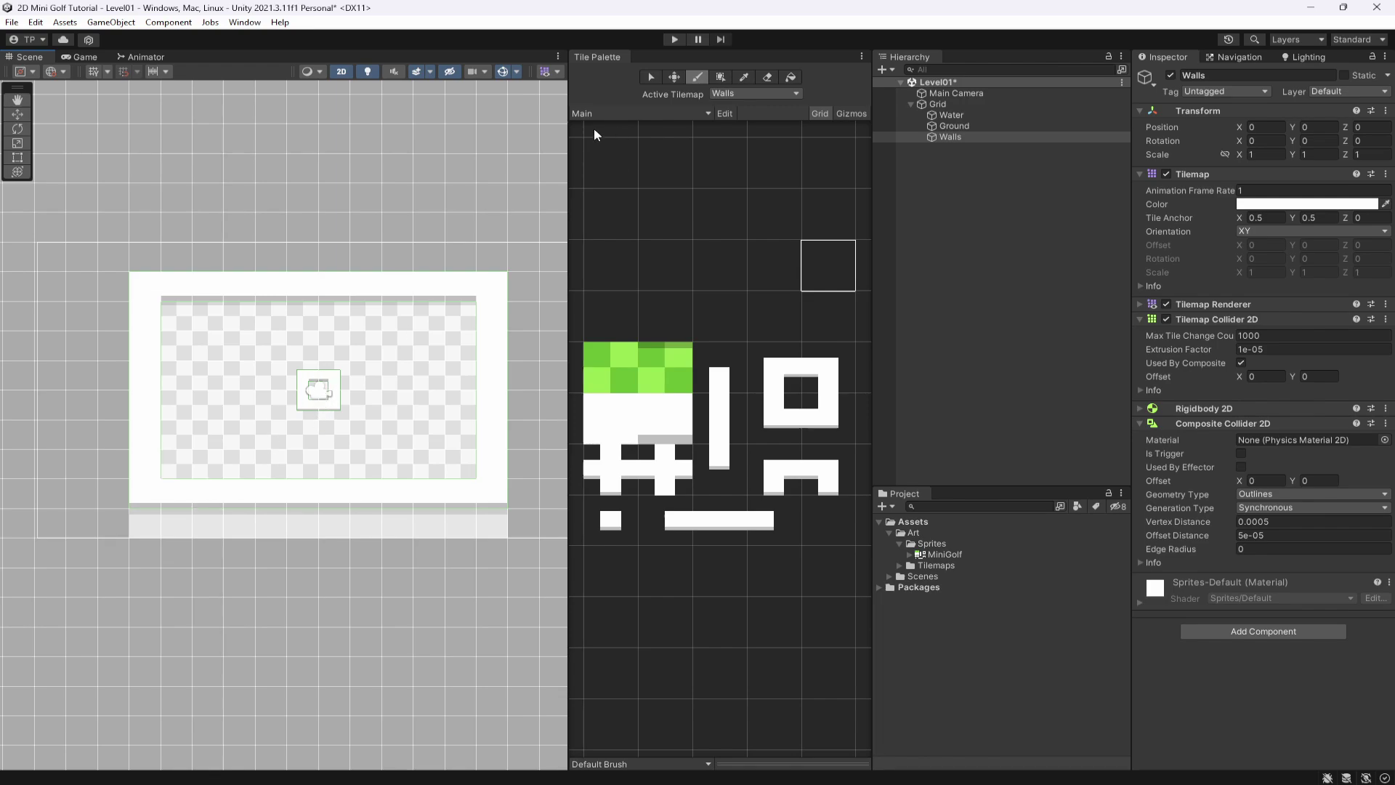
Set Tilemap Focus to None and switch to the eraser to remove the test wall tile
left_click(550, 71)
left_click(586, 87)
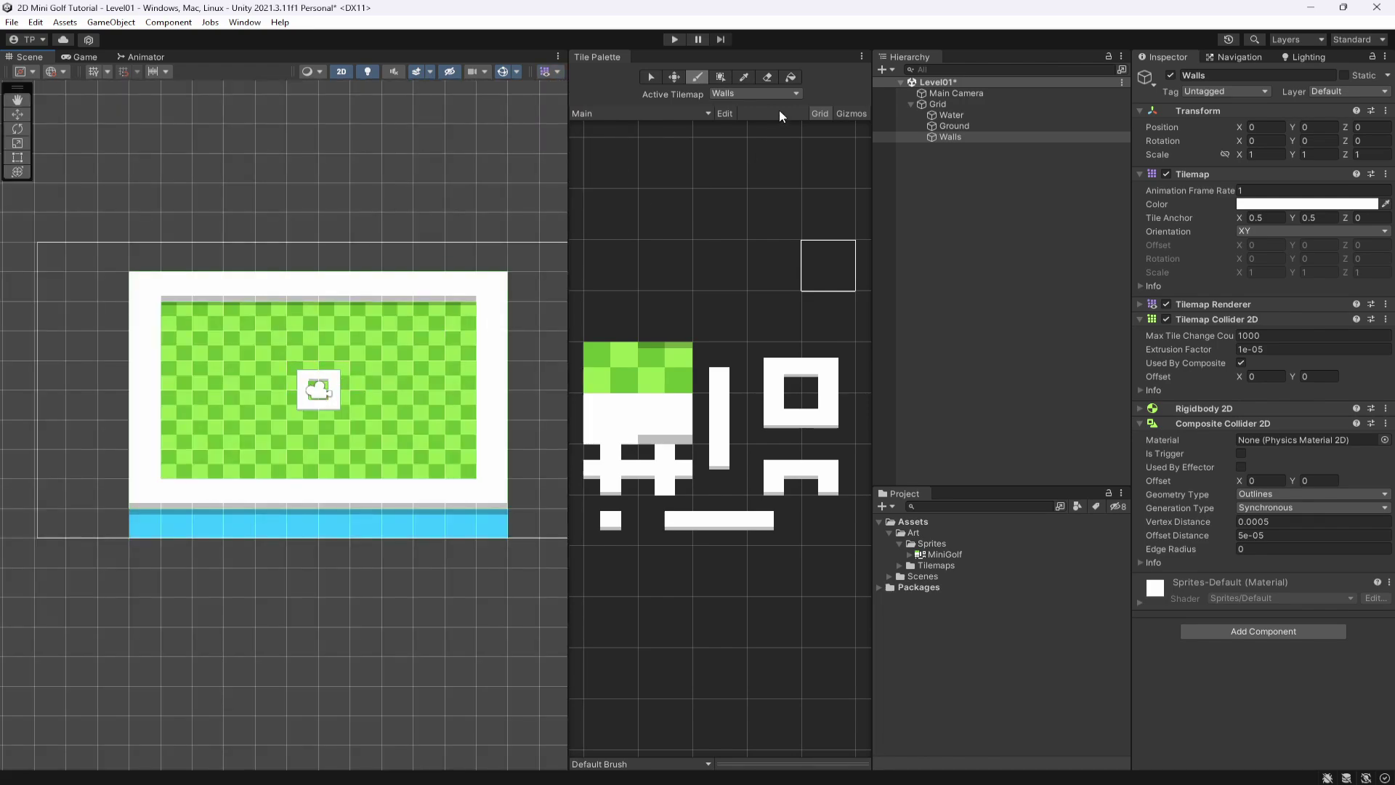
left_click(768, 77)
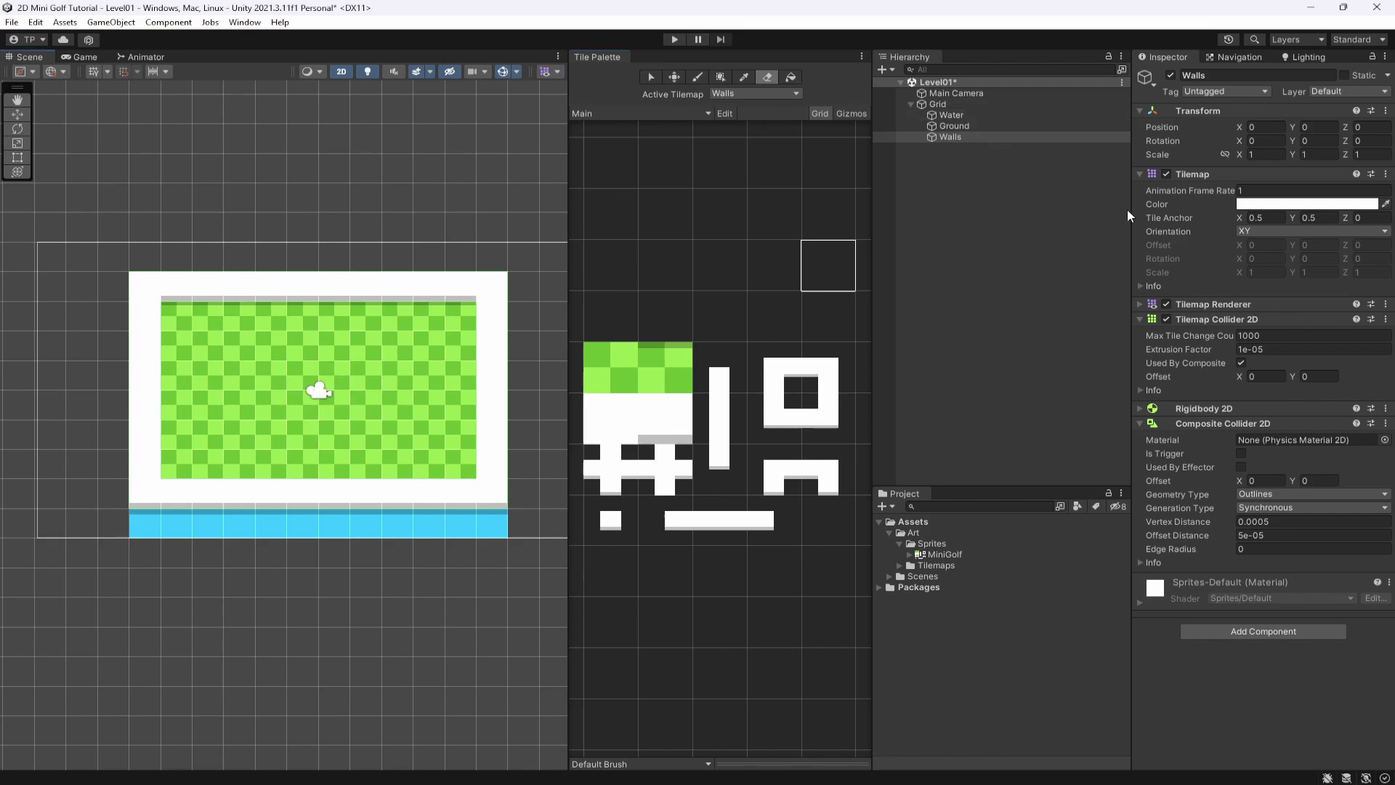
Set the Walls tilemap's Order in Layer to 1, then edit Water's draw order
left_click(1208, 301)
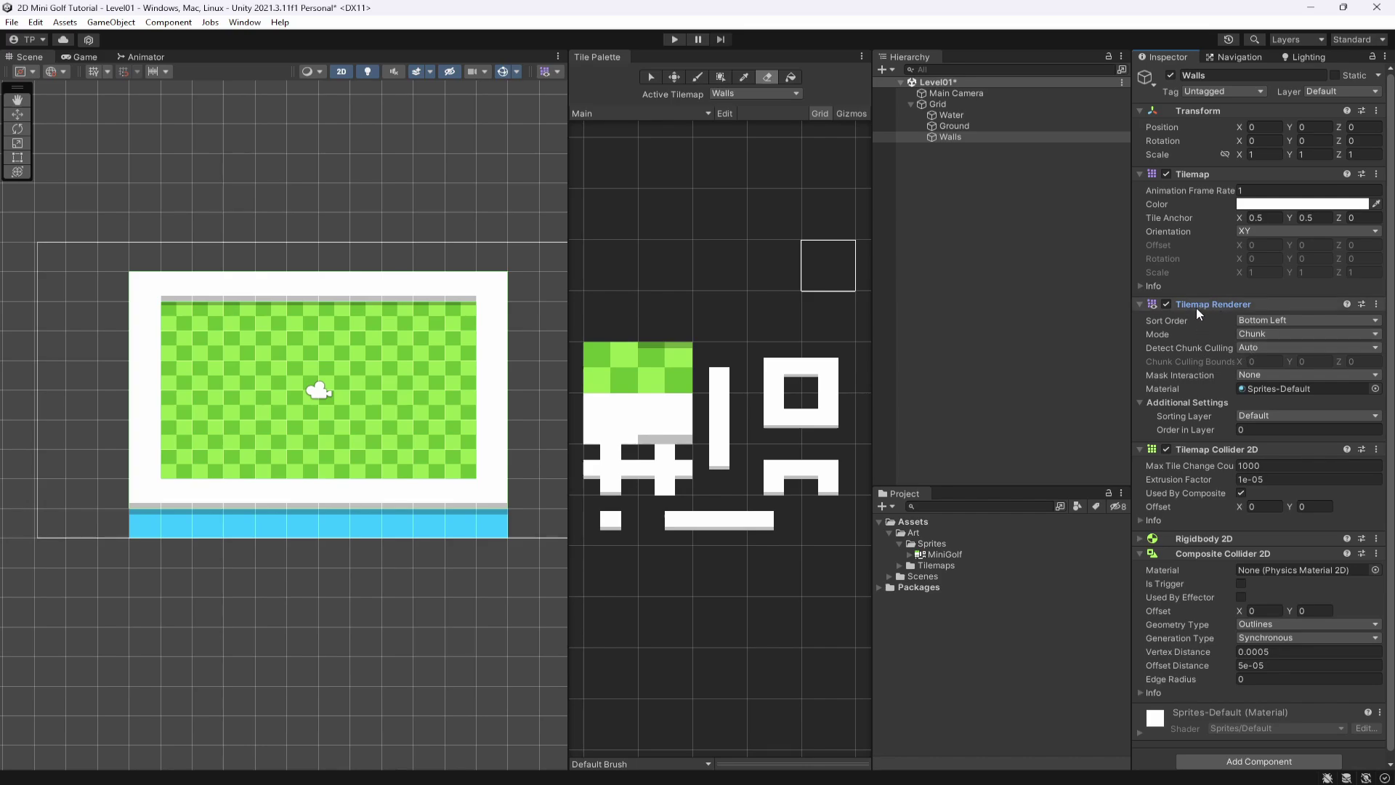
left_click(974, 138)
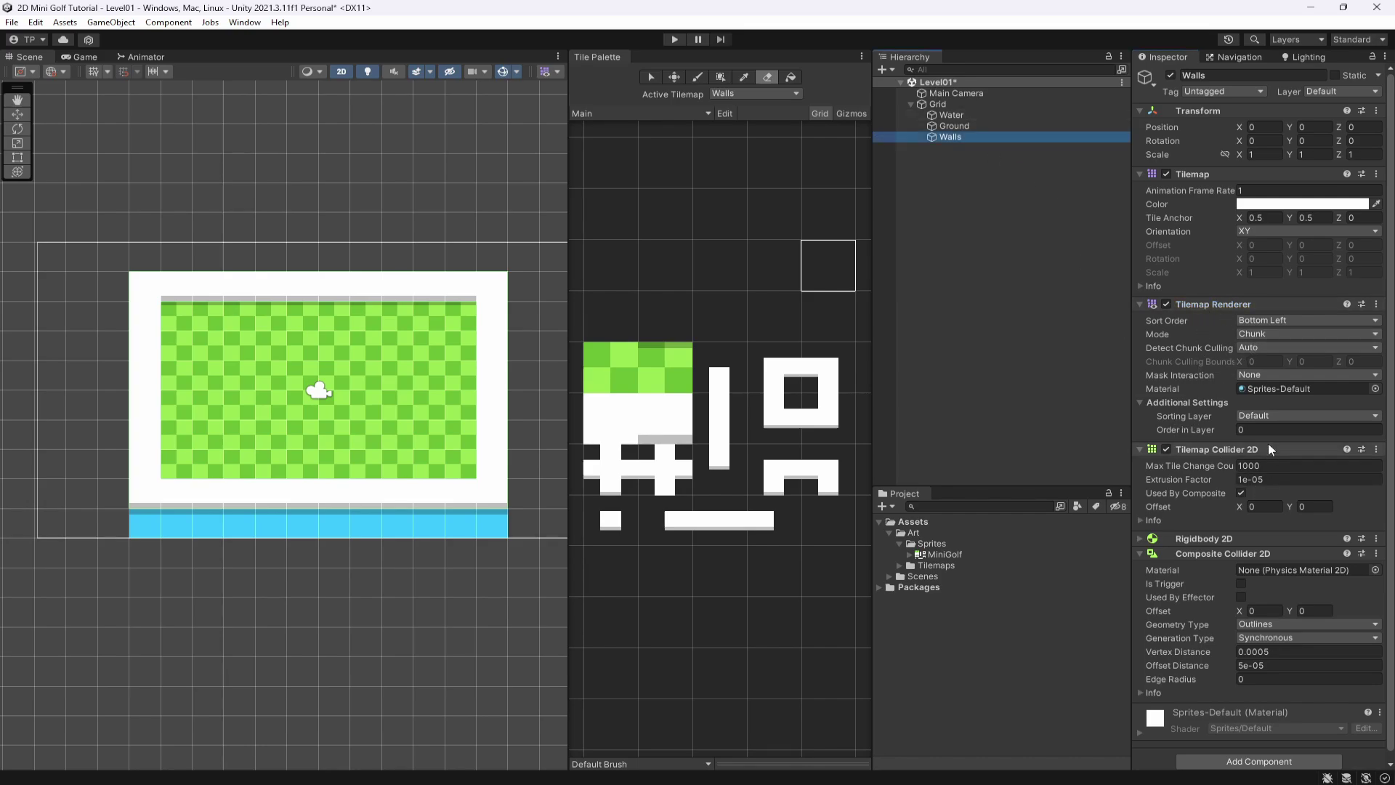
left_click(1261, 415)
left_click(1222, 422)
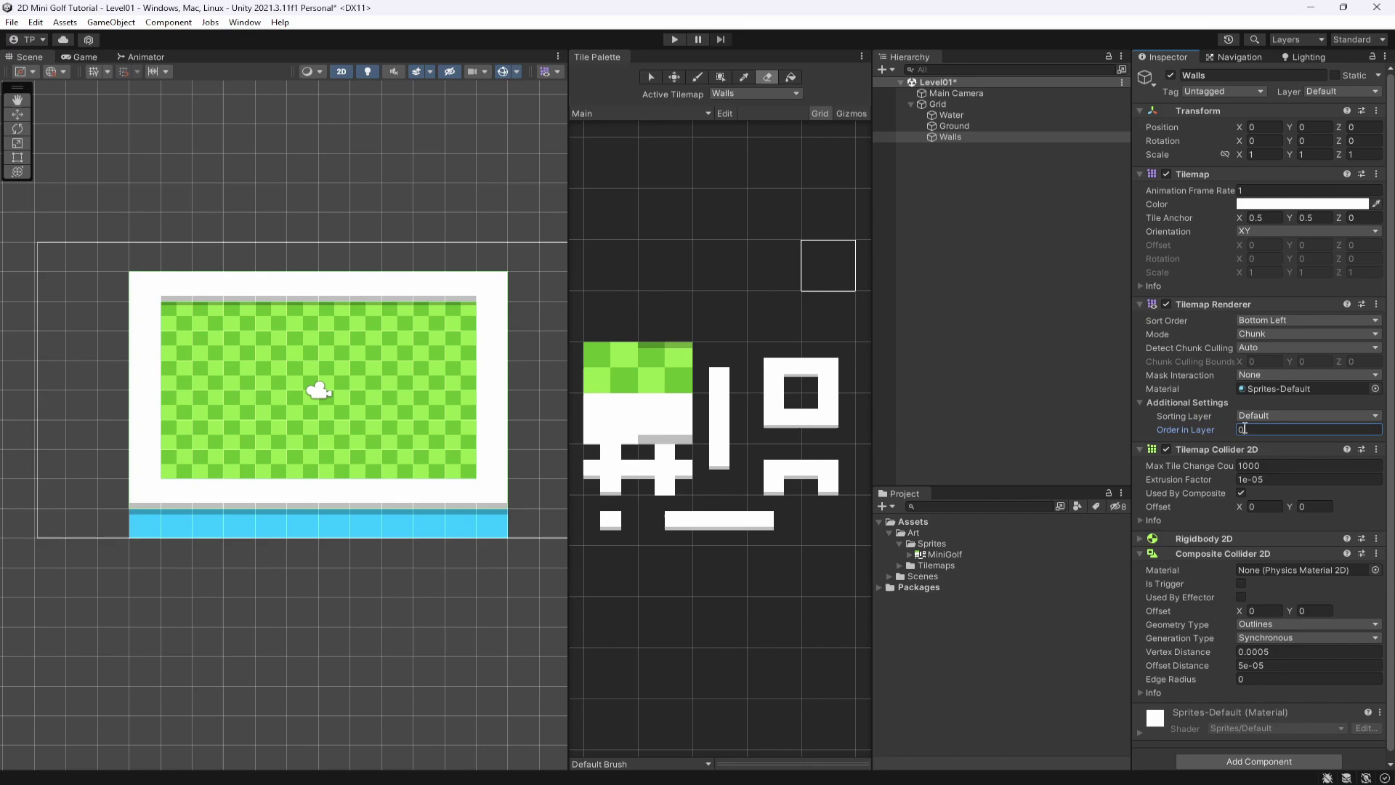
left_click(1244, 429)
type("1")
left_click(952, 116)
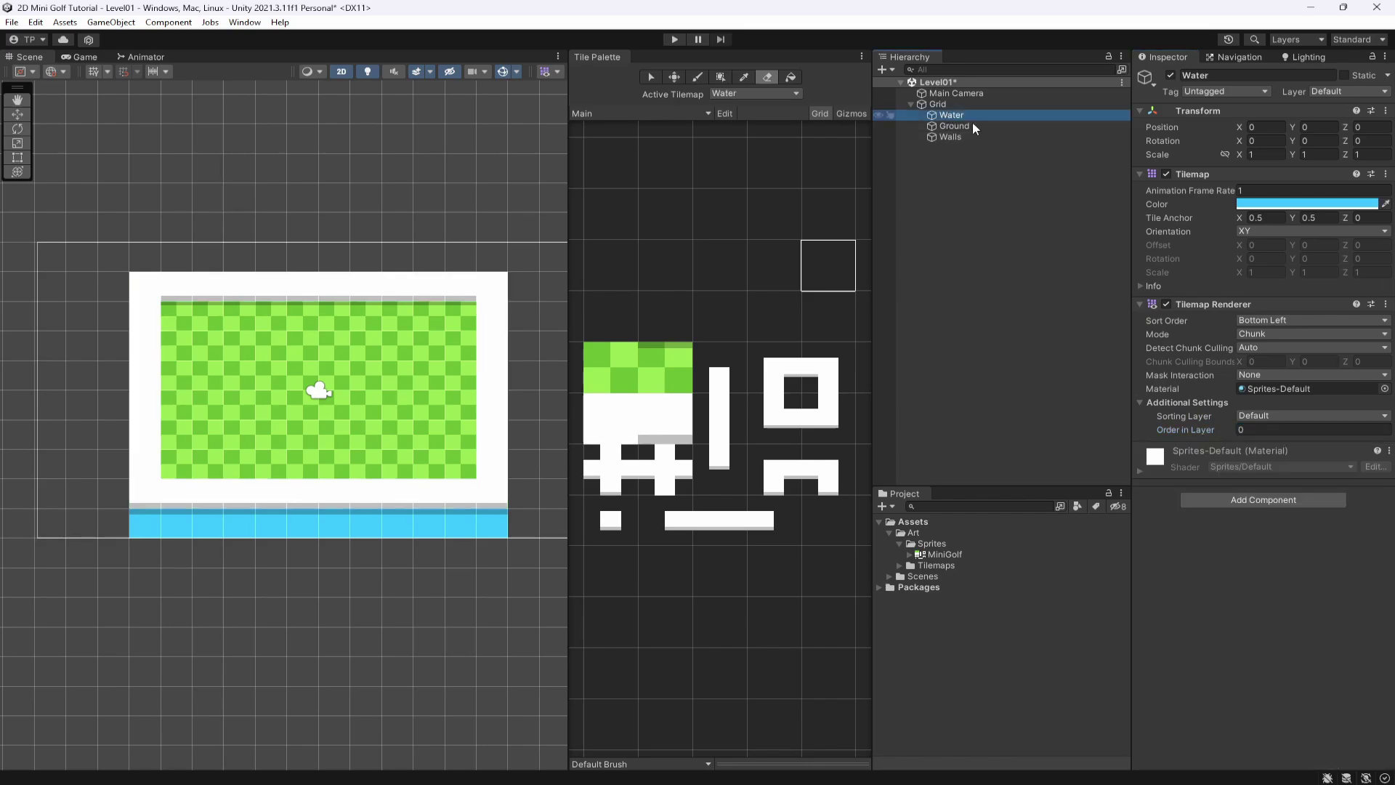
left_click(1271, 430)
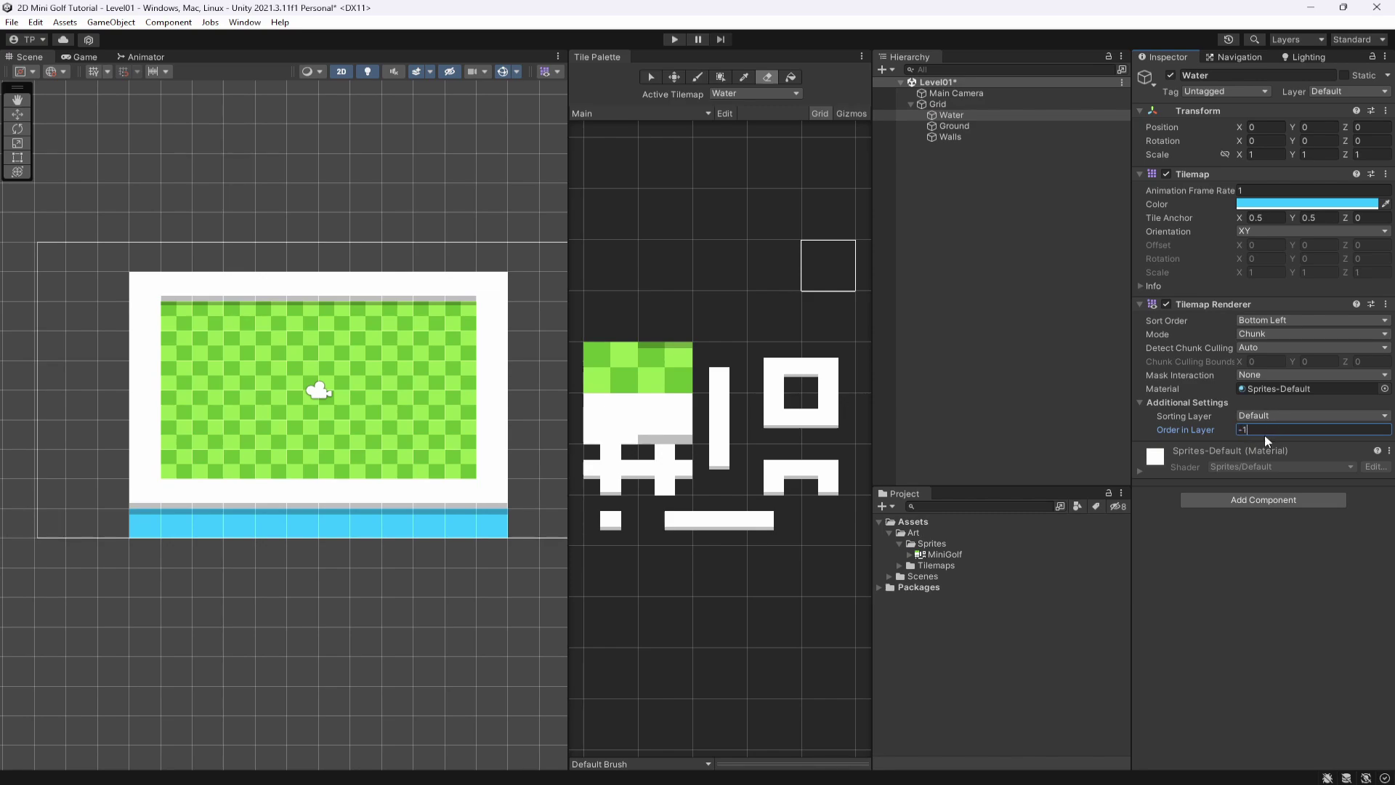
Commit the Water tilemap's Order in Layer at -1 so it draws behind the course
left_click(971, 115)
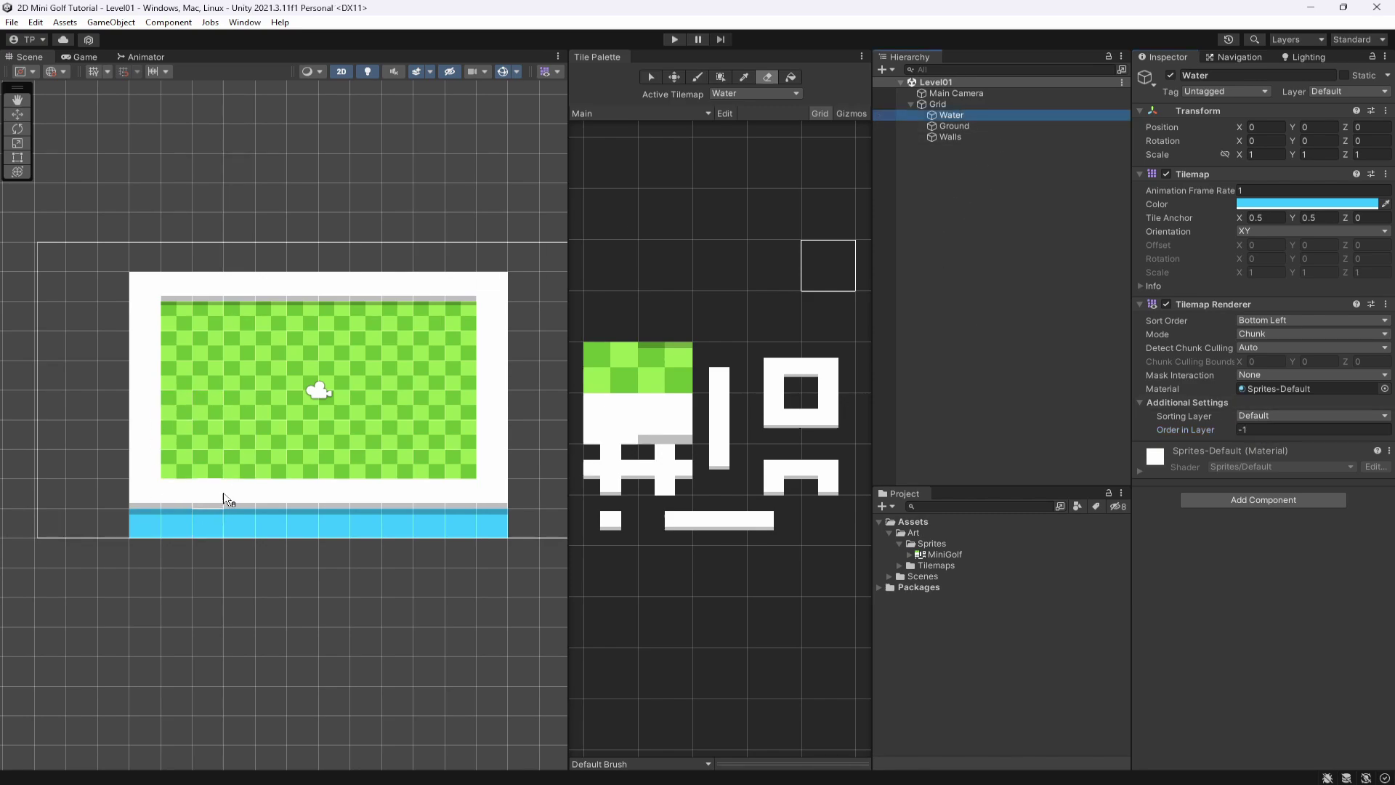